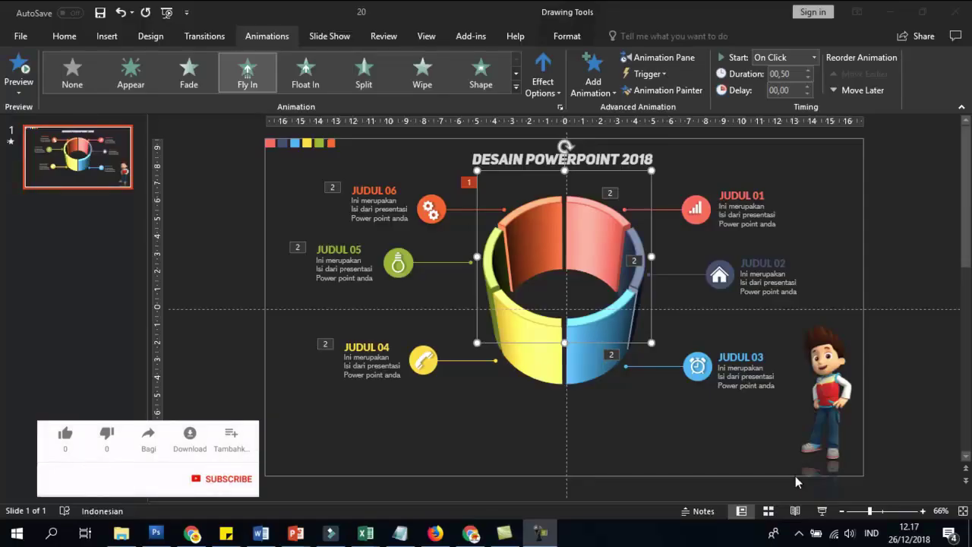
Preview the finished ring slide full screen in Slide Show
{"action": "left_click", "coordinate": [821, 512]}
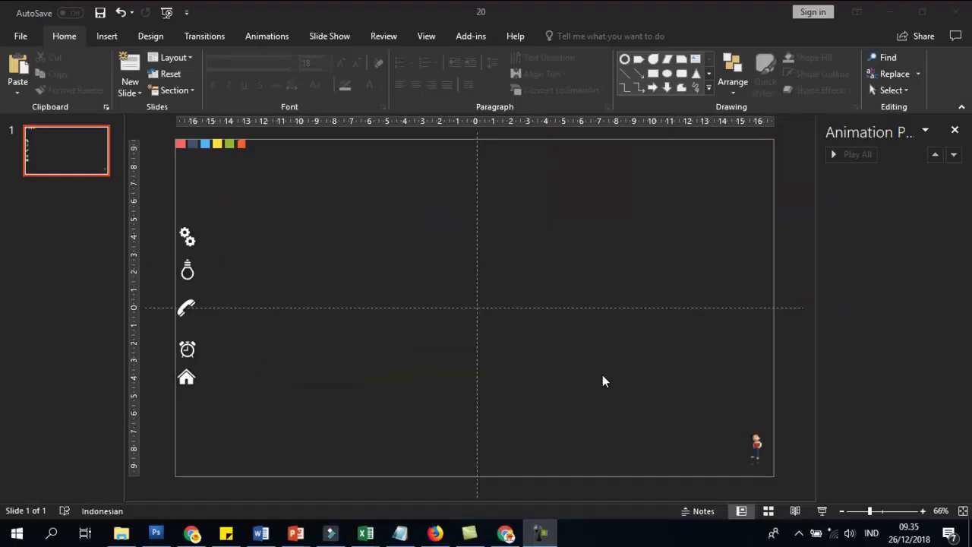
Draw a blue Circle: Hollow shape, widen its hole to thin the ring, and size it to about 9 cm
{"action": "left_click", "coordinate": [96, 36]}
{"action": "left_click", "coordinate": [241, 94]}
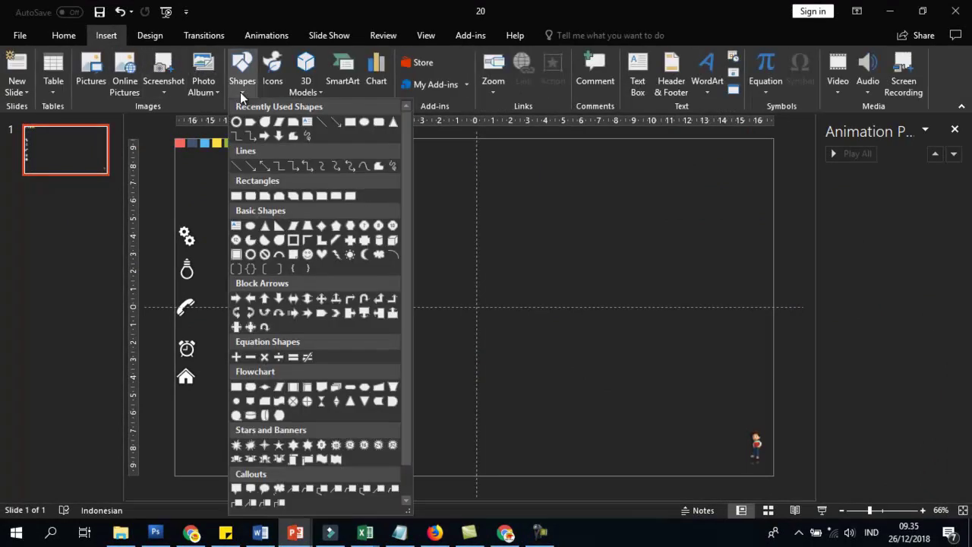
{"action": "left_click", "coordinate": [256, 256]}
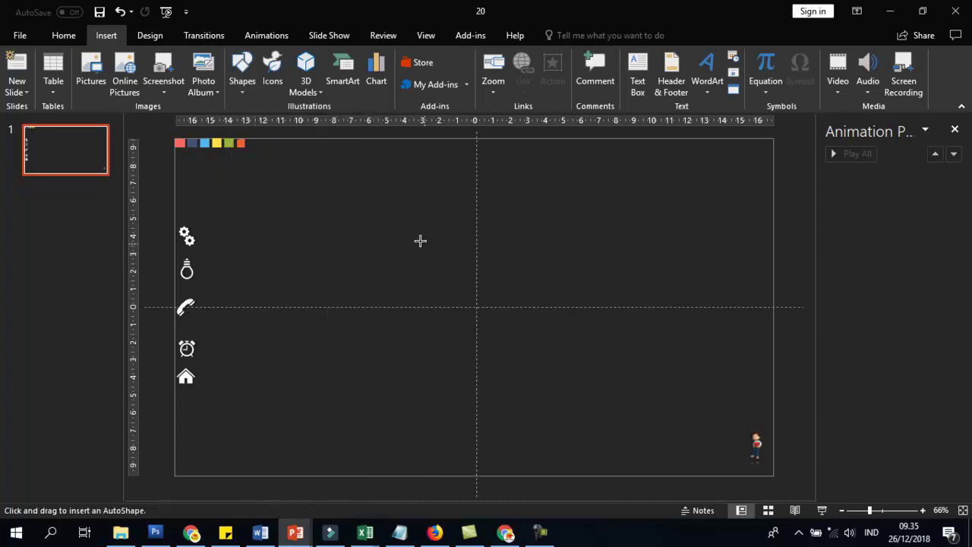
{"action": "left_click_drag", "start_coordinate": [420, 241], "coordinate": [545, 400]}
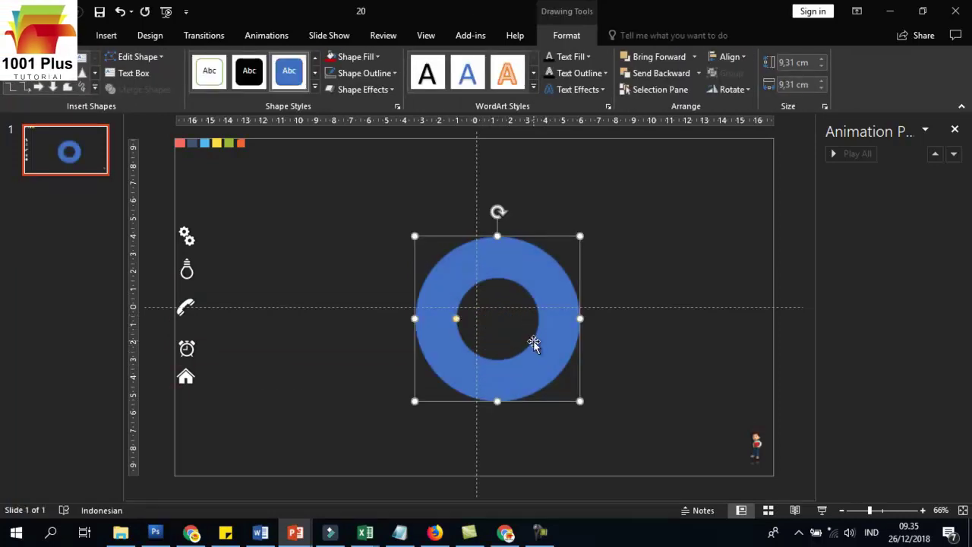
{"action": "left_click_drag", "start_coordinate": [580, 401], "coordinate": [611, 430]}
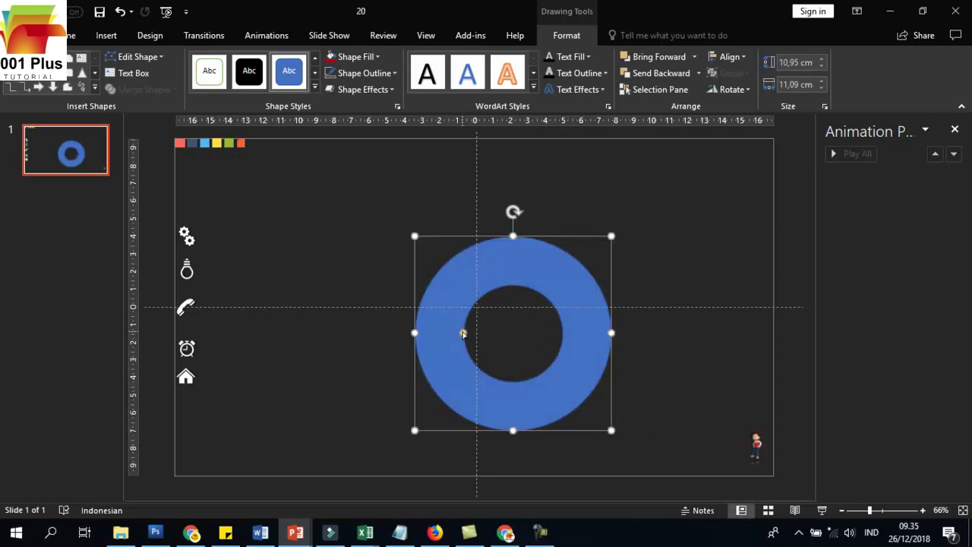
{"action": "left_click_drag", "start_coordinate": [459, 330], "coordinate": [445, 377]}
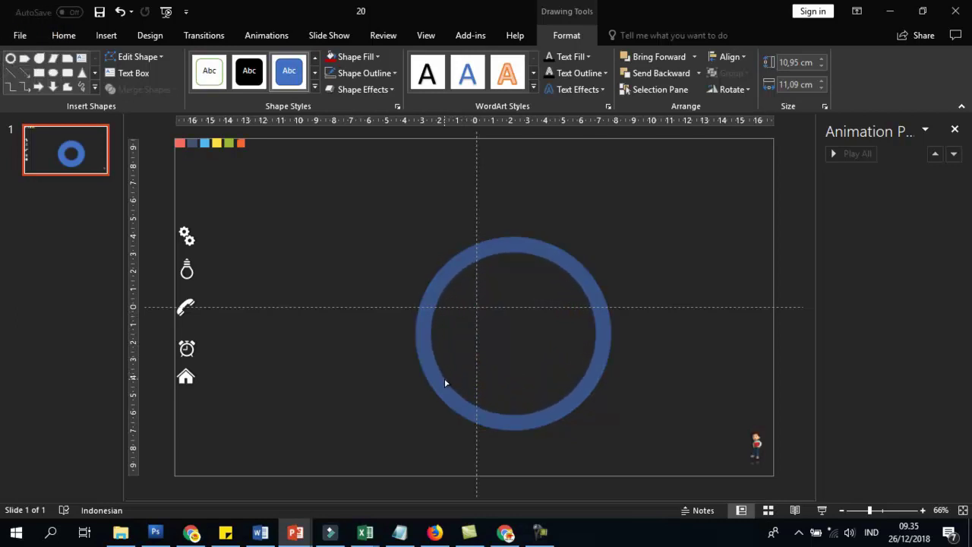
{"action": "left_click_drag", "start_coordinate": [445, 377], "coordinate": [447, 390]}
{"action": "left_click_drag", "start_coordinate": [612, 426], "coordinate": [576, 395]}
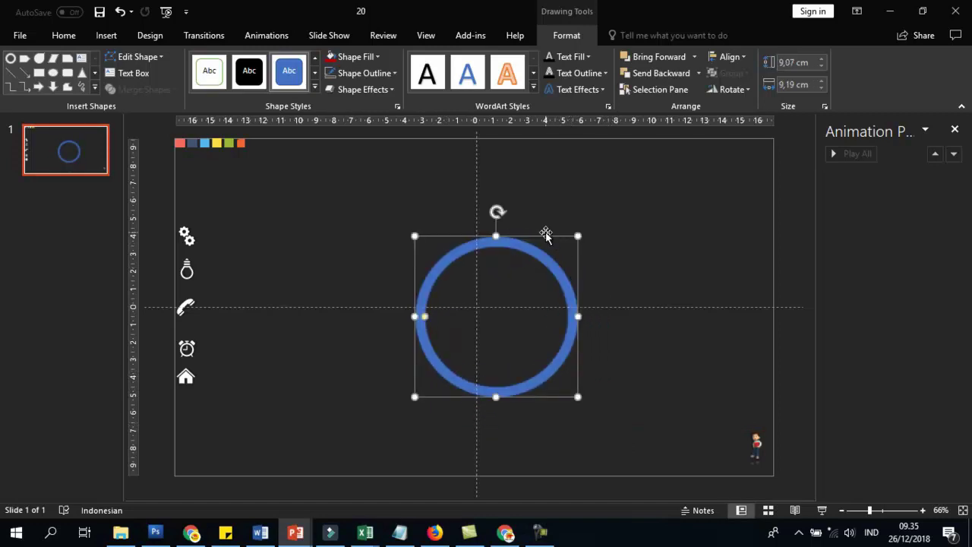
Centre the ring horizontally and vertically on the slide
{"action": "left_click", "coordinate": [731, 58]}
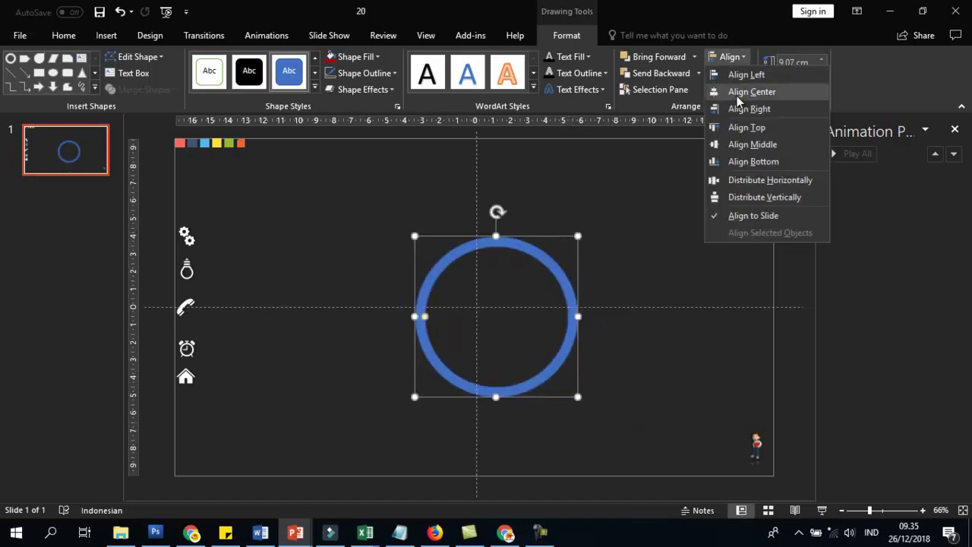
{"action": "left_click", "coordinate": [737, 96]}
{"action": "left_click", "coordinate": [731, 57]}
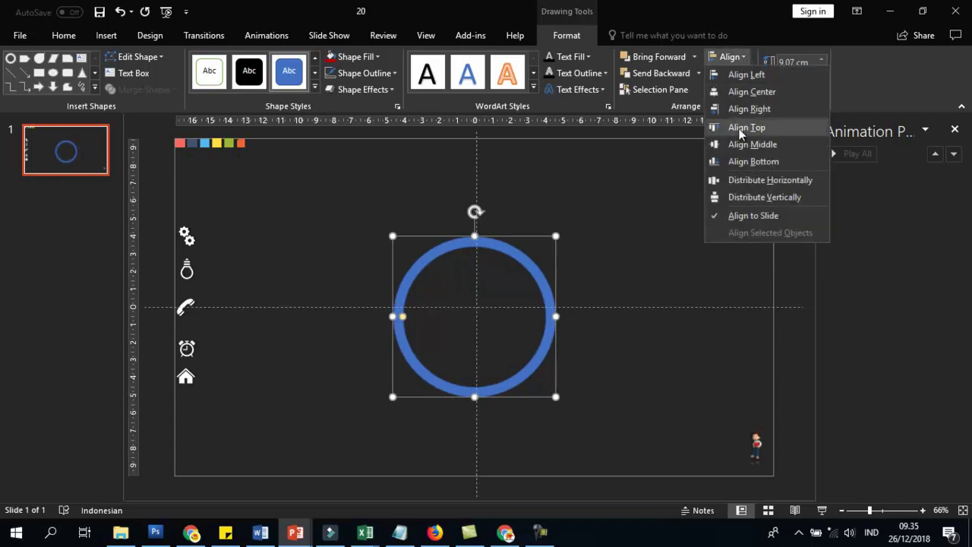
{"action": "left_click", "coordinate": [741, 129]}
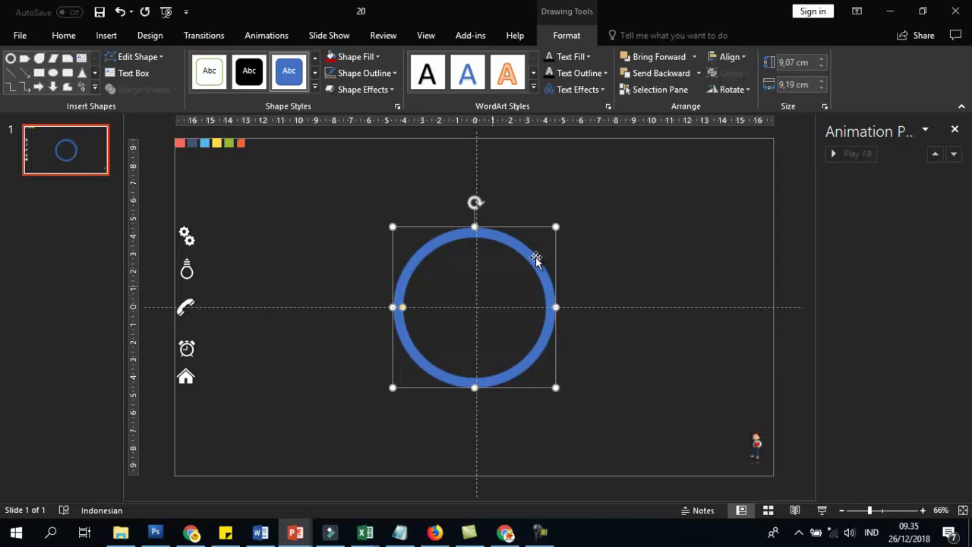
{"action": "left_click", "coordinate": [573, 257]}
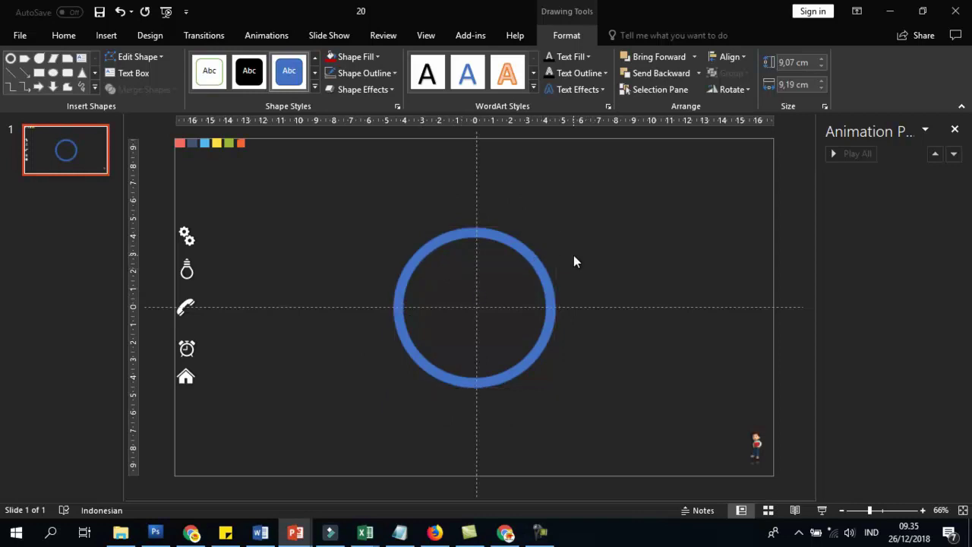
Draw a tall thin rectangle bar and align it to the slide's vertical middle
{"action": "left_click", "coordinate": [105, 36]}
{"action": "left_click", "coordinate": [242, 76]}
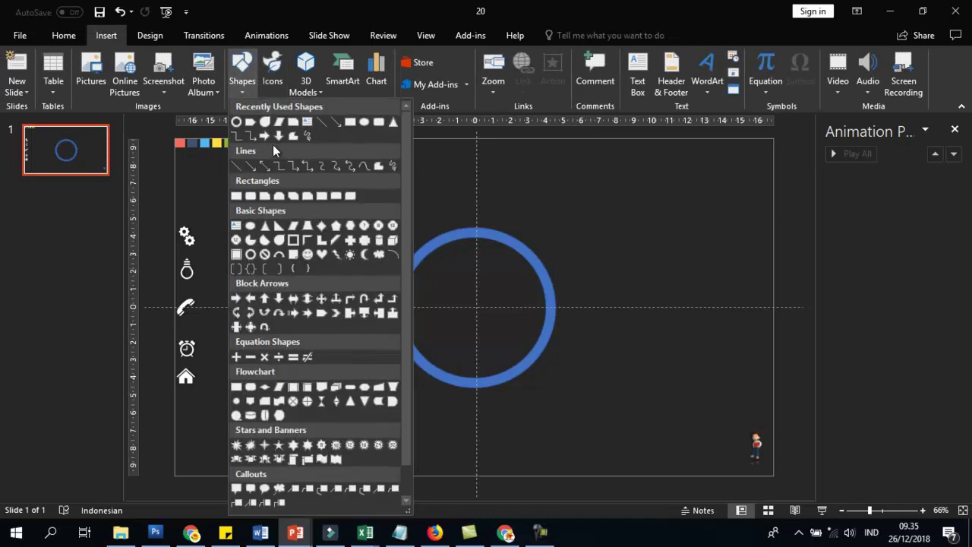
{"action": "left_click", "coordinate": [350, 122]}
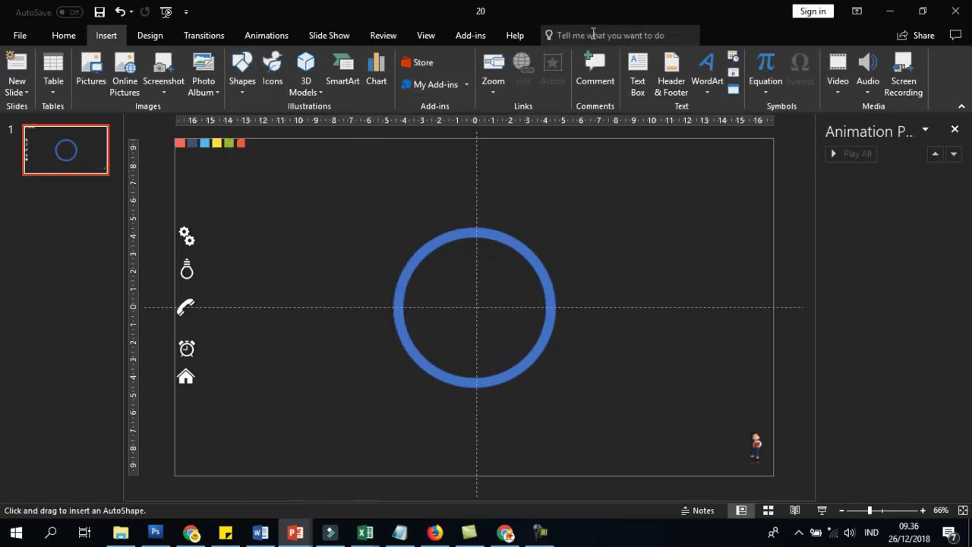
{"action": "left_click_drag", "start_coordinate": [308, 185], "coordinate": [310, 411]}
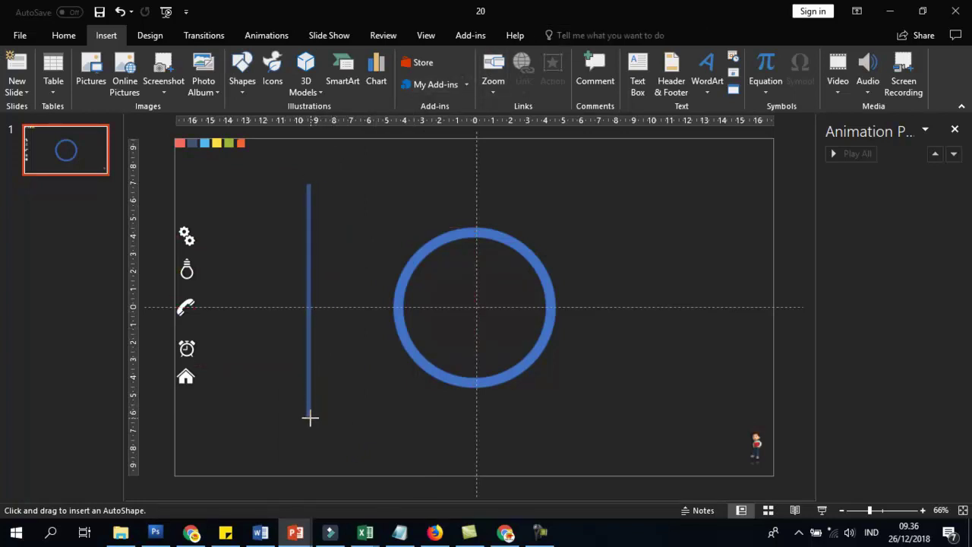
{"action": "left_click_drag", "start_coordinate": [310, 425], "coordinate": [308, 431]}
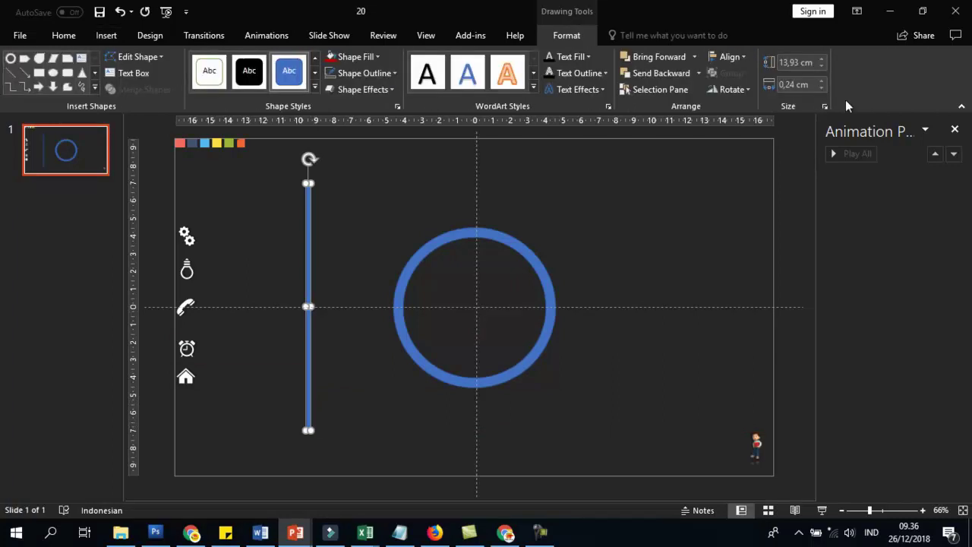
{"action": "left_click", "coordinate": [728, 57]}
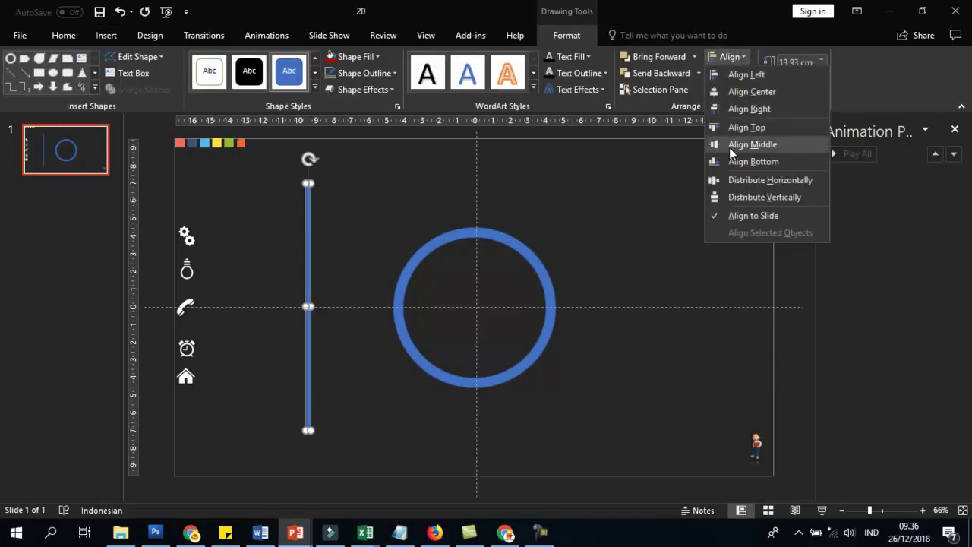
{"action": "left_click", "coordinate": [729, 144]}
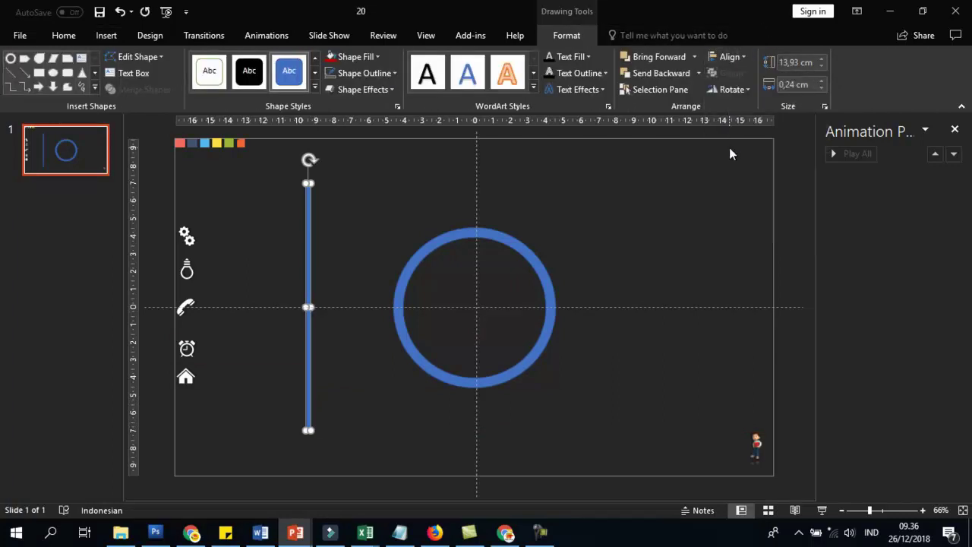
Give the bar no outline and a white fill, and centre it horizontally
{"action": "left_click", "coordinate": [358, 76]}
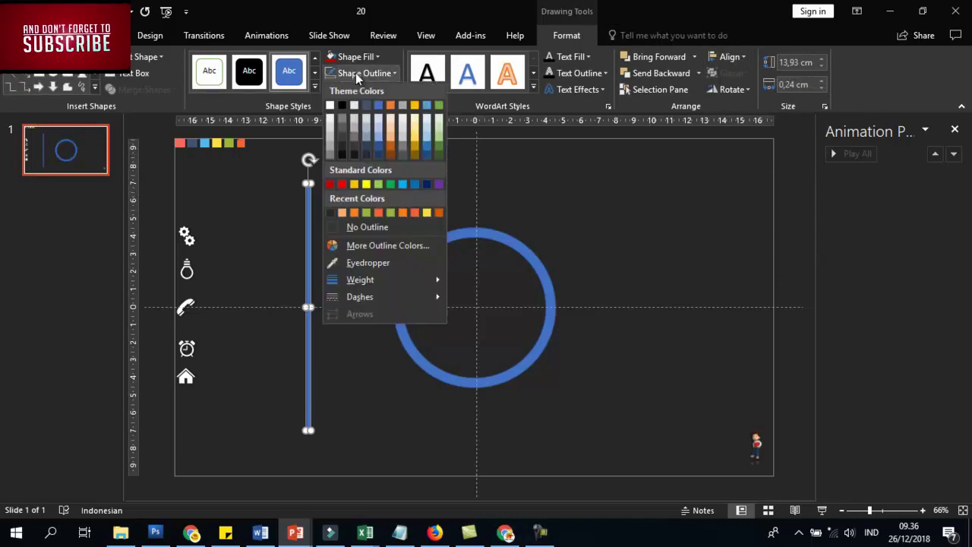
{"action": "left_click", "coordinate": [347, 228]}
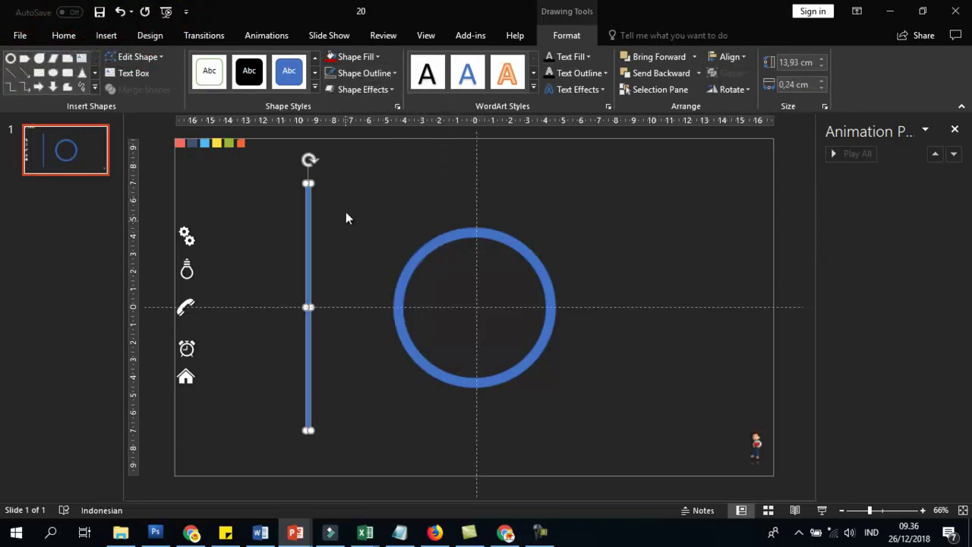
{"action": "left_click", "coordinate": [369, 56]}
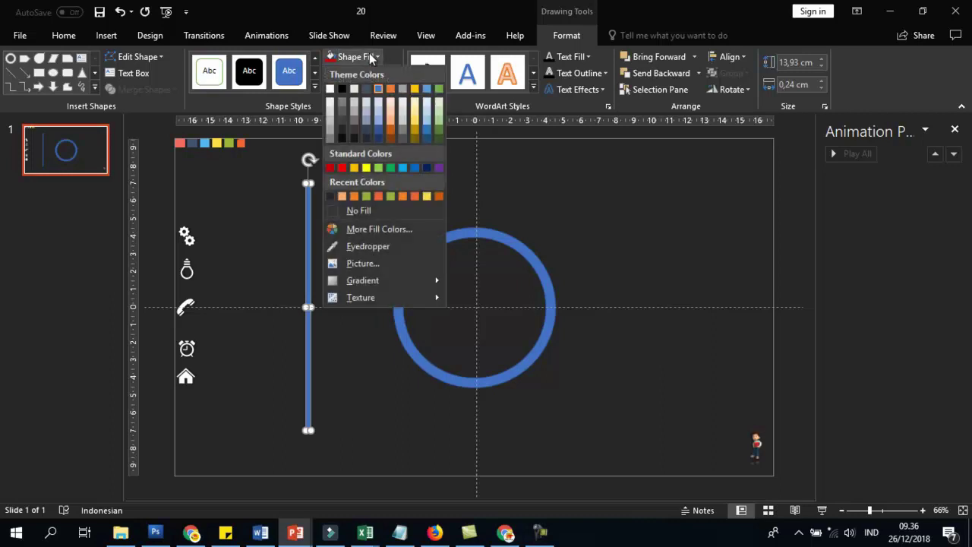
{"action": "left_click", "coordinate": [331, 89]}
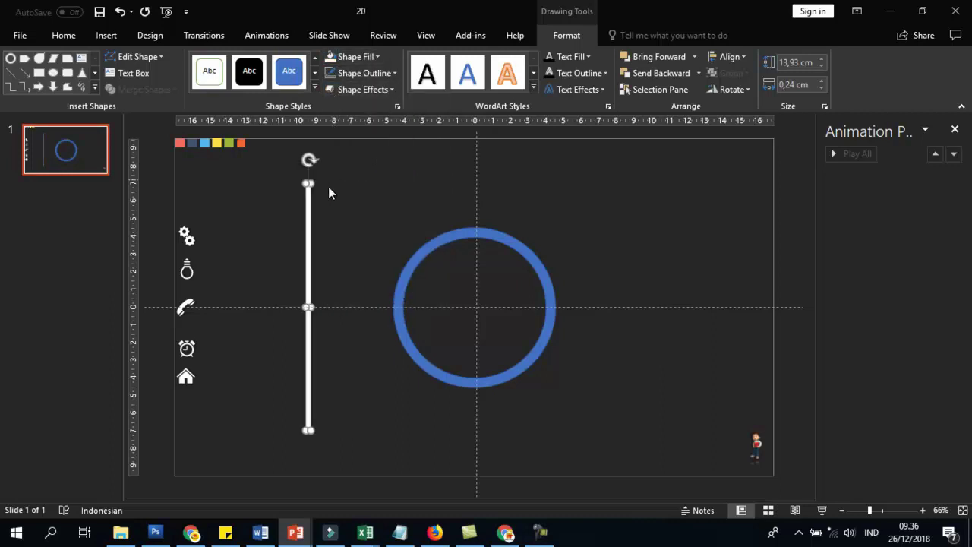
{"action": "left_click", "coordinate": [730, 57]}
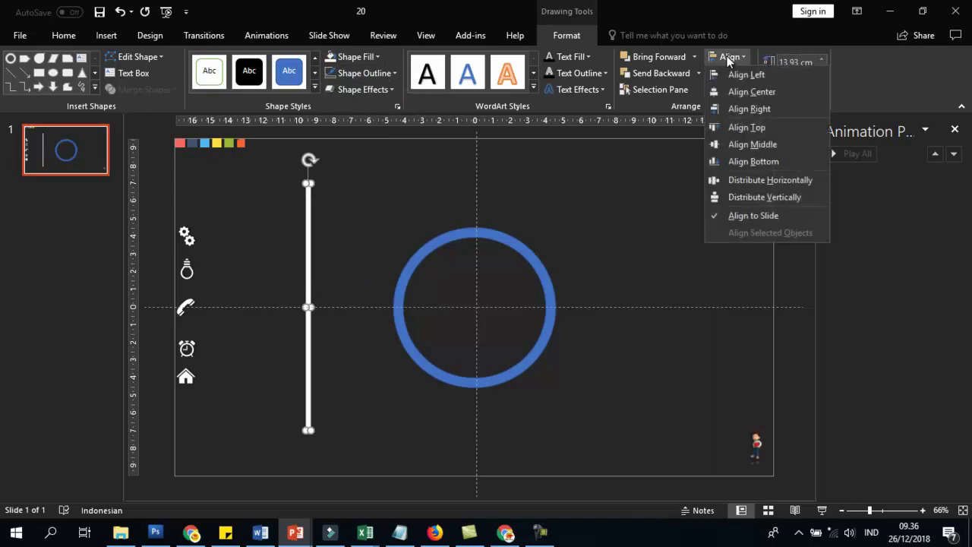
{"action": "left_click", "coordinate": [749, 92]}
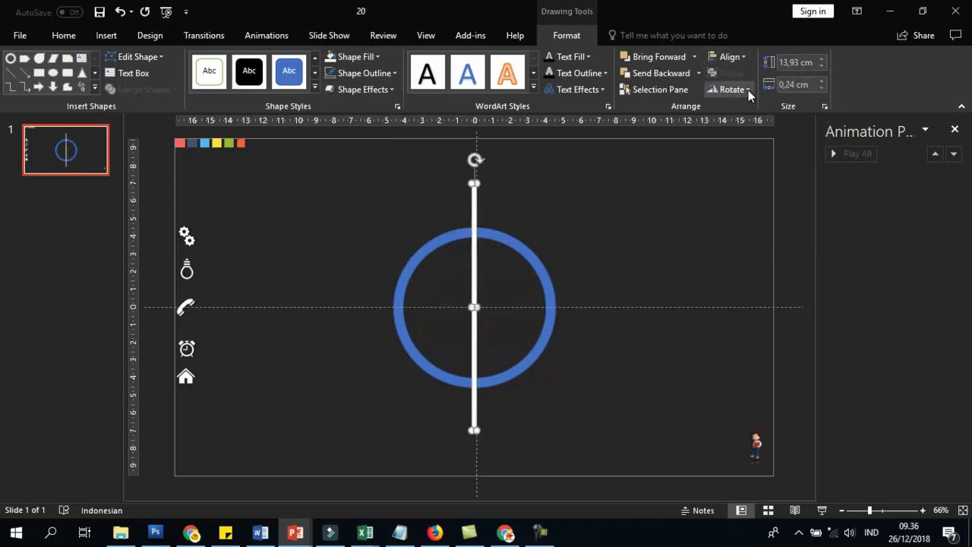
{"action": "left_click", "coordinate": [673, 176]}
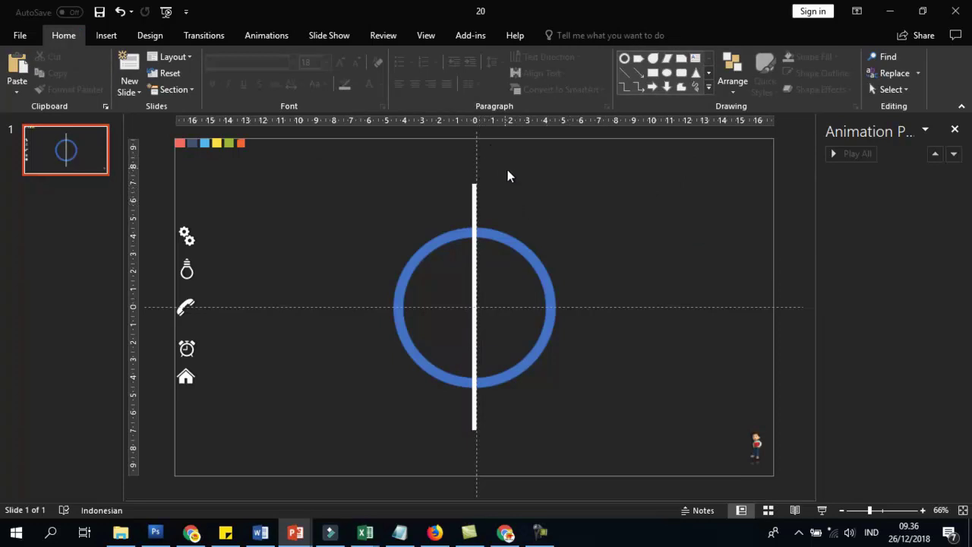
Duplicate the white bar and rotate the copy to 60°
{"action": "left_click", "coordinate": [474, 195]}
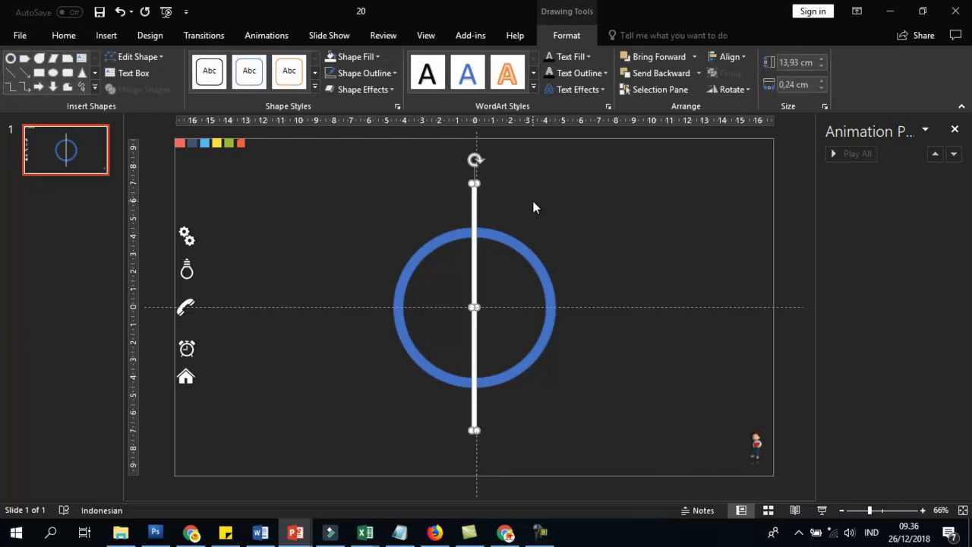
{"action": "key", "text": "ctrl+d"}
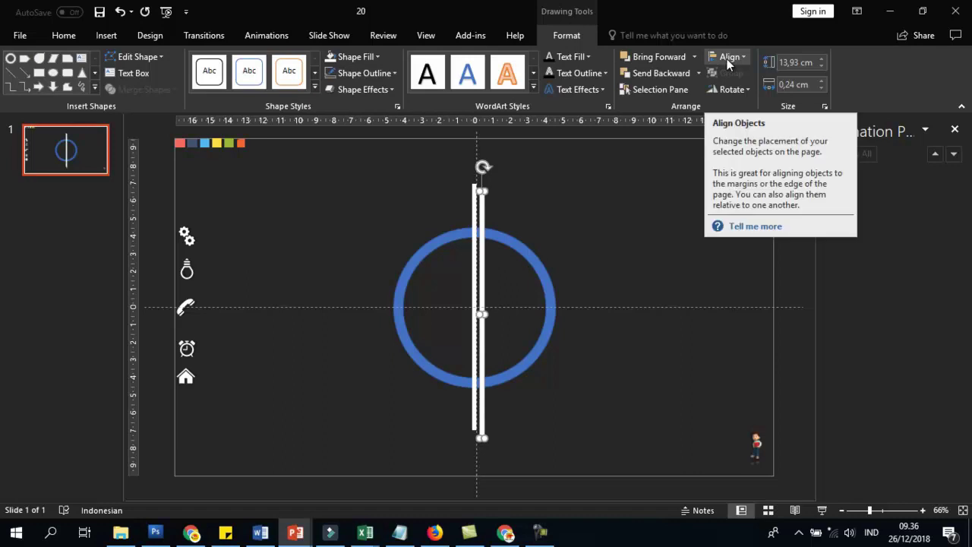
{"action": "left_click", "coordinate": [730, 90]}
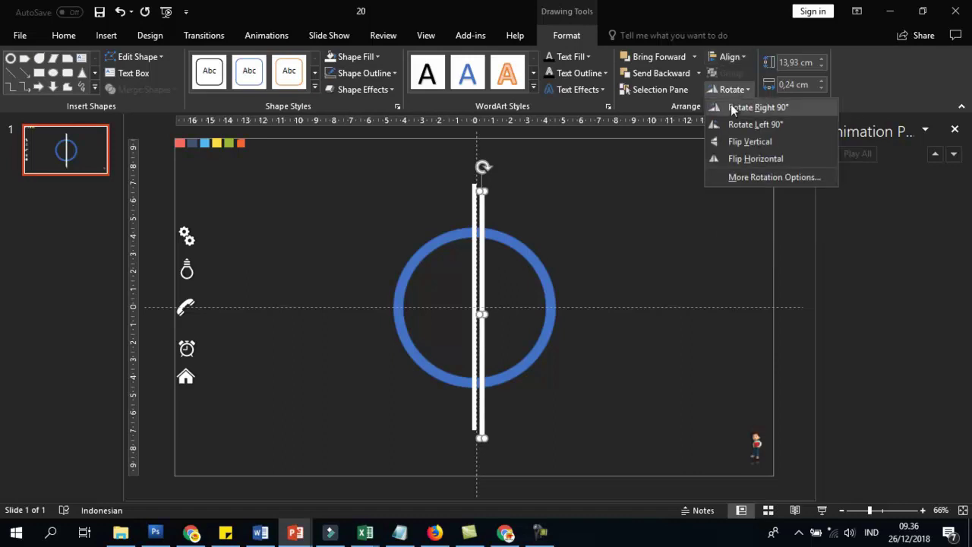
{"action": "left_click", "coordinate": [735, 177]}
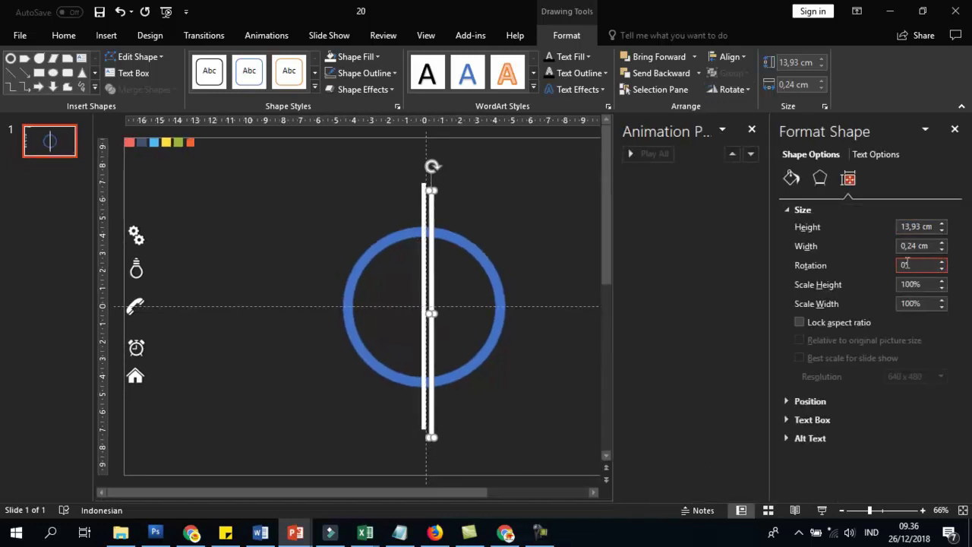
{"action": "type", "text": "60"}
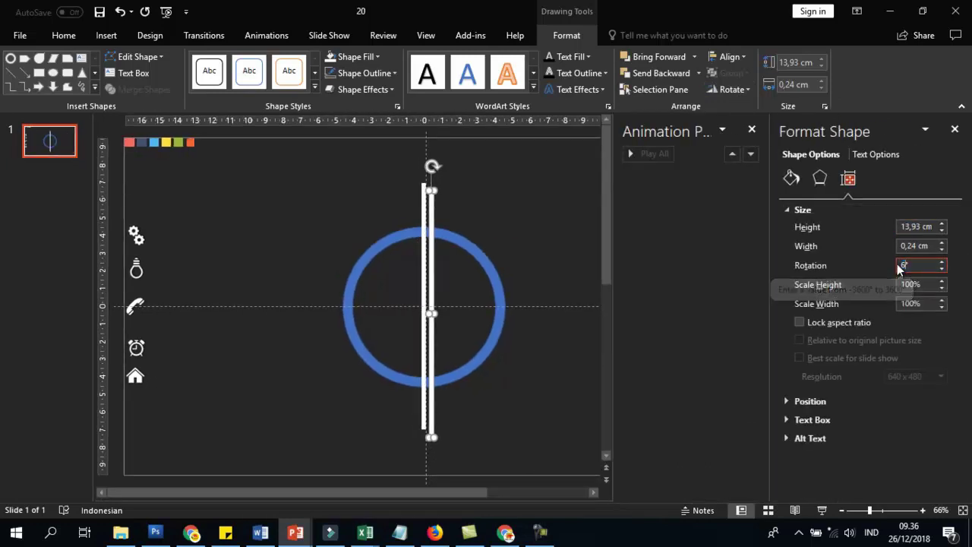
{"action": "key", "text": "Return"}
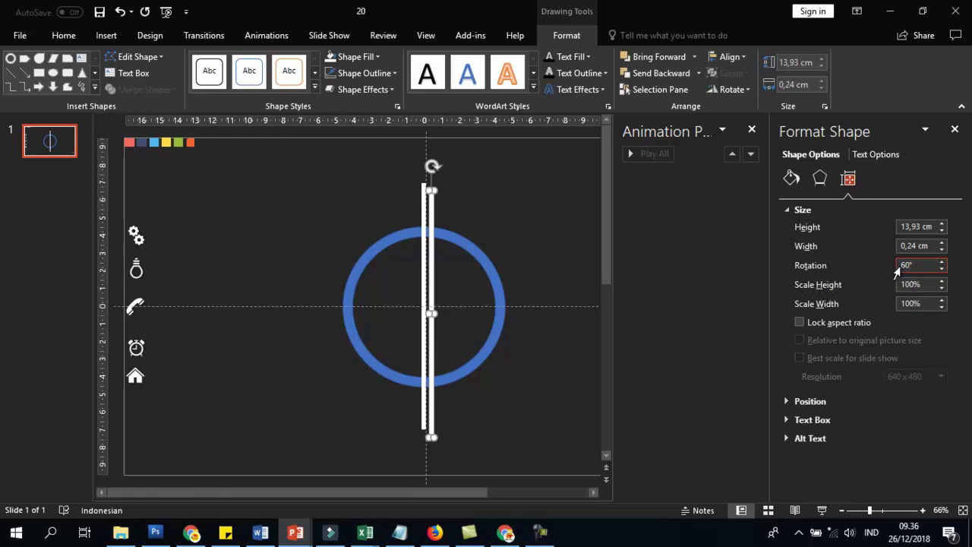
Align the 60° bar to the slide's middle and centre, then close the Animation pane
{"action": "left_click", "coordinate": [746, 55]}
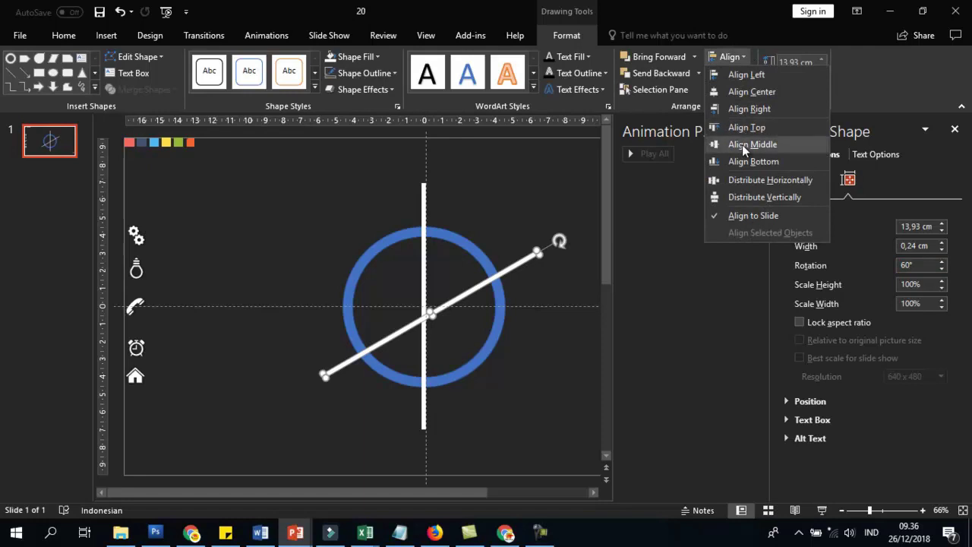
{"action": "left_click", "coordinate": [742, 144]}
{"action": "left_click", "coordinate": [736, 56]}
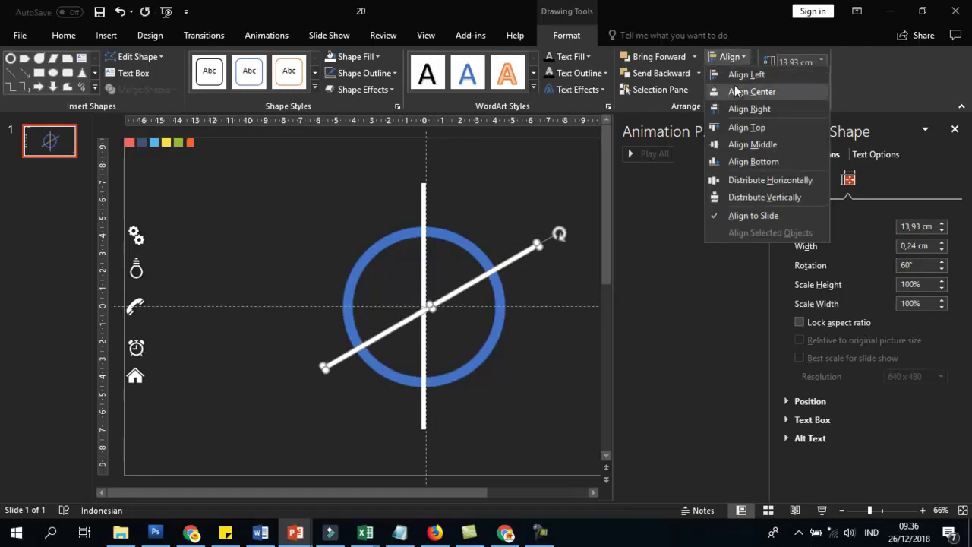
{"action": "left_click", "coordinate": [734, 92]}
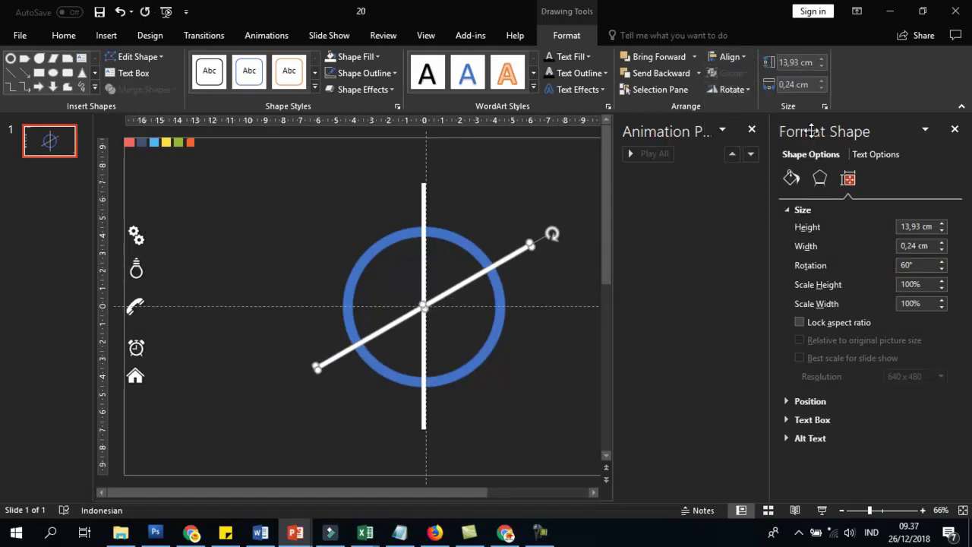
{"action": "left_click", "coordinate": [752, 129]}
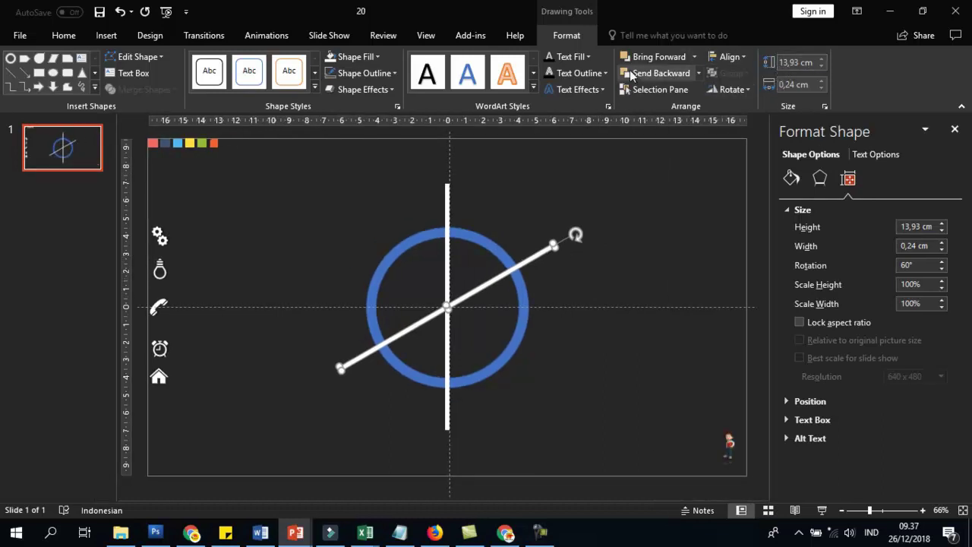
Flip the copied diagonal bar horizontally to form the opposite diagonal
{"action": "left_click", "coordinate": [735, 89]}
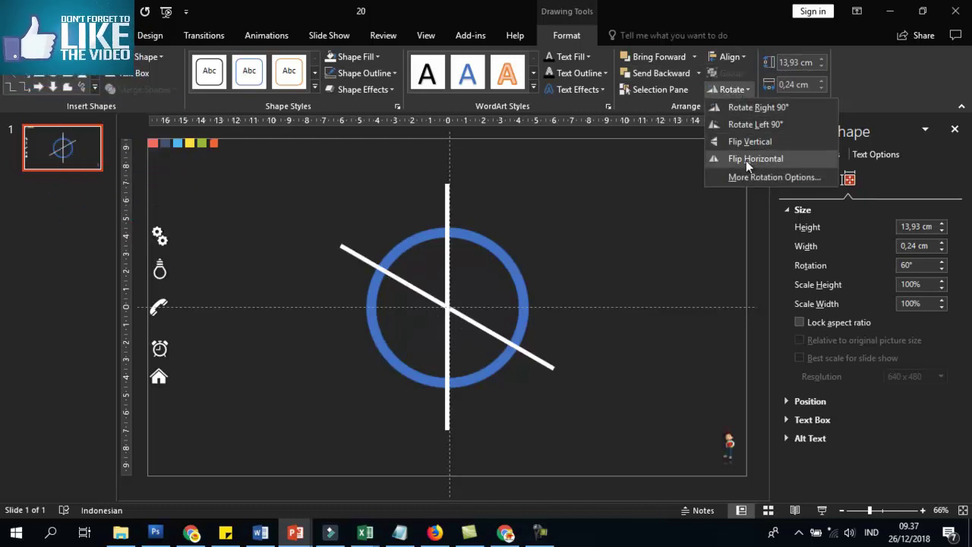
{"action": "left_click", "coordinate": [652, 176]}
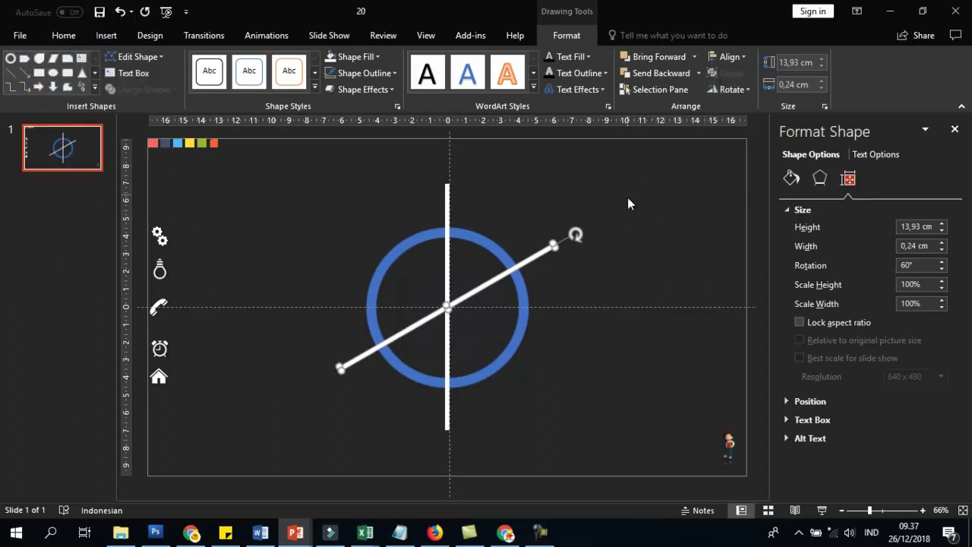
{"action": "left_click", "coordinate": [569, 237]}
{"action": "left_click", "coordinate": [541, 252]}
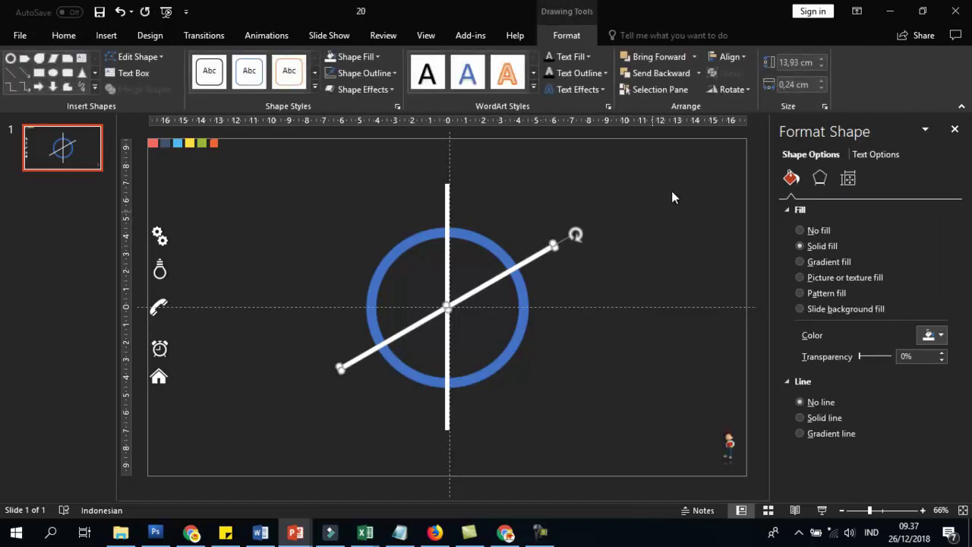
{"action": "left_click", "coordinate": [728, 90]}
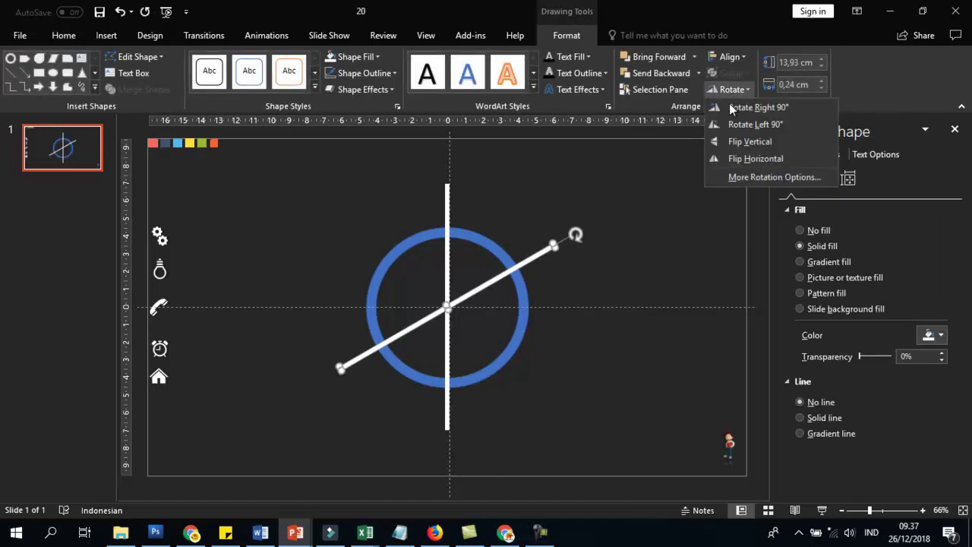
{"action": "left_click", "coordinate": [737, 165]}
{"action": "left_click", "coordinate": [669, 282]}
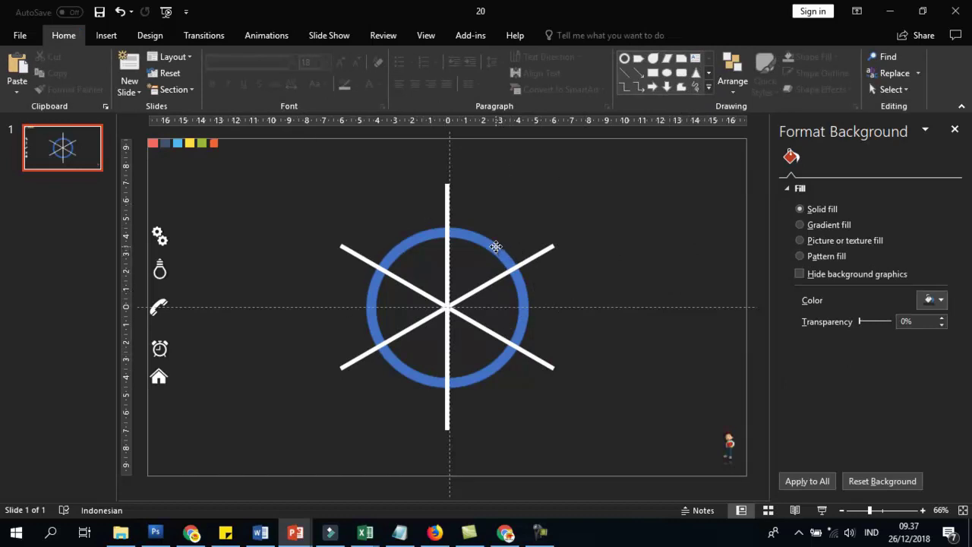
Select the blue circle together with the vertical and both diagonal white lines
{"action": "left_click", "coordinate": [495, 247]}
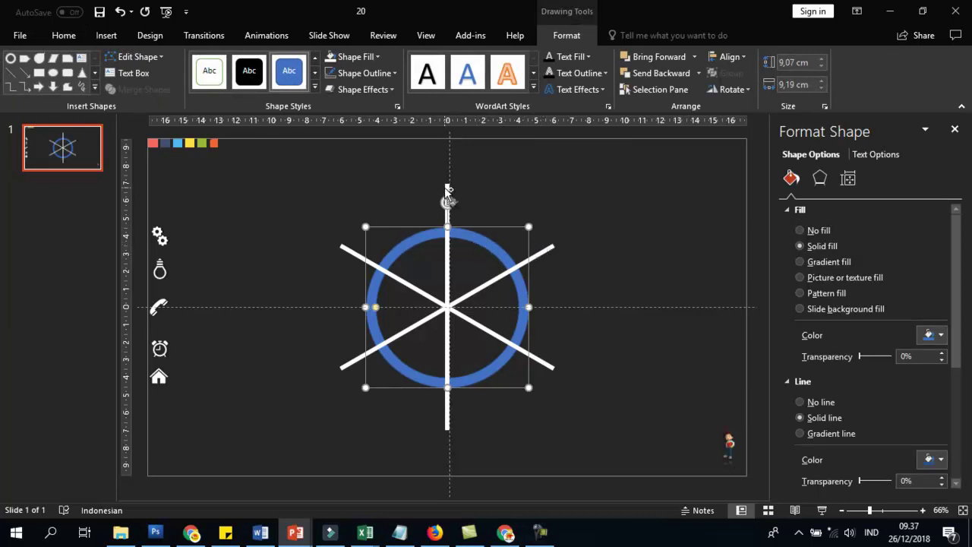
{"action": "left_click", "coordinate": [448, 190], "text": "shift"}
{"action": "left_click", "coordinate": [547, 249], "text": "shift"}
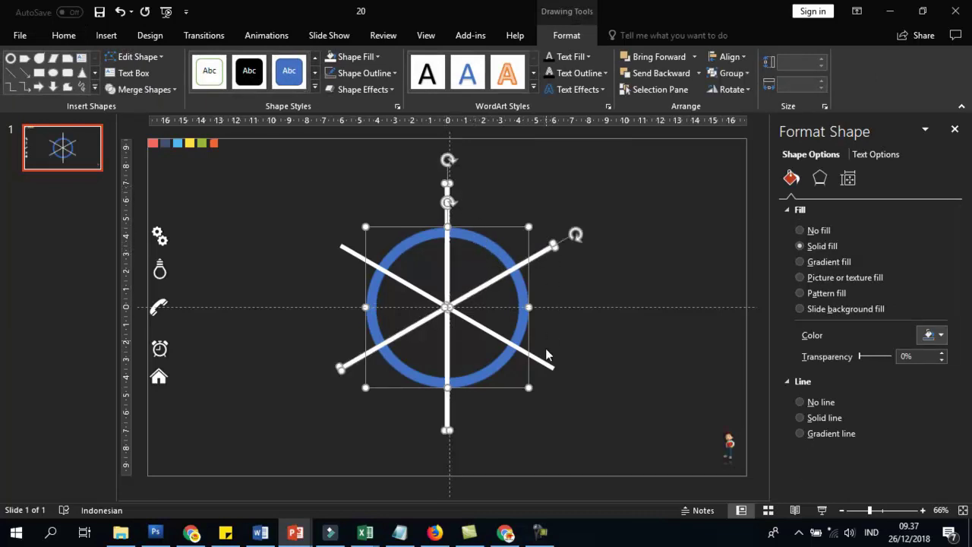
{"action": "left_click", "coordinate": [544, 364], "text": "shift"}
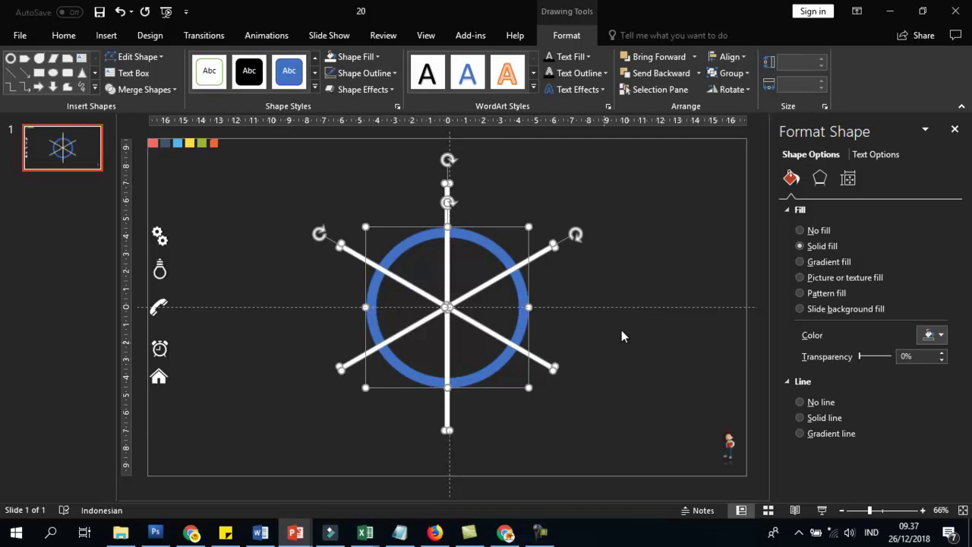
Fragment the circle and lines, then delete the top spike and the first unwanted fragments
{"action": "left_click", "coordinate": [144, 89]}
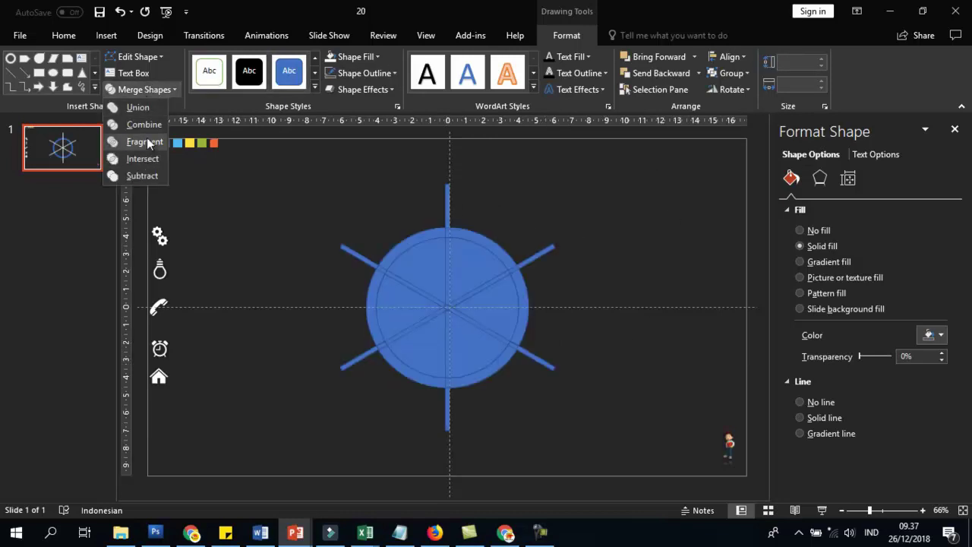
{"action": "left_click", "coordinate": [144, 142]}
{"action": "left_click", "coordinate": [613, 225]}
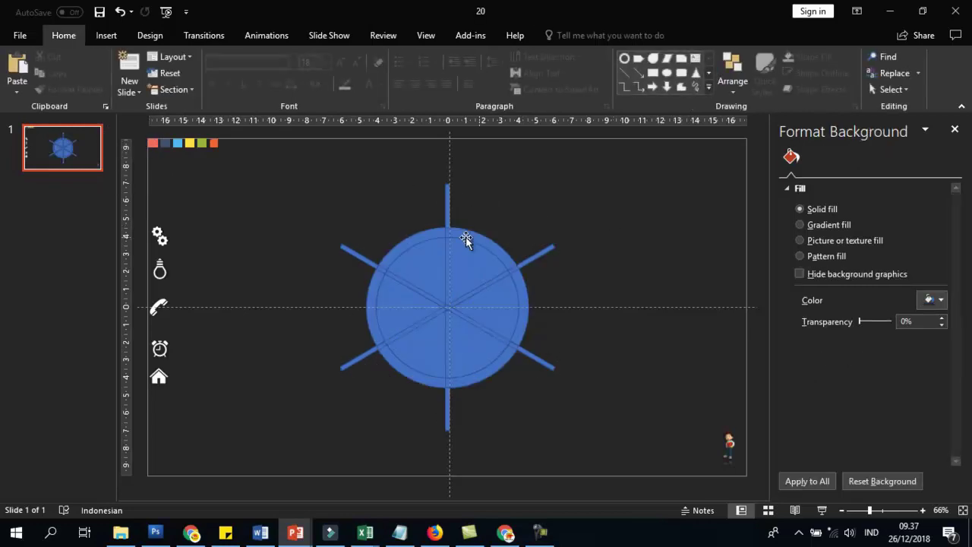
{"action": "left_click", "coordinate": [447, 210]}
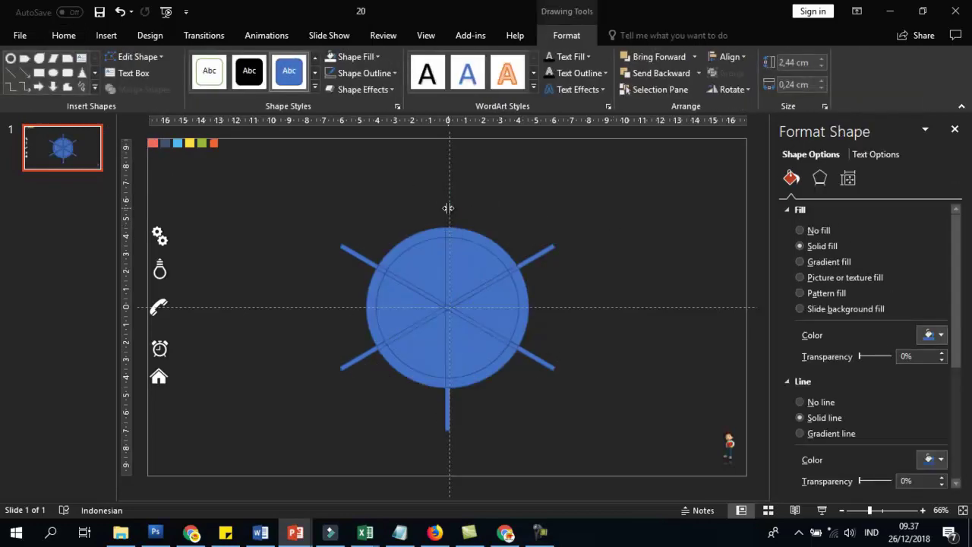
{"action": "key", "text": "Delete"}
{"action": "left_click", "coordinate": [532, 249]}
{"action": "left_click", "coordinate": [490, 300]}
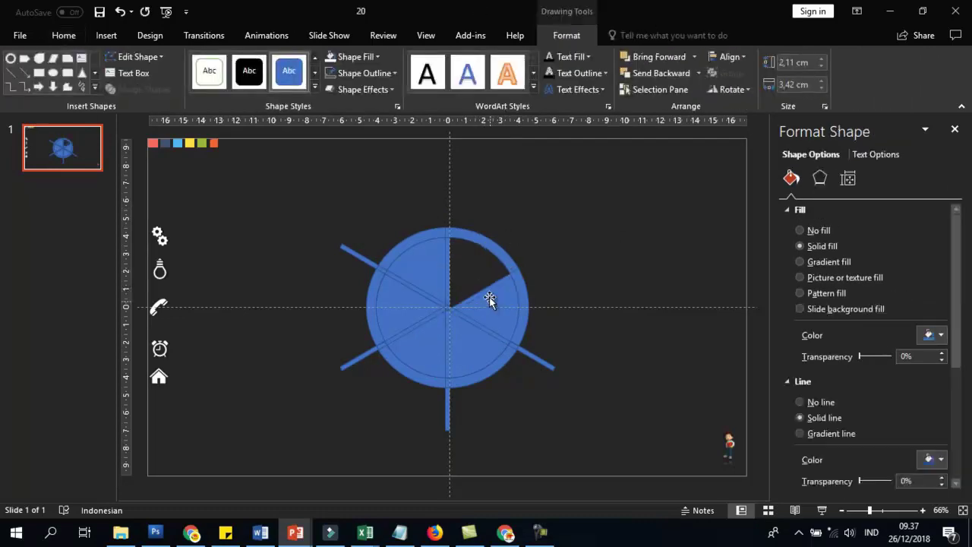
{"action": "key", "text": "Delete"}
Delete the remaining inner wedges, spikes and slivers, leaving only the six ring arcs
{"action": "left_click", "coordinate": [423, 282]}
{"action": "key", "text": "Delete"}
{"action": "left_click", "coordinate": [365, 354]}
{"action": "left_click", "coordinate": [511, 344], "text": "shift"}
{"action": "key", "text": "Delete"}
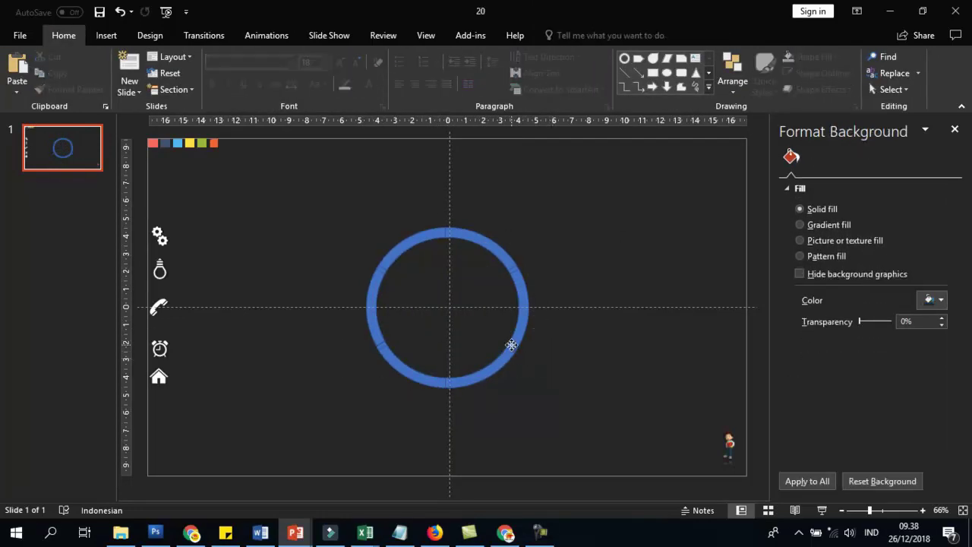
{"action": "left_click", "coordinate": [511, 344]}
{"action": "key", "text": "Delete"}
{"action": "left_click", "coordinate": [514, 264]}
{"action": "key", "text": "Delete"}
{"action": "left_click", "coordinate": [456, 401]}
{"action": "key", "text": "Delete"}
Marquee-select all six blue ring arcs and group them with Ctrl+G
{"action": "left_click_drag", "start_coordinate": [310, 187], "coordinate": [561, 423]}
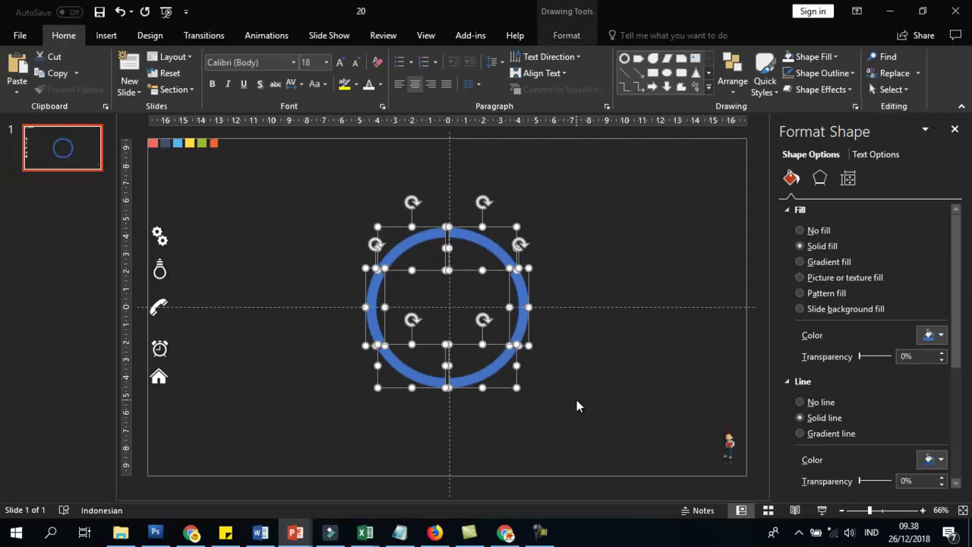
{"action": "mouse_move", "coordinate": [354, 194]}
{"action": "left_mouse_down"}
{"action": "mouse_move", "coordinate": [613, 439]}
{"action": "mouse_move", "coordinate": [560, 415]}
{"action": "left_mouse_up"}
{"action": "key", "text": "ctrl+g"}
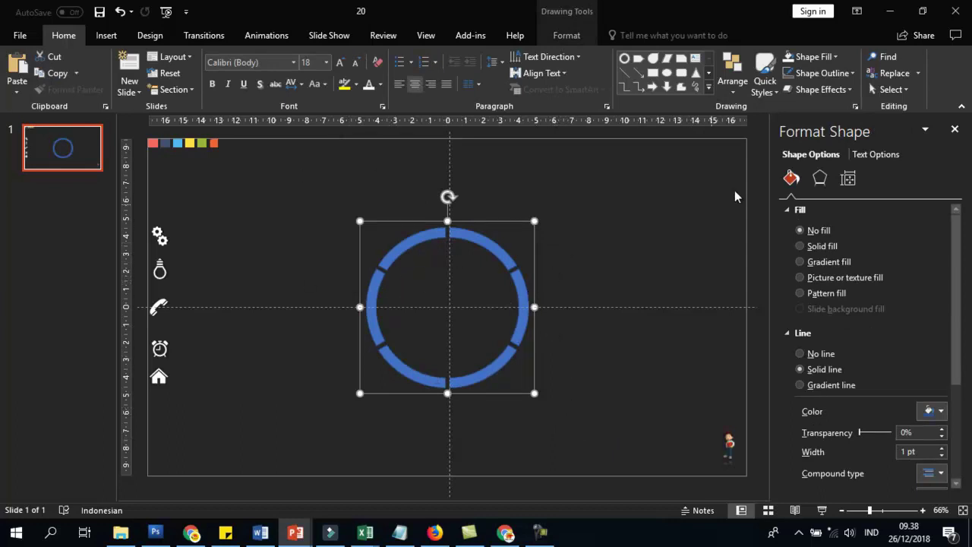
{"action": "left_click", "coordinate": [567, 249]}
{"action": "left_click", "coordinate": [483, 243]}
{"action": "left_click", "coordinate": [472, 242]}
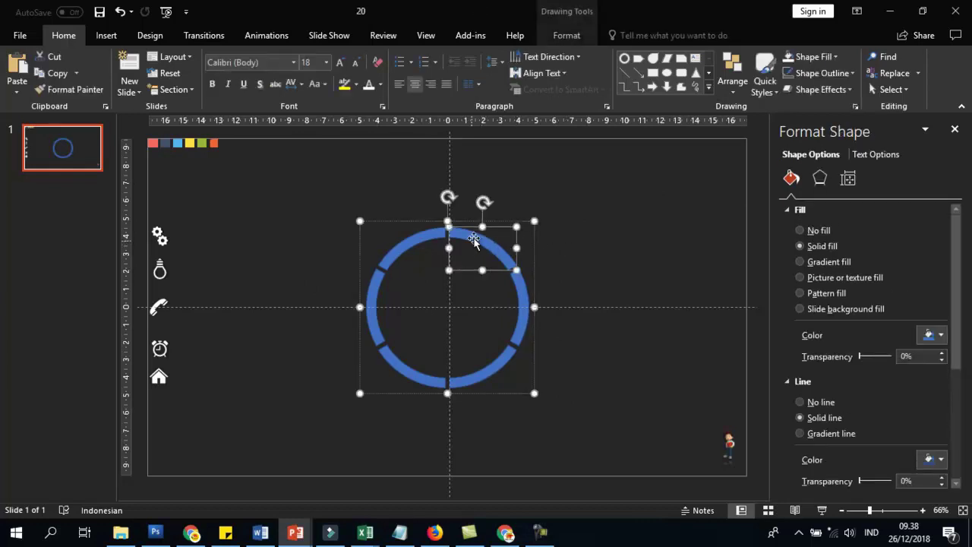
Eyedrop the red, dark slate and light blue swatches onto the top-right, right and bottom-right segments
{"action": "left_click", "coordinate": [562, 36]}
{"action": "left_click", "coordinate": [370, 59]}
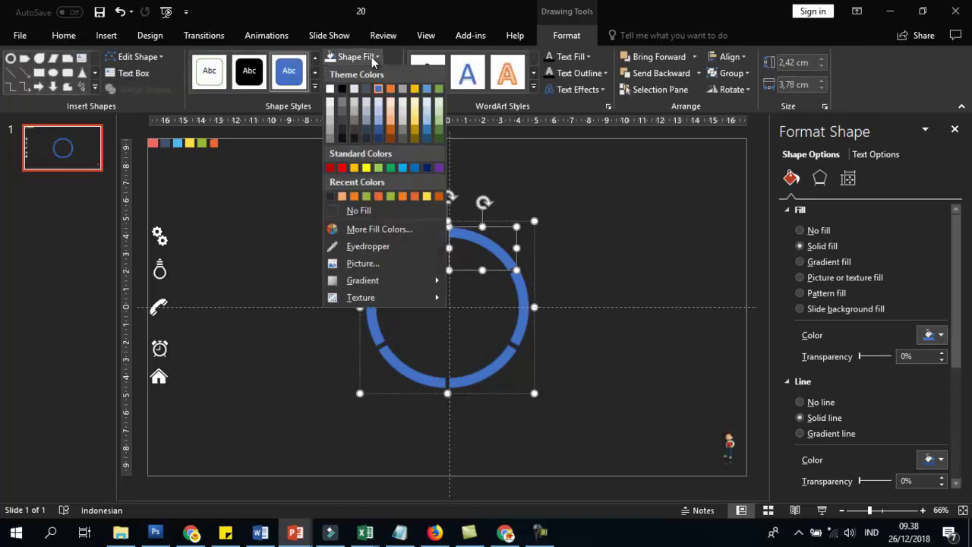
{"action": "left_click", "coordinate": [368, 248]}
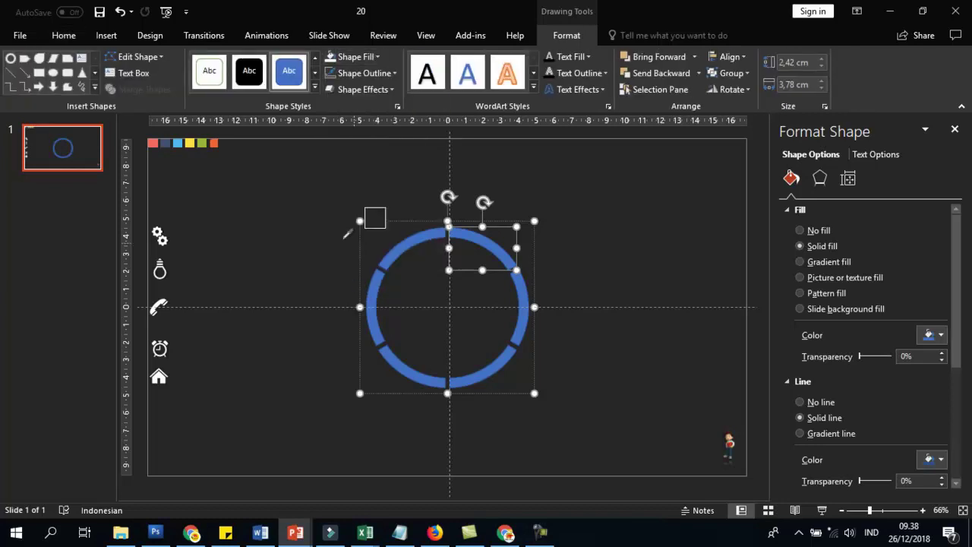
{"action": "left_click", "coordinate": [152, 142]}
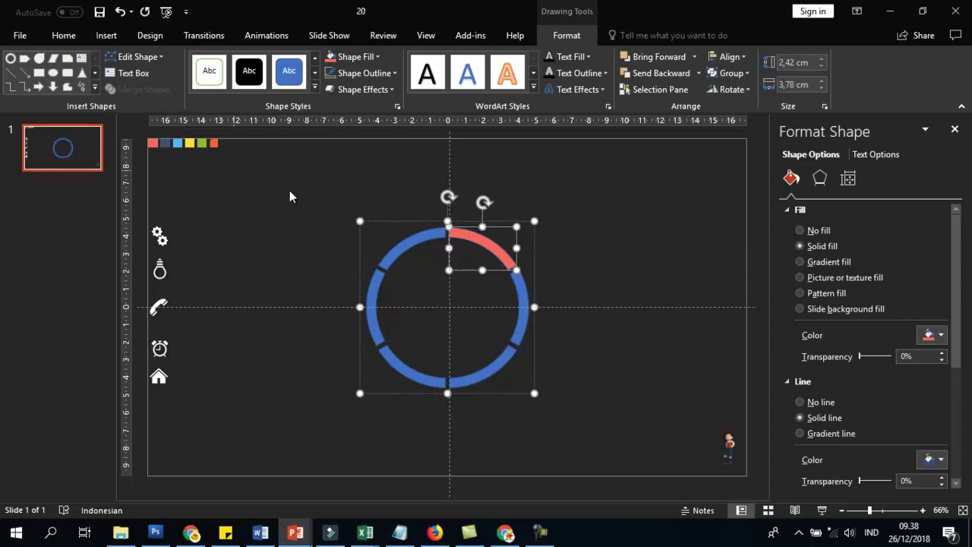
{"action": "left_click", "coordinate": [525, 291]}
{"action": "left_click", "coordinate": [355, 57]}
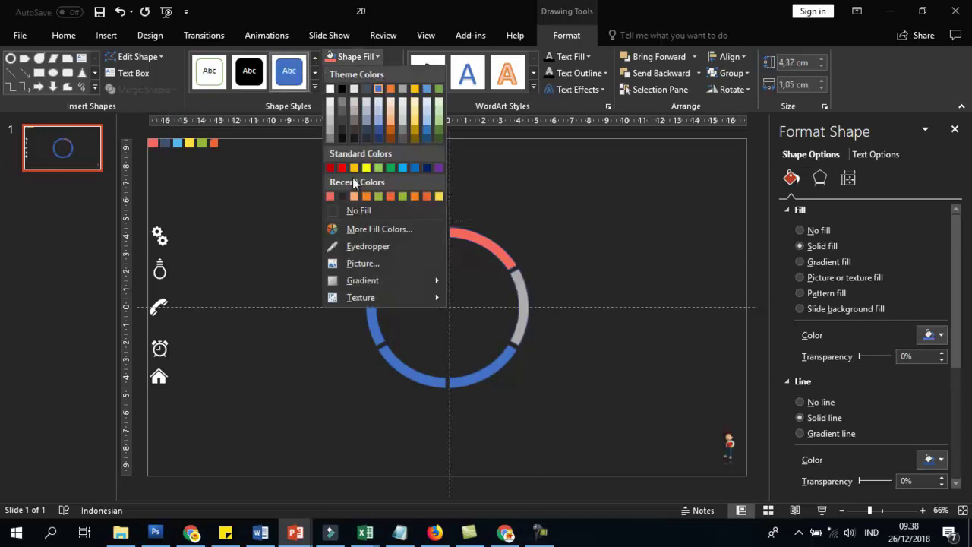
{"action": "left_click", "coordinate": [358, 246]}
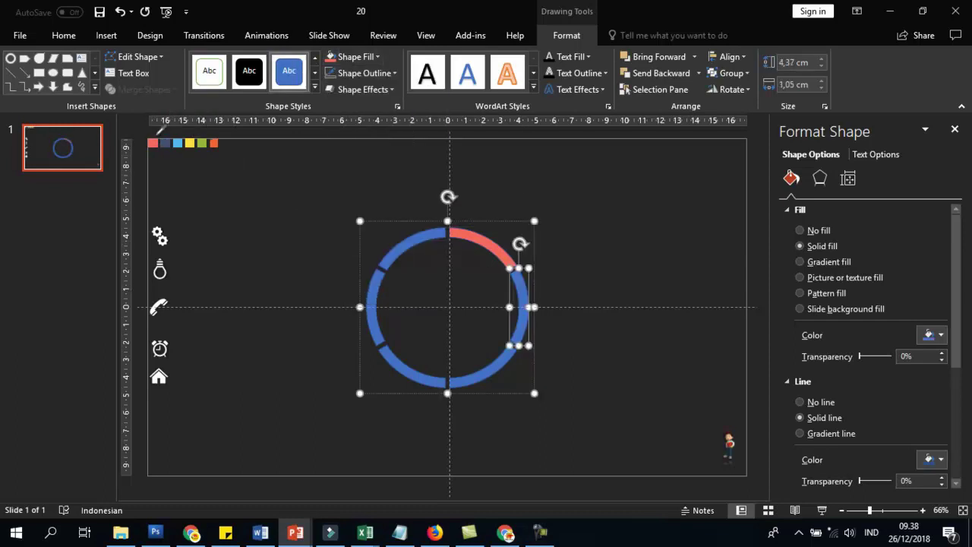
{"action": "left_click", "coordinate": [165, 143]}
{"action": "left_click", "coordinate": [494, 372]}
{"action": "left_click", "coordinate": [356, 57]}
{"action": "left_click", "coordinate": [359, 246]}
{"action": "left_click", "coordinate": [177, 142]}
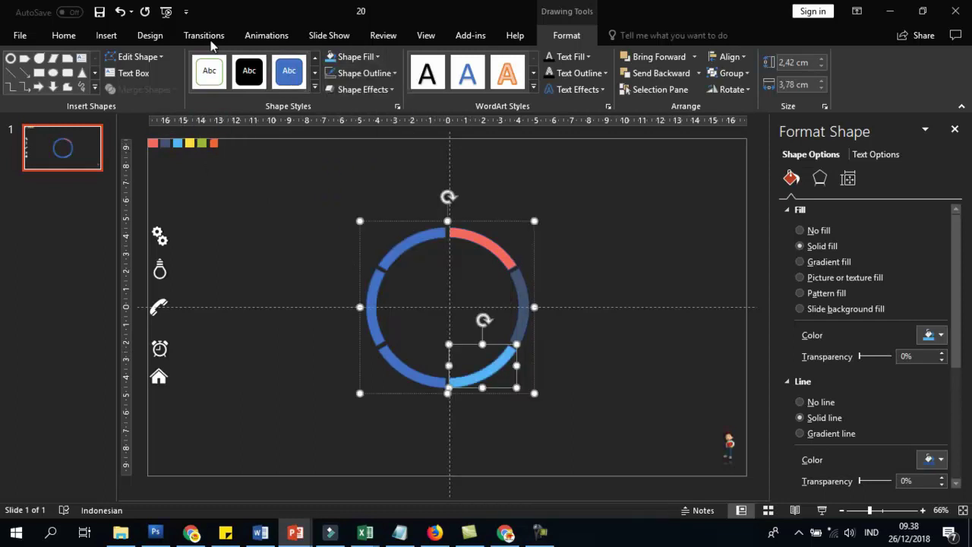
Fill the bottom-left, left and top-left segments with the yellow, green and orange swatches
{"action": "left_click", "coordinate": [355, 57]}
{"action": "left_click", "coordinate": [358, 246]}
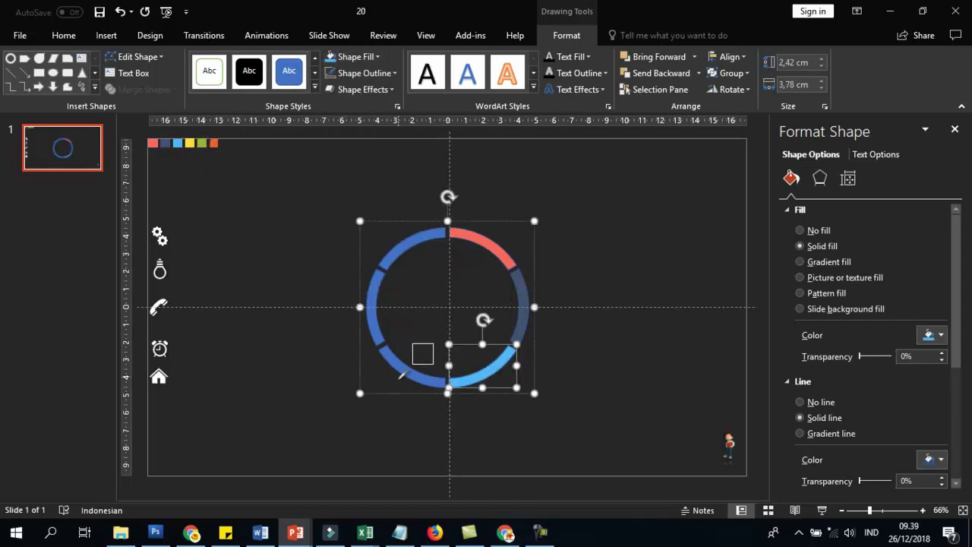
{"action": "left_click", "coordinate": [378, 57]}
{"action": "left_click", "coordinate": [345, 247]}
{"action": "left_click", "coordinate": [440, 213]}
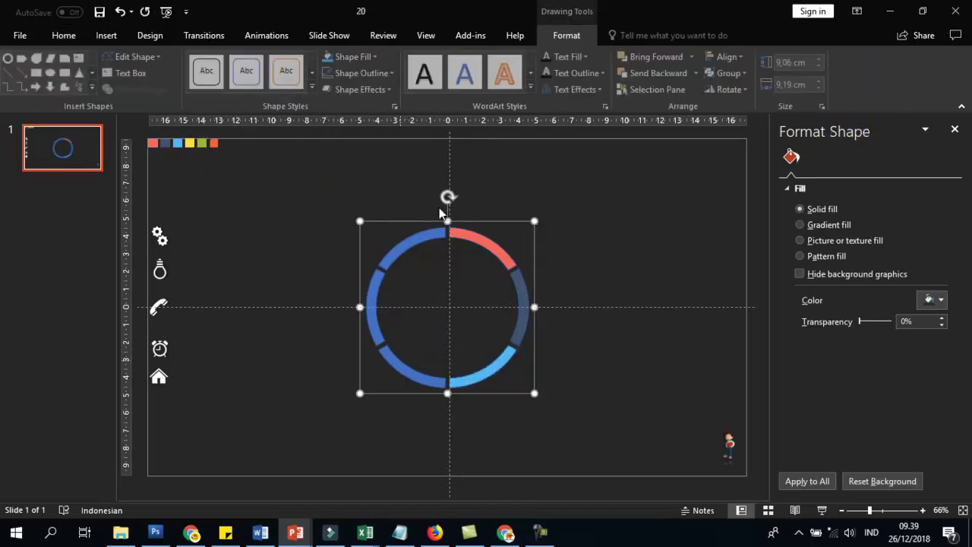
{"action": "left_click", "coordinate": [409, 374]}
{"action": "left_click", "coordinate": [356, 57]}
{"action": "left_click", "coordinate": [329, 196]}
{"action": "left_click", "coordinate": [374, 323]}
{"action": "left_click", "coordinate": [355, 57]}
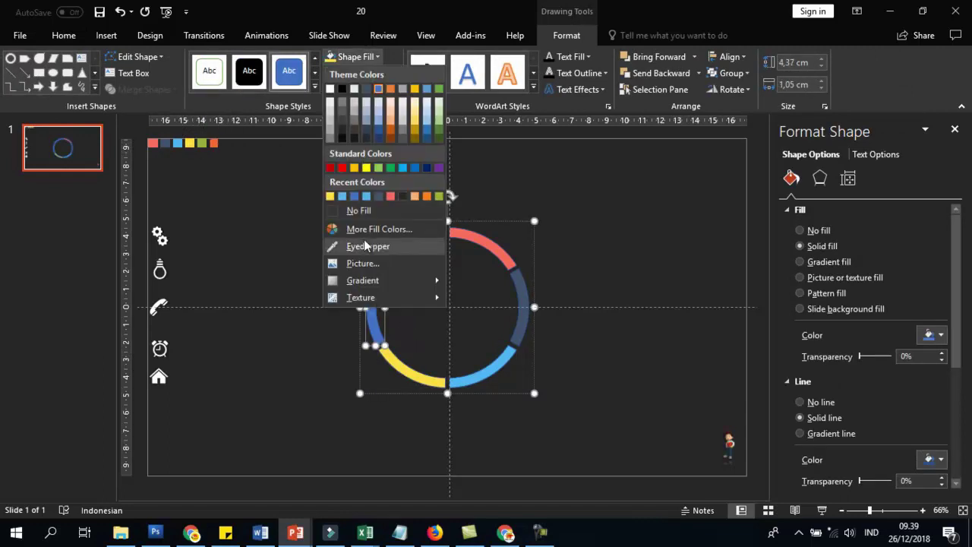
{"action": "left_click", "coordinate": [365, 246]}
{"action": "left_click", "coordinate": [201, 142]}
{"action": "left_click", "coordinate": [355, 57]}
{"action": "left_click", "coordinate": [358, 246]}
{"action": "left_click", "coordinate": [213, 142]}
Select the whole multicolored ring and set its outline to No Outline
{"action": "left_click", "coordinate": [341, 196]}
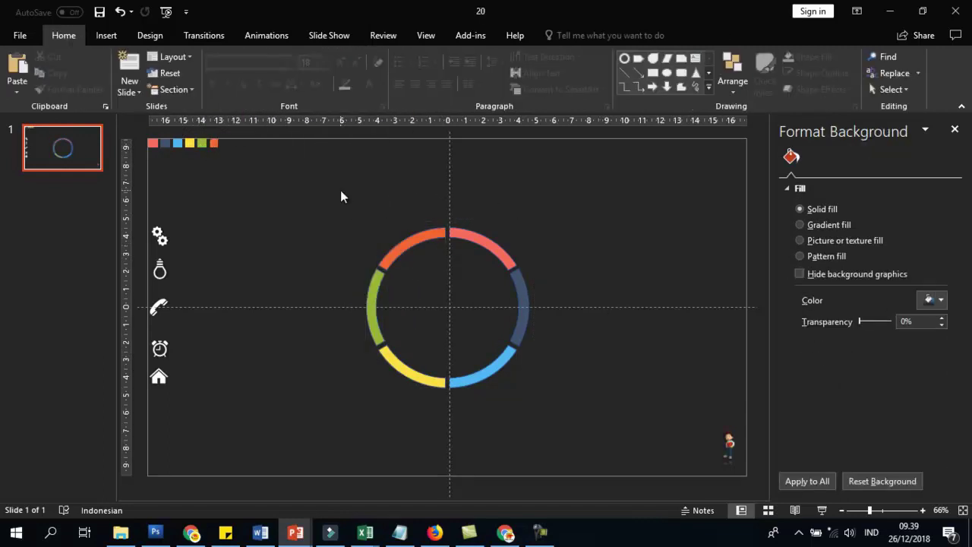
{"action": "left_click_drag", "start_coordinate": [340, 196], "coordinate": [562, 427]}
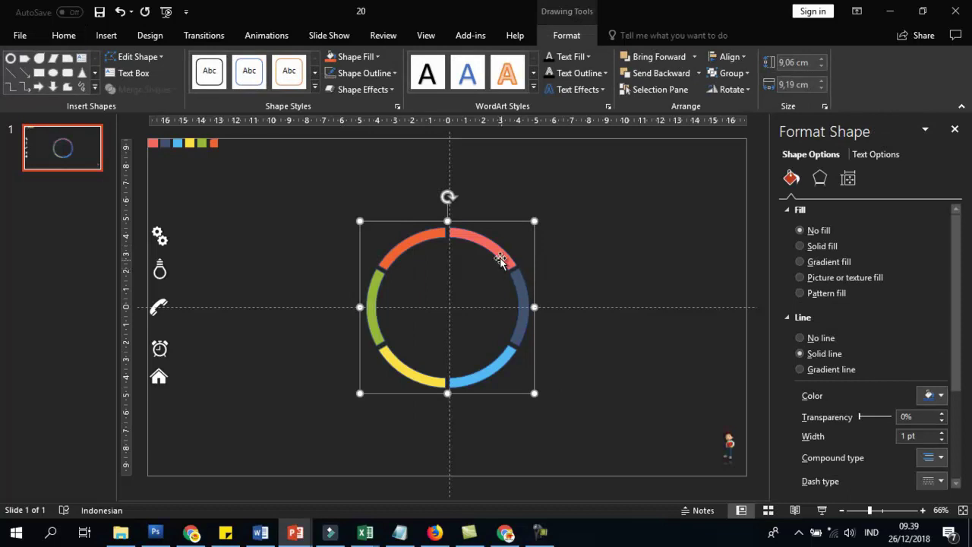
{"action": "left_click", "coordinate": [364, 73]}
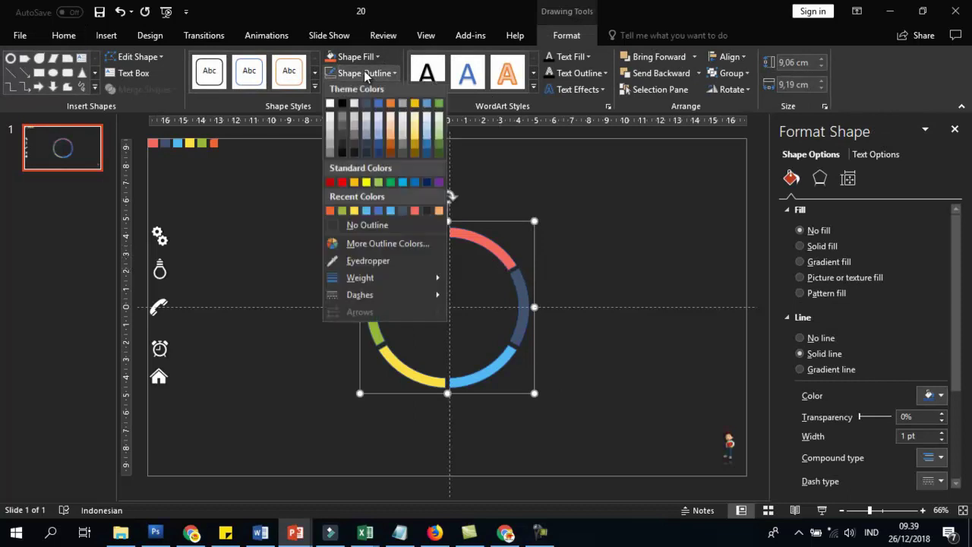
{"action": "left_click", "coordinate": [357, 228]}
{"action": "left_click", "coordinate": [646, 223]}
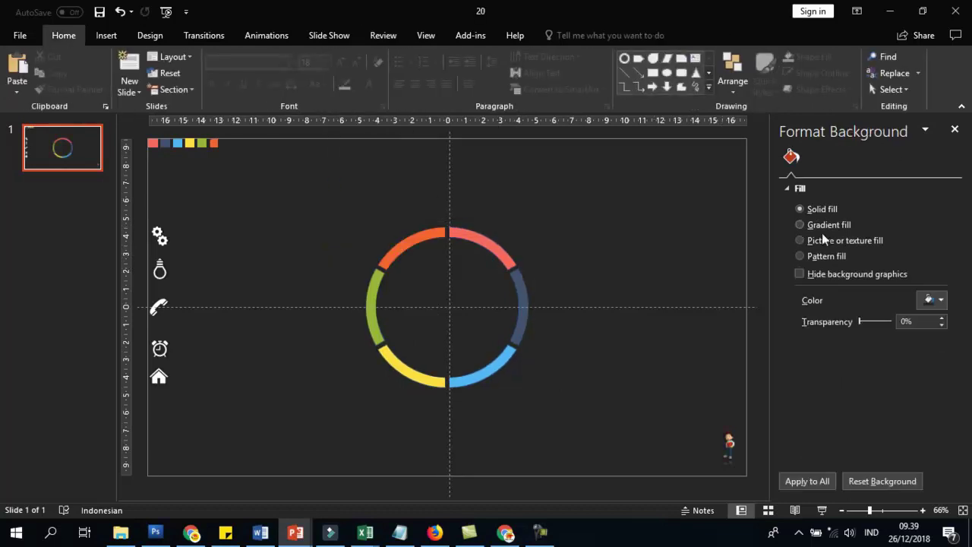
{"action": "left_click", "coordinate": [513, 259]}
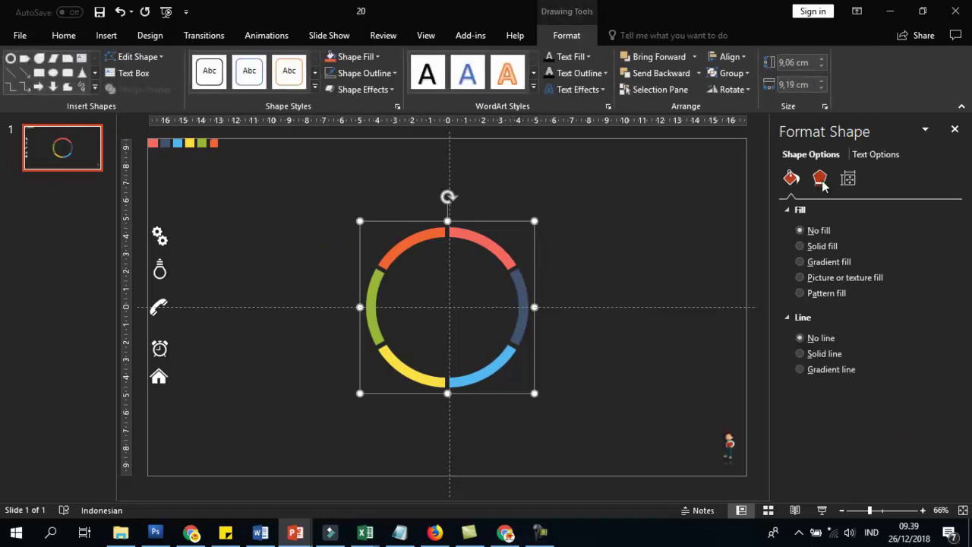
Open Format Shape for the ring and set 3-D Format depth to 200 pt
{"action": "left_click", "coordinate": [821, 179]}
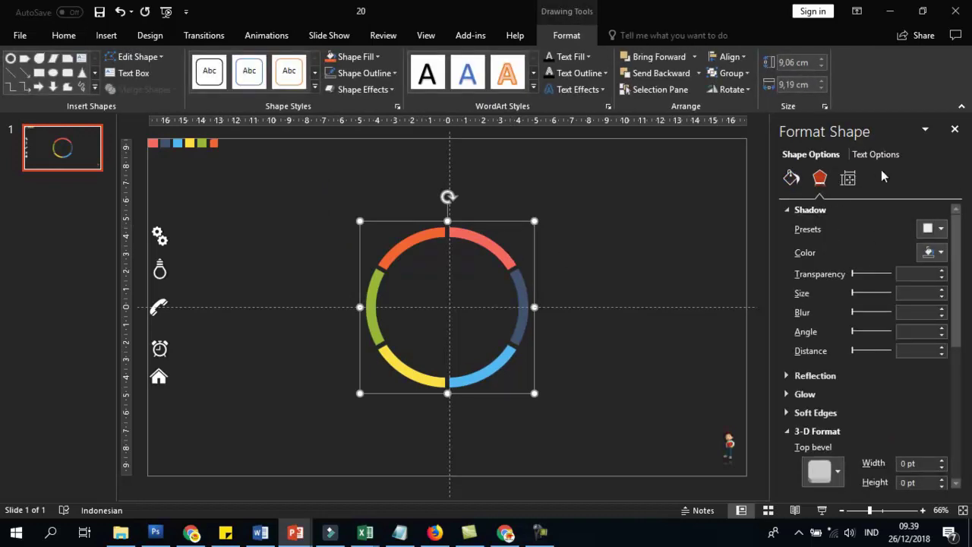
{"action": "left_click", "coordinate": [955, 129]}
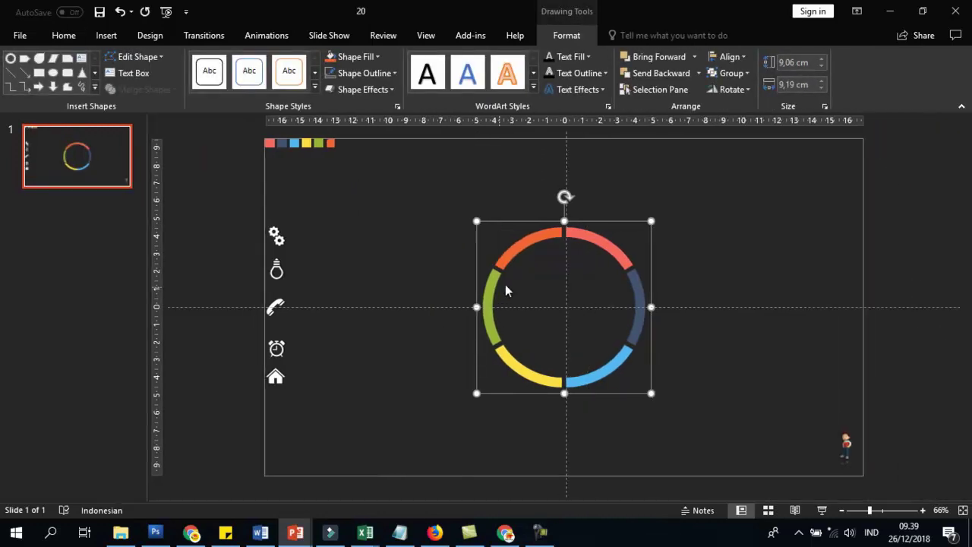
{"action": "right_click", "coordinate": [592, 242]}
{"action": "left_click", "coordinate": [613, 448]}
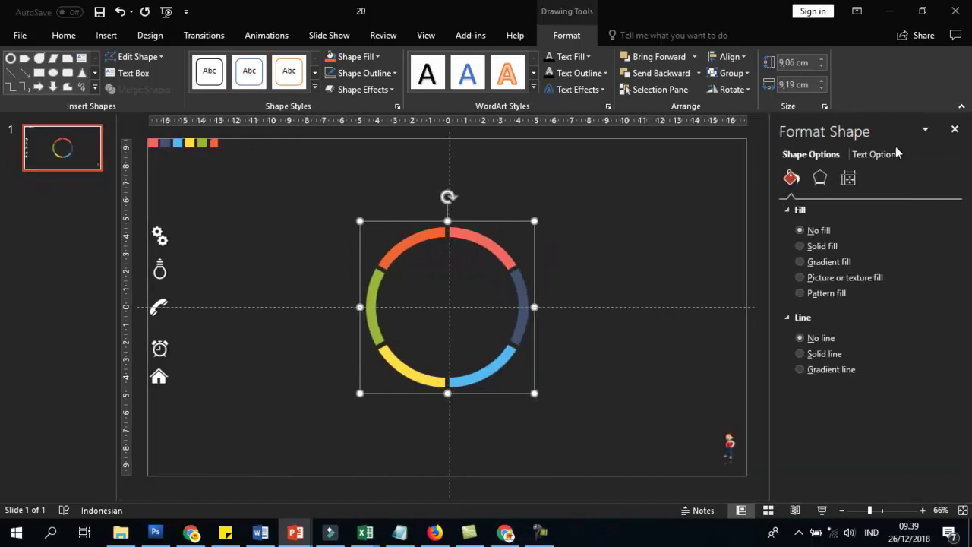
{"action": "left_click", "coordinate": [820, 184]}
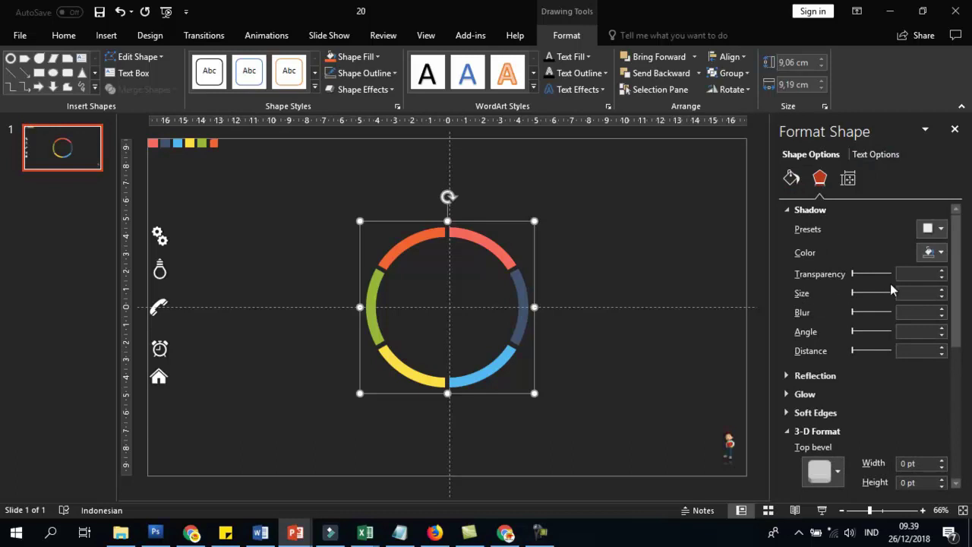
{"action": "scroll", "coordinate": [893, 290], "scroll_direction": "down", "scroll_amount": 3}
{"action": "scroll", "coordinate": [899, 305], "scroll_direction": "down", "scroll_amount": 2}
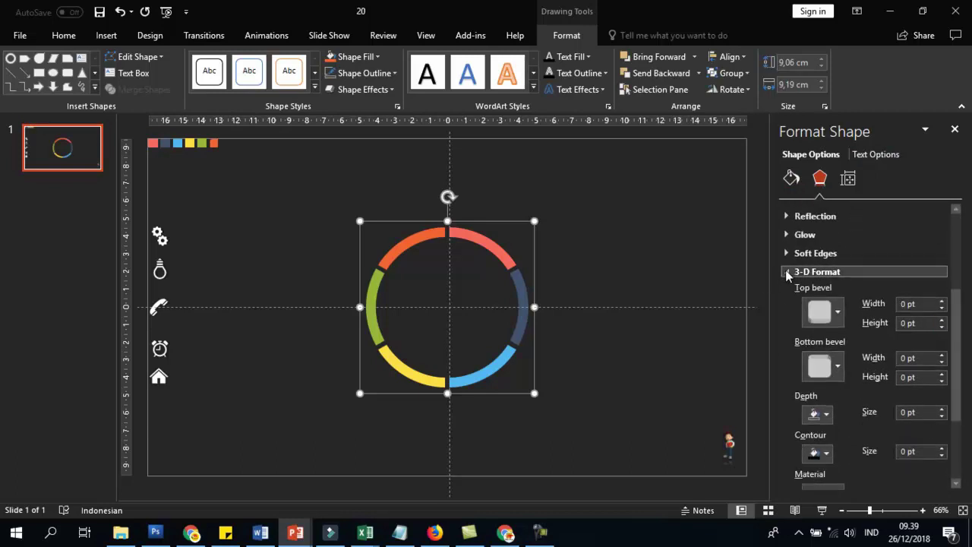
{"action": "left_click", "coordinate": [787, 273]}
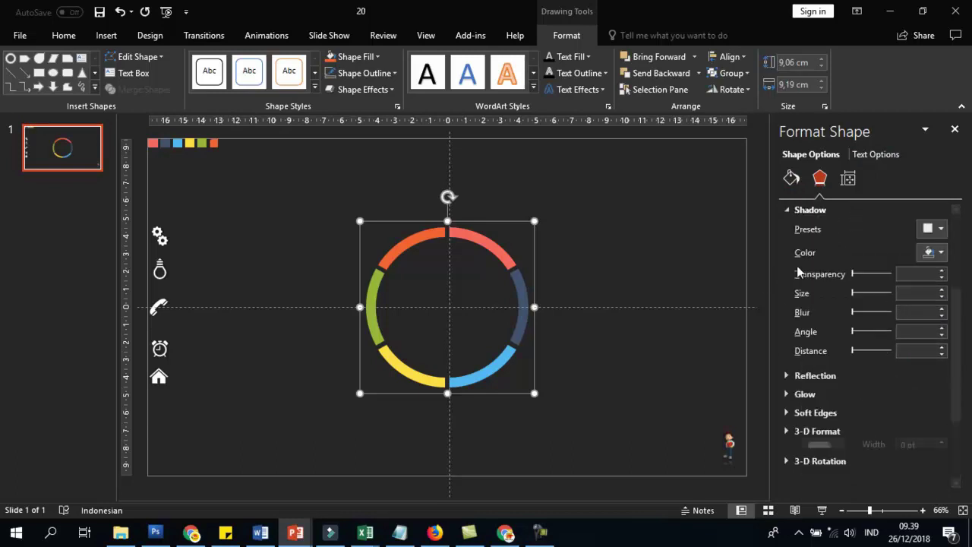
{"action": "left_click", "coordinate": [786, 431]}
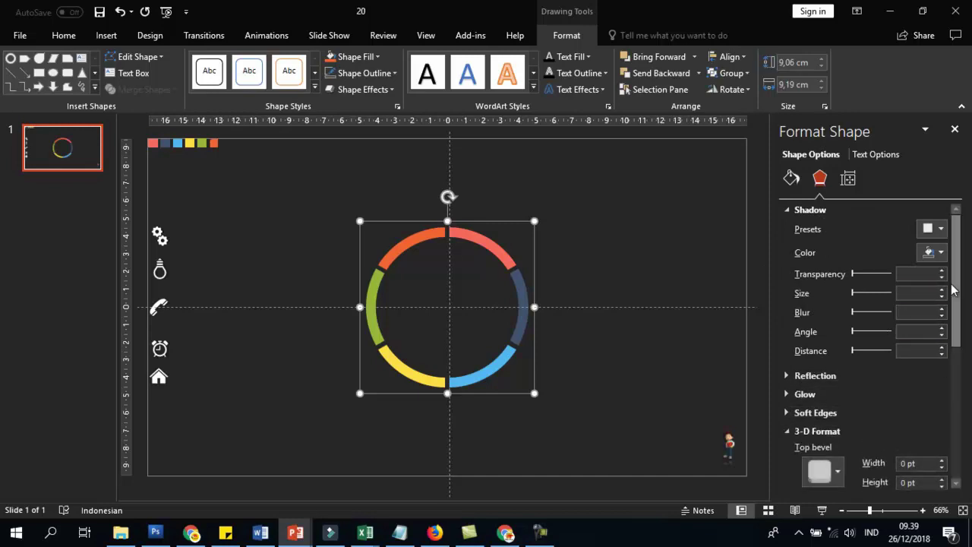
{"action": "scroll", "coordinate": [897, 351], "scroll_direction": "down", "scroll_amount": 5}
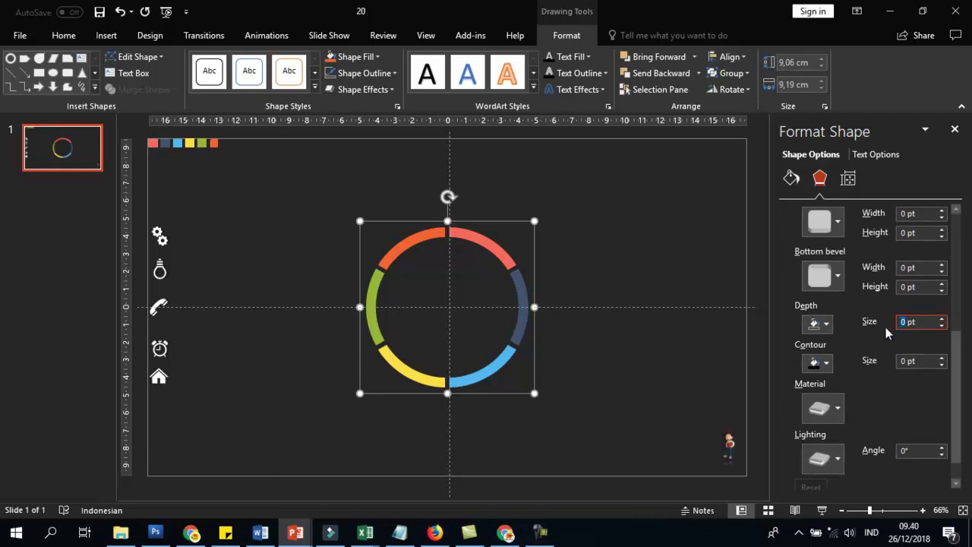
{"action": "type", "text": "20"}
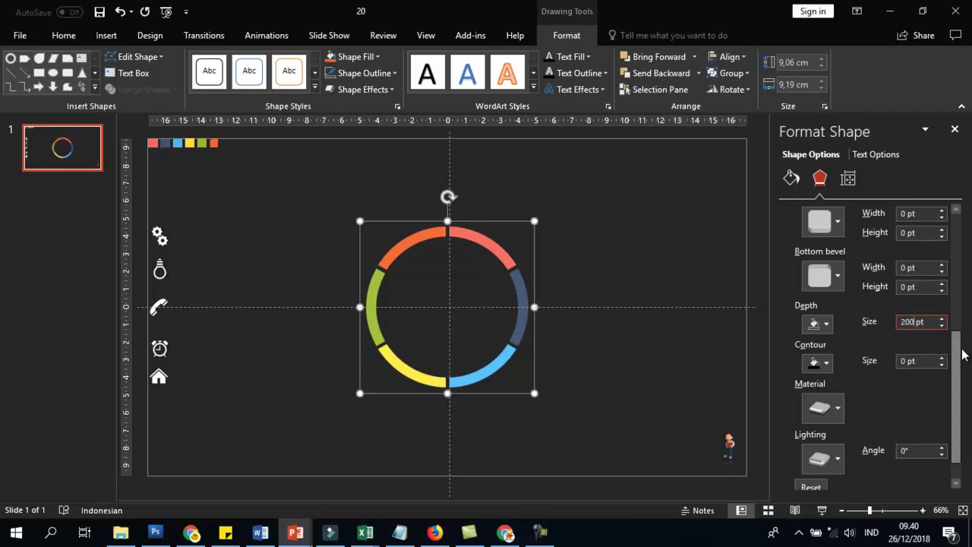
{"action": "scroll", "coordinate": [964, 347], "scroll_direction": "up", "scroll_amount": 3}
{"action": "left_click", "coordinate": [790, 281]}
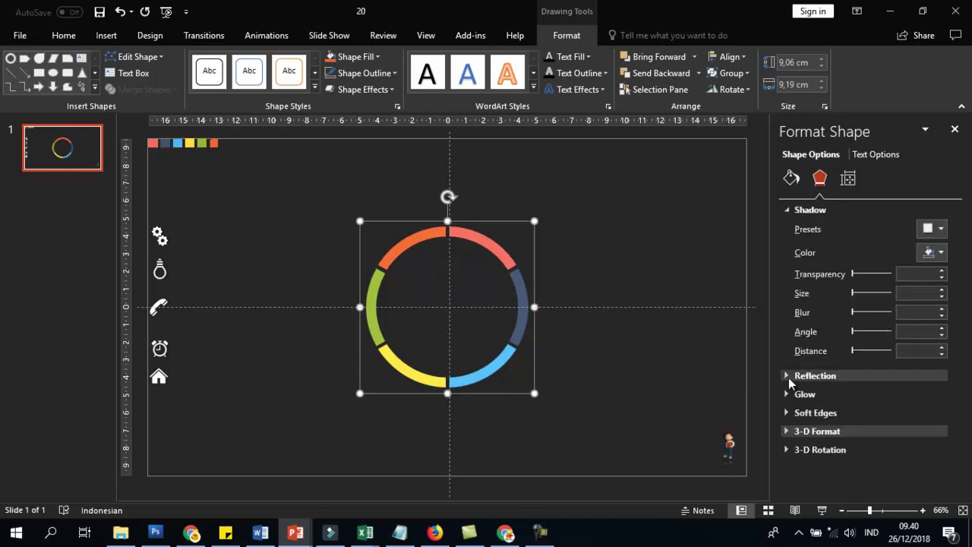
Apply a Perspective 3-D rotation preset (Y 324.8°, perspective 45°) to the ring
{"action": "left_click", "coordinate": [787, 449]}
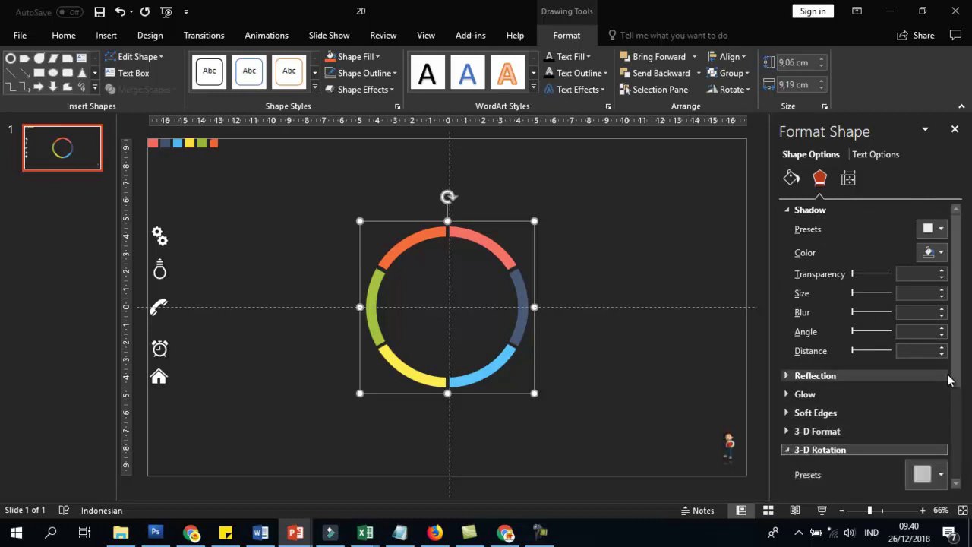
{"action": "scroll", "coordinate": [948, 379], "scroll_direction": "down", "scroll_amount": 5}
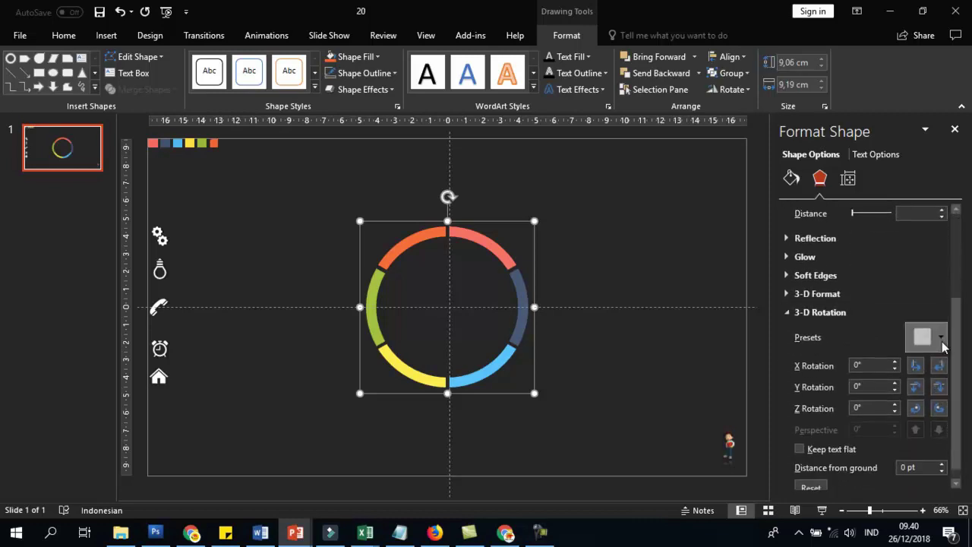
{"action": "left_click", "coordinate": [941, 339]}
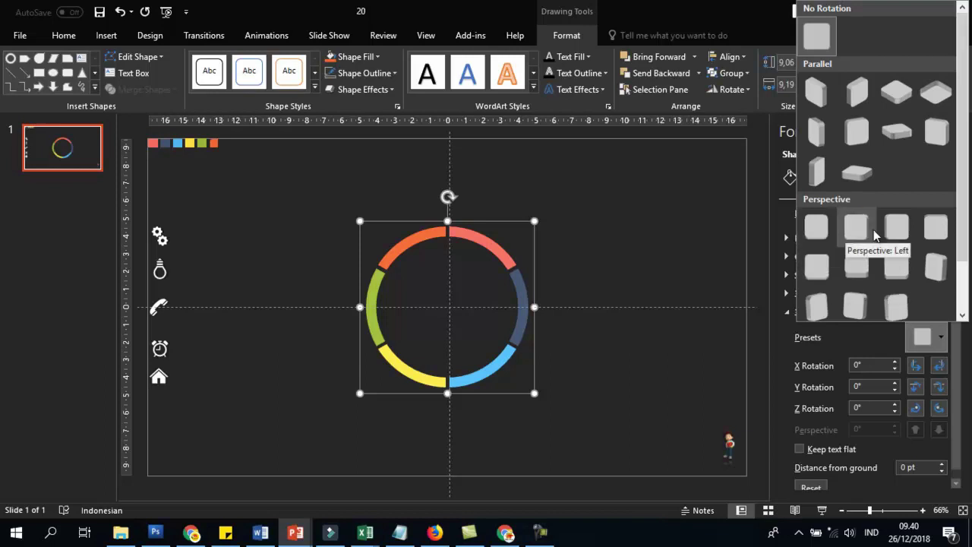
{"action": "left_click", "coordinate": [859, 273]}
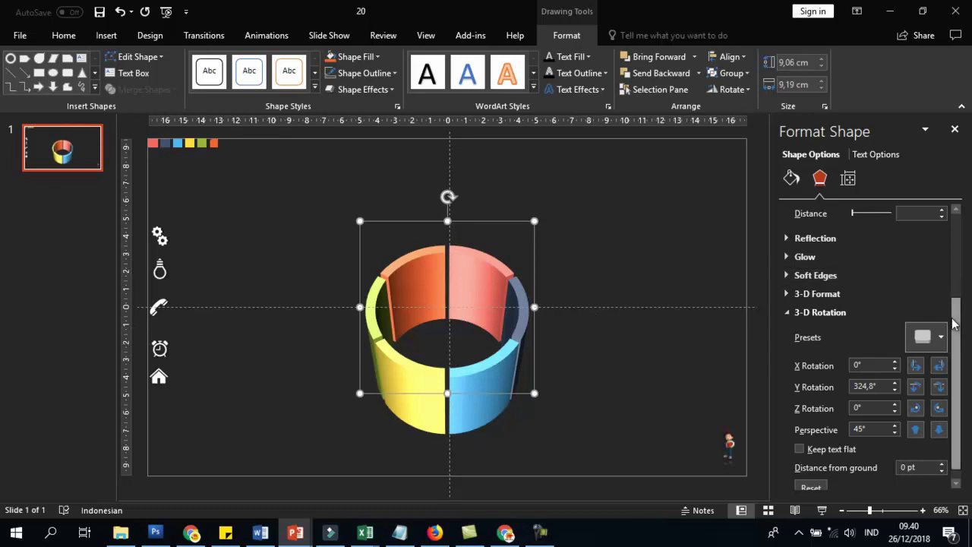
{"action": "left_click_drag", "start_coordinate": [957, 322], "coordinate": [959, 299]}
Give the cylinder a Round top bevel with 3 pt width and 1,5 pt height
{"action": "left_click", "coordinate": [787, 335]}
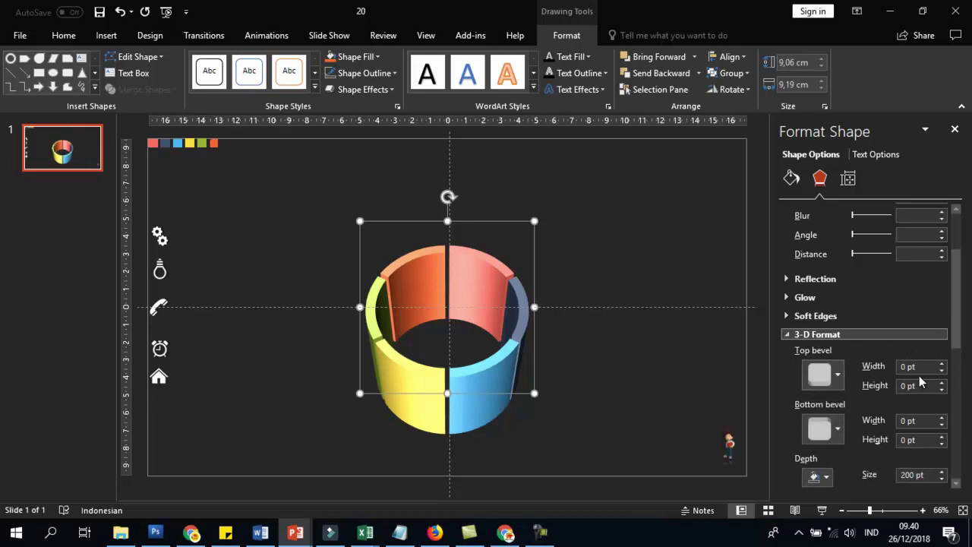
{"action": "left_click", "coordinate": [837, 374]}
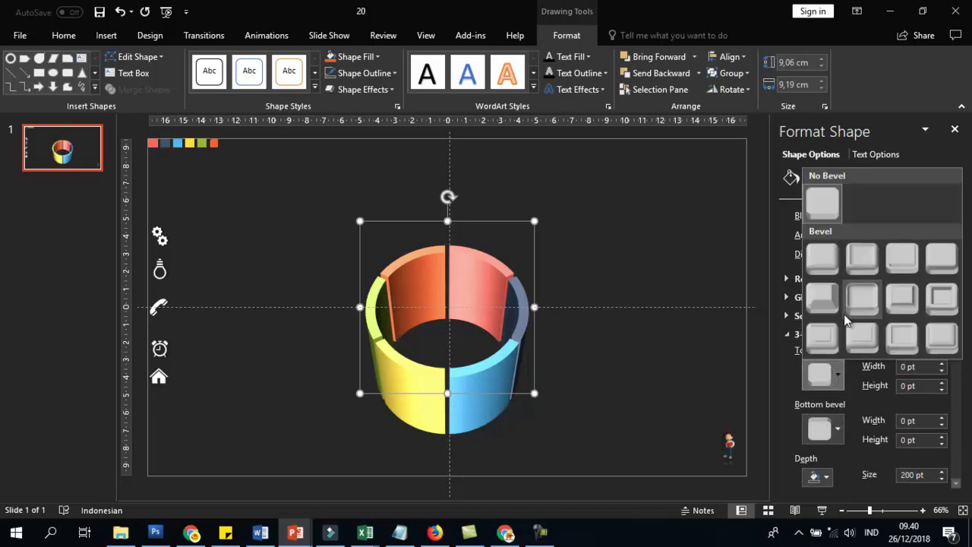
{"action": "left_click", "coordinate": [830, 264]}
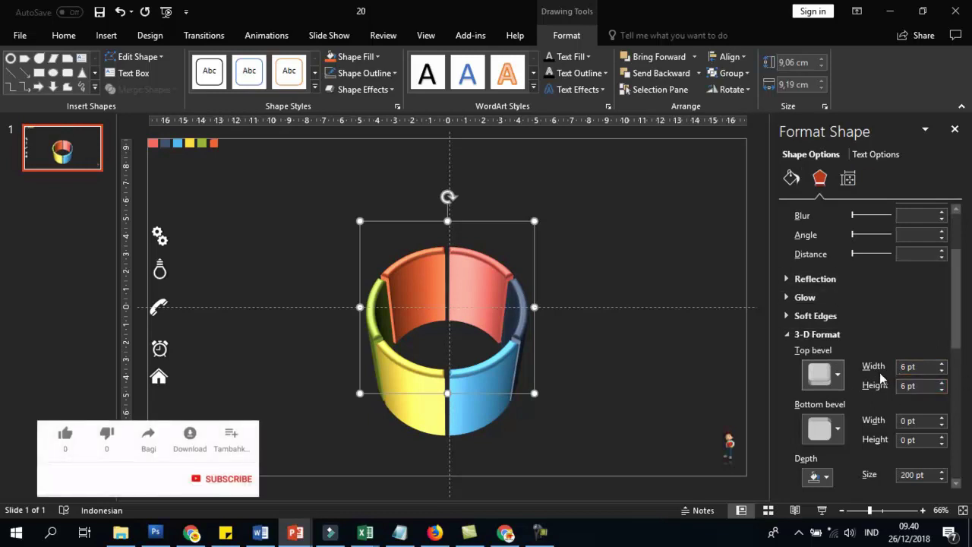
{"action": "left_click", "coordinate": [942, 370]}
{"action": "left_click", "coordinate": [942, 370]}
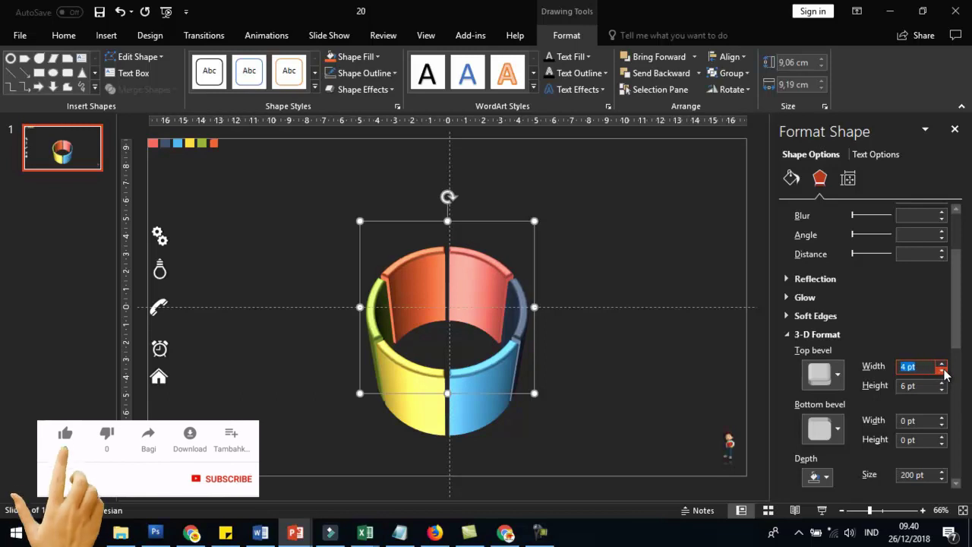
{"action": "left_click", "coordinate": [942, 370]}
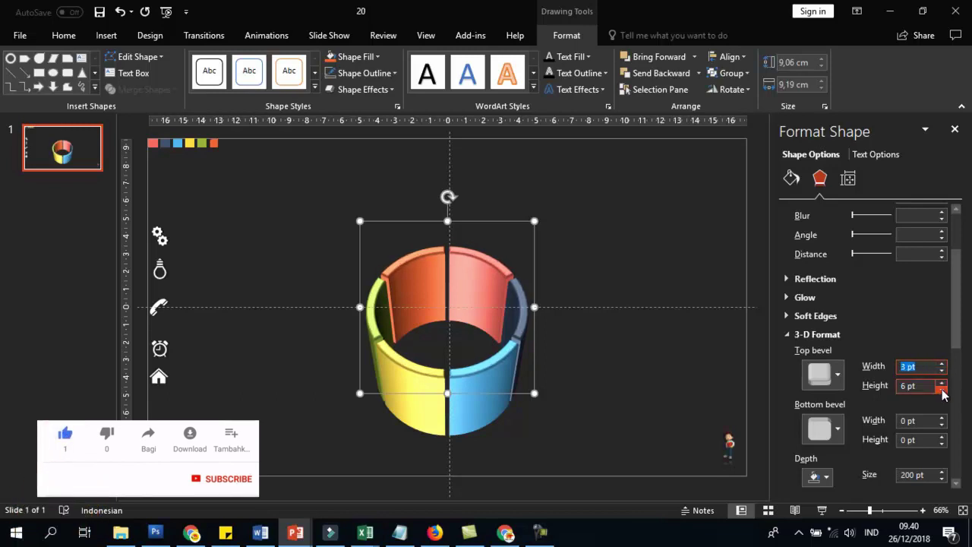
{"action": "left_click", "coordinate": [942, 390]}
{"action": "left_click", "coordinate": [942, 389]}
{"action": "left_click", "coordinate": [942, 390]}
{"action": "left_click", "coordinate": [942, 389]}
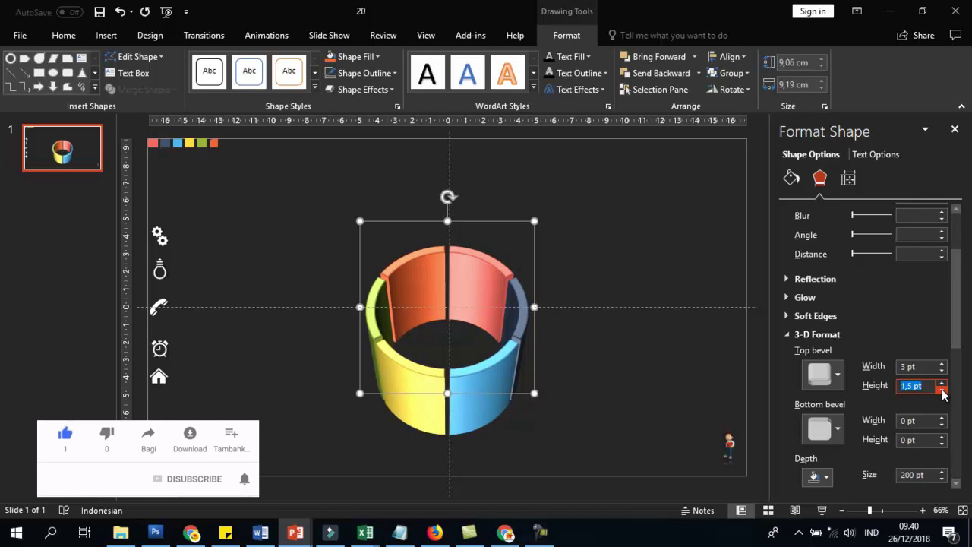
{"action": "scroll", "coordinate": [947, 319], "scroll_direction": "down", "scroll_amount": 2}
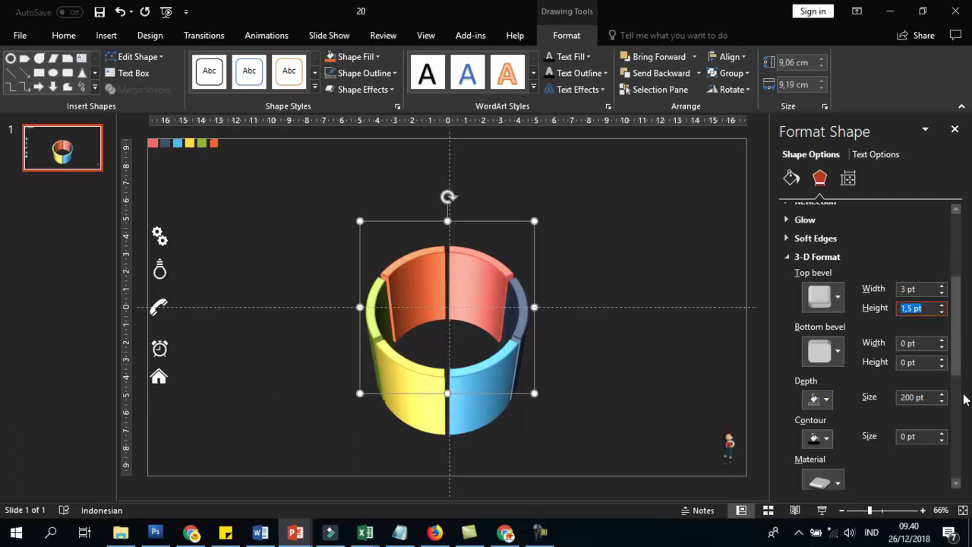
{"action": "mouse_move", "coordinate": [958, 350]}
{"action": "left_mouse_down"}
{"action": "mouse_move", "coordinate": [966, 389]}
{"action": "mouse_move", "coordinate": [940, 392]}
{"action": "left_mouse_up"}
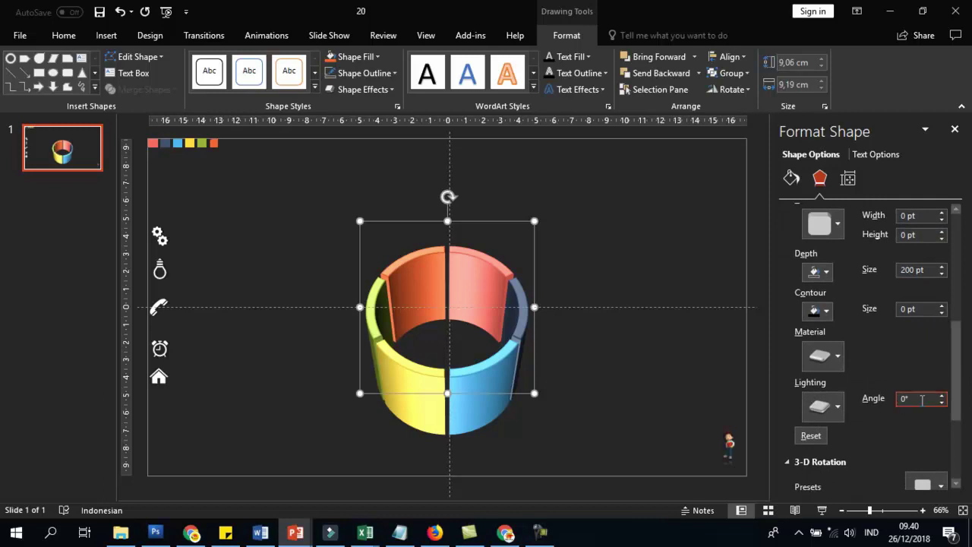
Step the ring's lighting angle through several values, settling on 50°, then deselect to preview
{"action": "left_click", "coordinate": [942, 395]}
{"action": "left_click", "coordinate": [942, 395]}
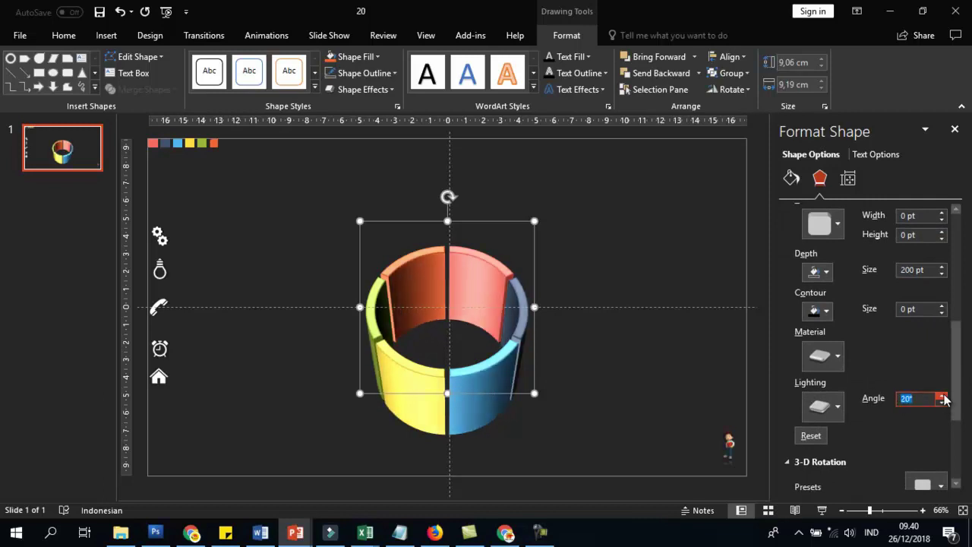
{"action": "left_click", "coordinate": [942, 395]}
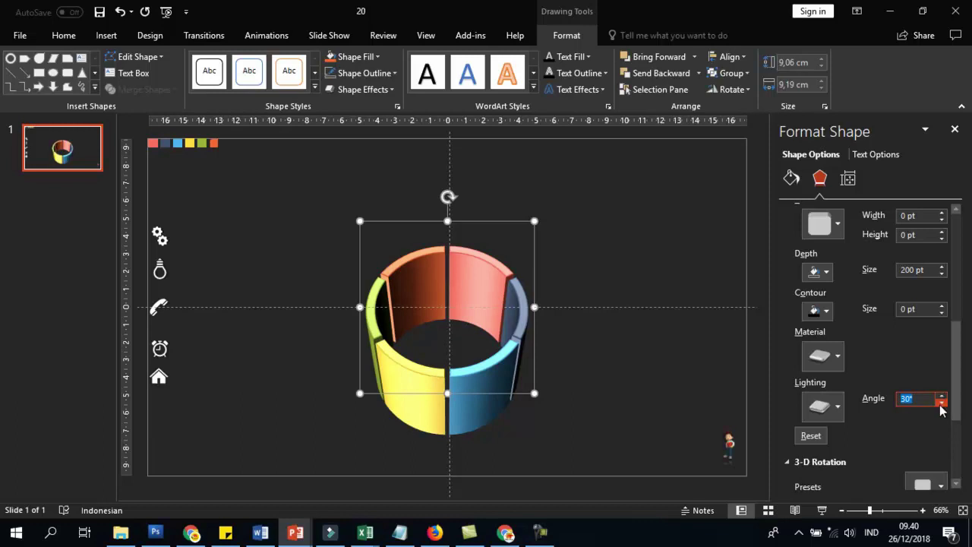
{"action": "left_click", "coordinate": [942, 402]}
{"action": "left_click", "coordinate": [941, 402]}
{"action": "left_click", "coordinate": [942, 402]}
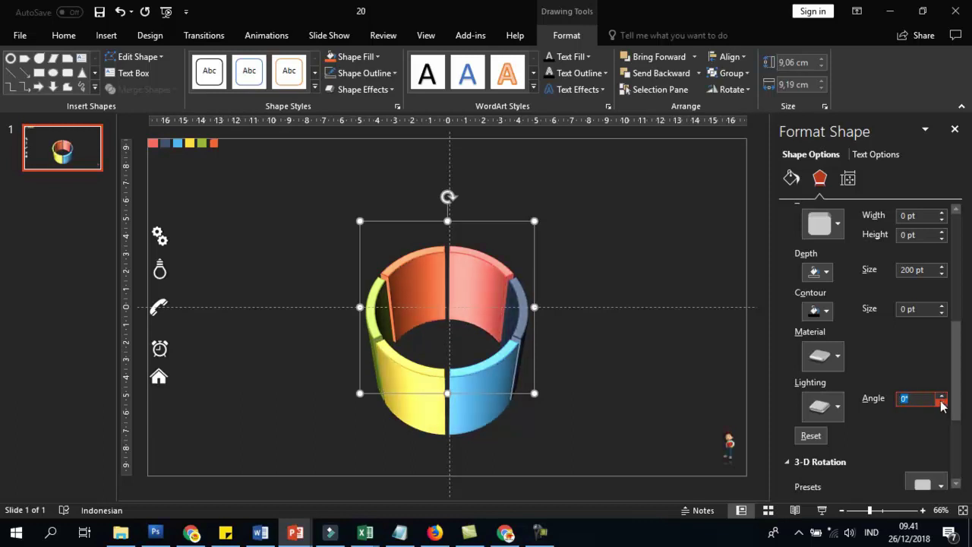
{"action": "left_click", "coordinate": [942, 396]}
{"action": "left_click", "coordinate": [942, 396]}
{"action": "left_click", "coordinate": [942, 396]}
{"action": "left_click", "coordinate": [942, 395]}
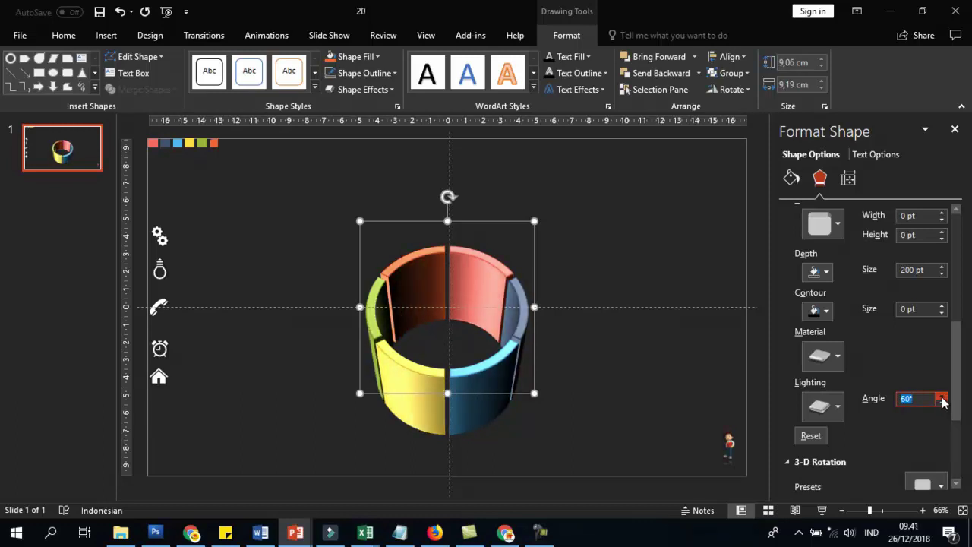
{"action": "left_click", "coordinate": [942, 396]}
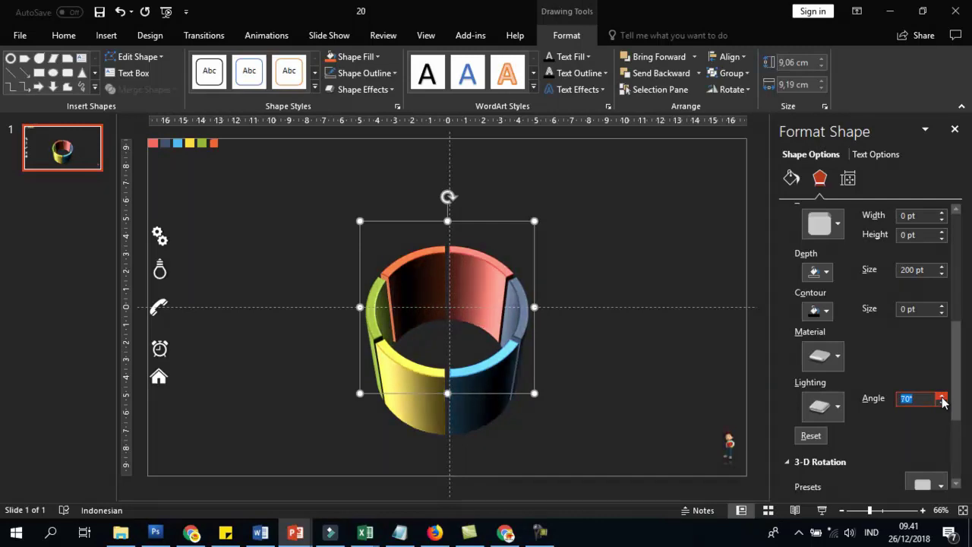
{"action": "left_click", "coordinate": [942, 403]}
{"action": "left_click", "coordinate": [943, 404]}
{"action": "left_click", "coordinate": [943, 404]}
{"action": "left_click", "coordinate": [943, 403]}
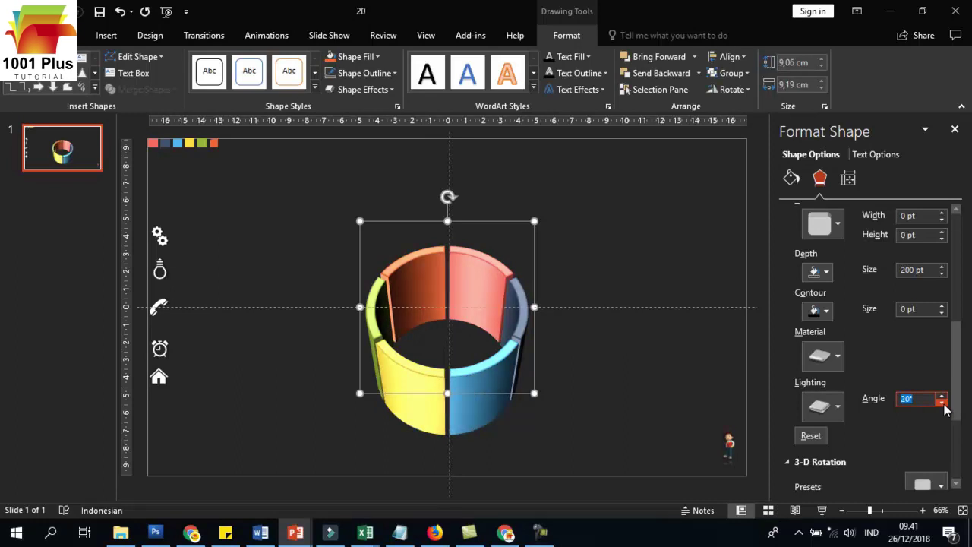
{"action": "left_click", "coordinate": [943, 404]}
{"action": "left_click", "coordinate": [943, 403]}
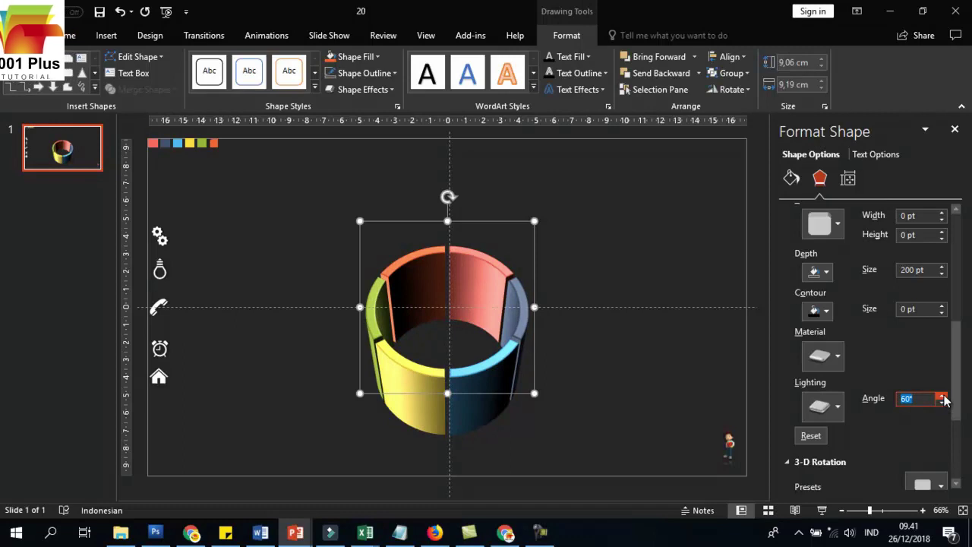
{"action": "left_click", "coordinate": [942, 395]}
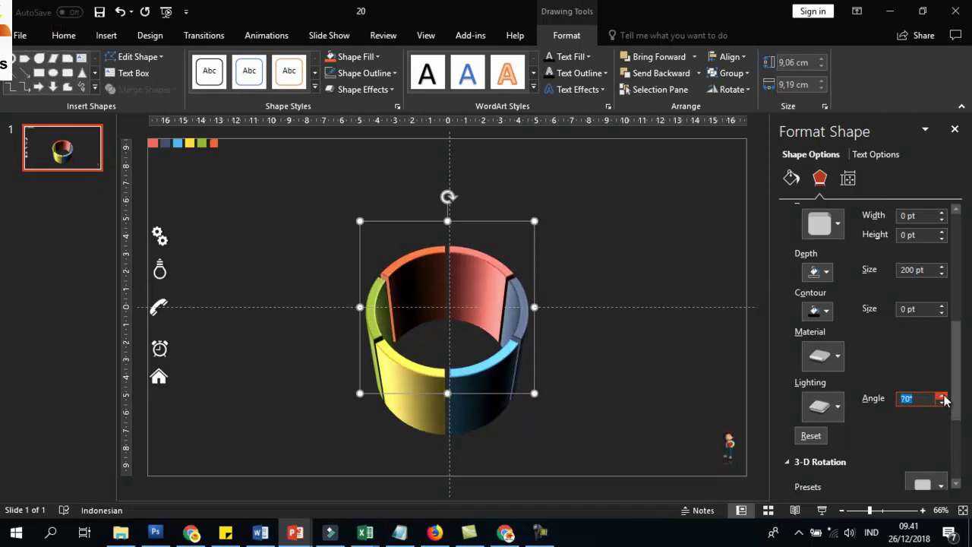
{"action": "left_click", "coordinate": [943, 396]}
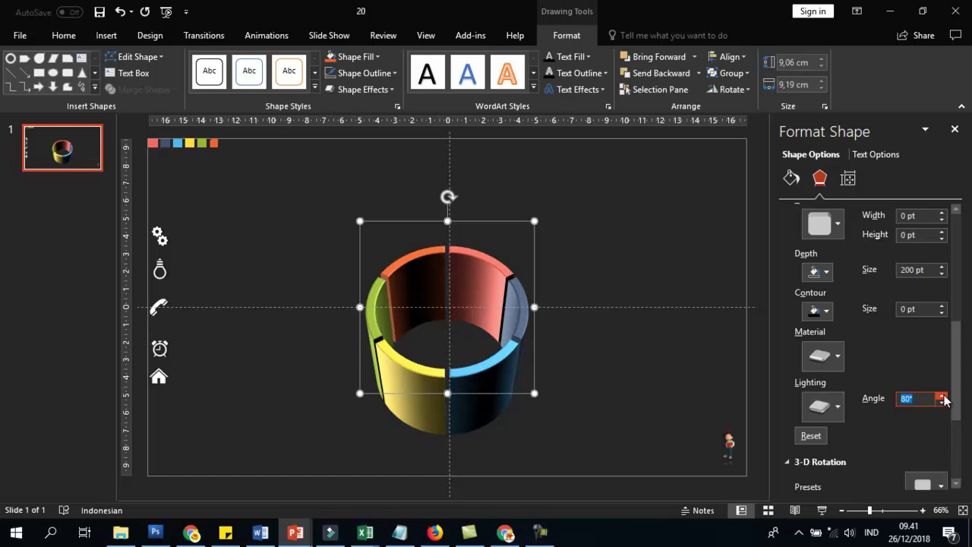
{"action": "left_click", "coordinate": [943, 402]}
{"action": "left_click", "coordinate": [943, 403]}
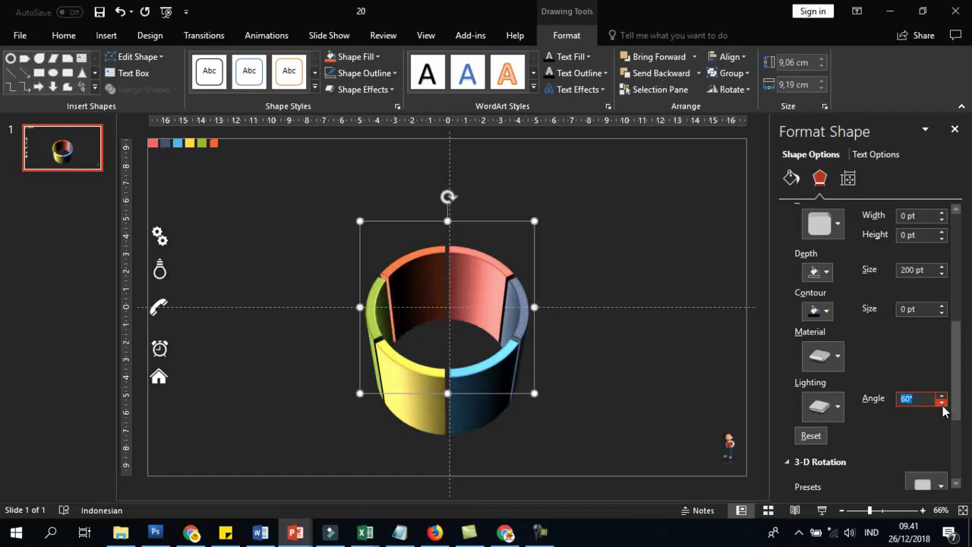
{"action": "left_click", "coordinate": [943, 402]}
{"action": "left_click", "coordinate": [678, 374]}
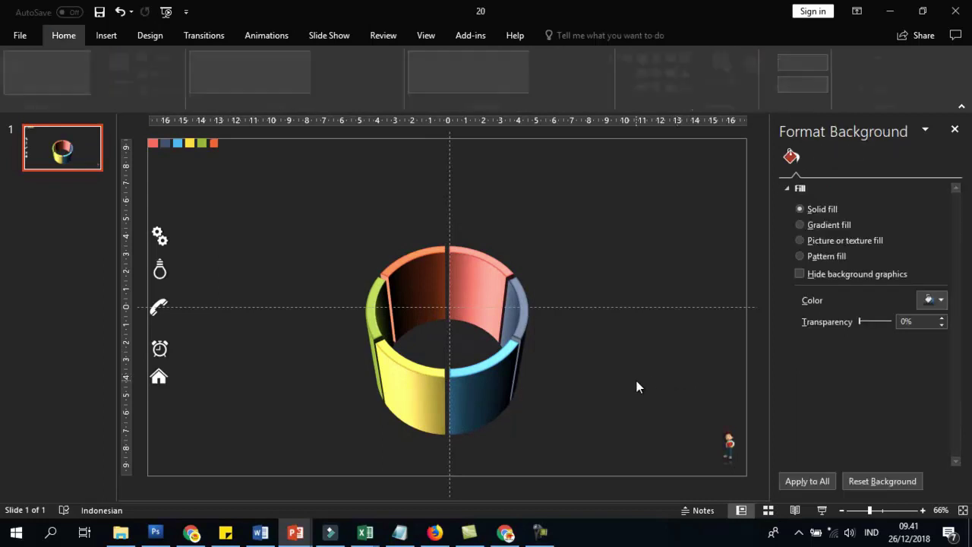
Drag the 3-D ring up the slide and align it to the horizontal centre
{"action": "left_click", "coordinate": [506, 363]}
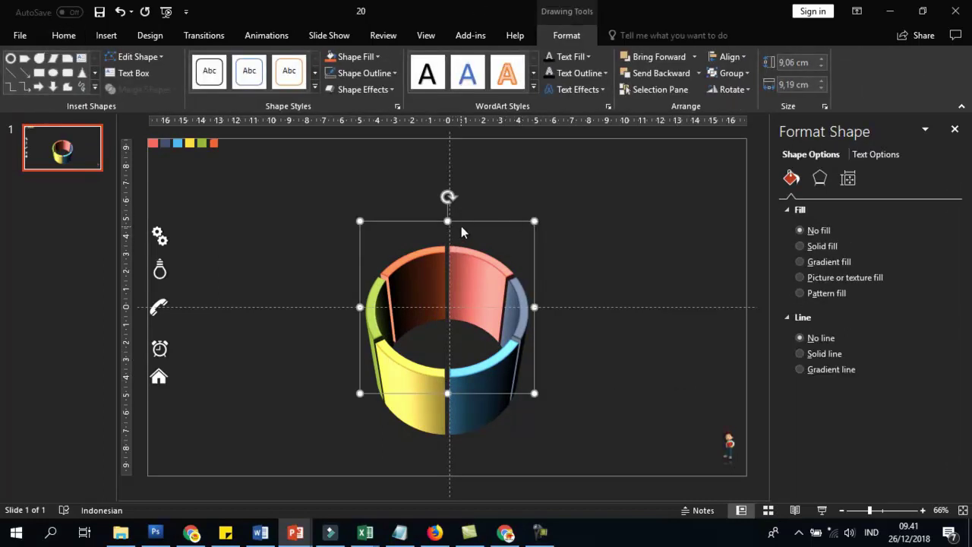
{"action": "left_click_drag", "start_coordinate": [449, 262], "coordinate": [450, 214]}
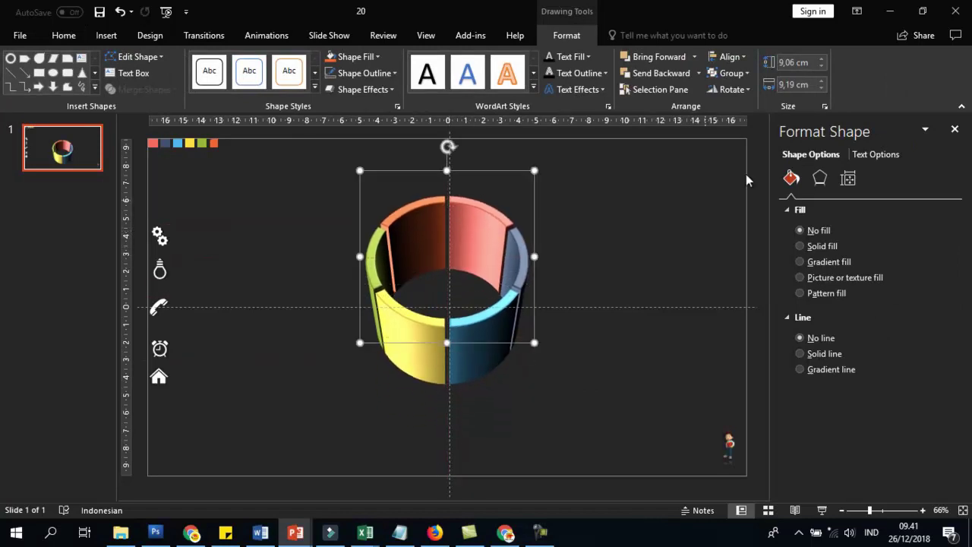
{"action": "left_click", "coordinate": [731, 57]}
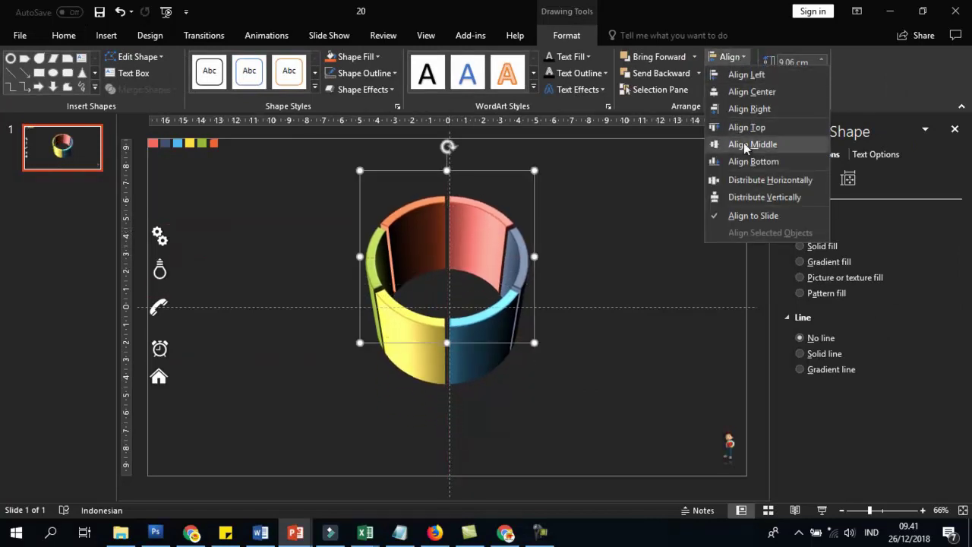
{"action": "left_click", "coordinate": [752, 92]}
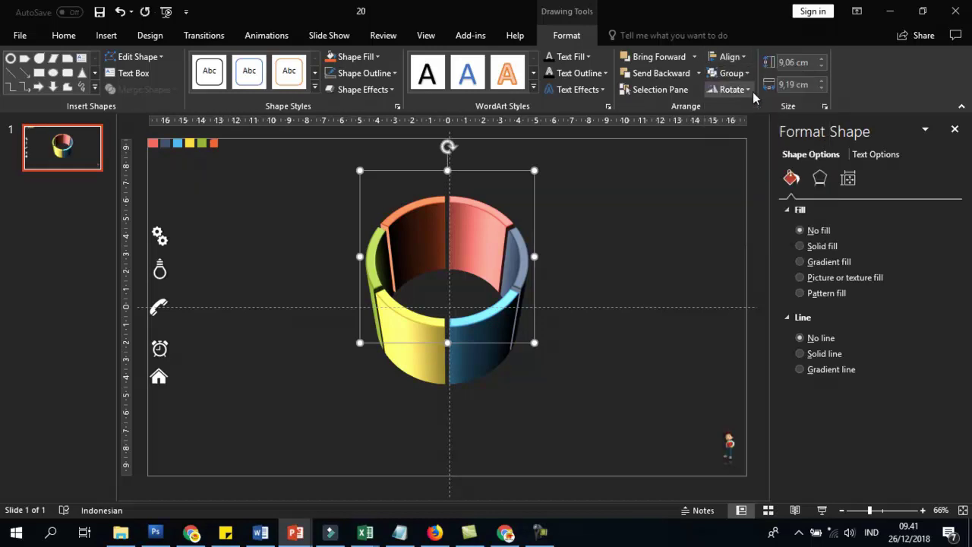
{"action": "left_click", "coordinate": [658, 240]}
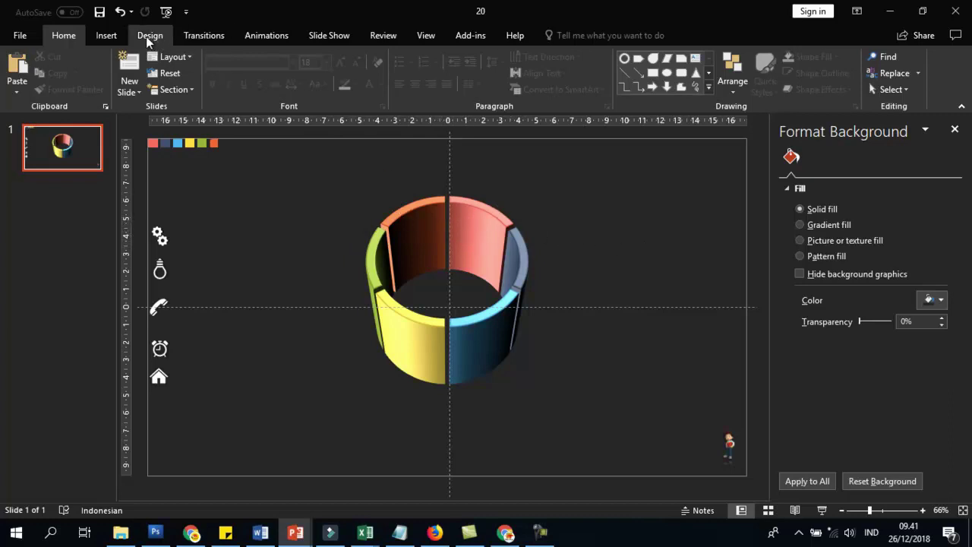
Draw a small oval circle at the ring's upper left and set it to No Outline
{"action": "left_click", "coordinate": [147, 38]}
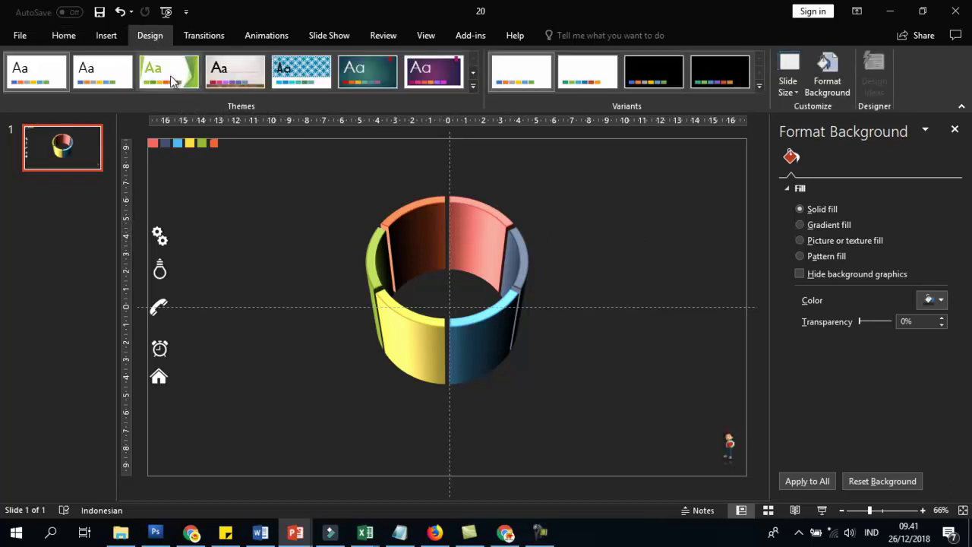
{"action": "left_click", "coordinate": [116, 40]}
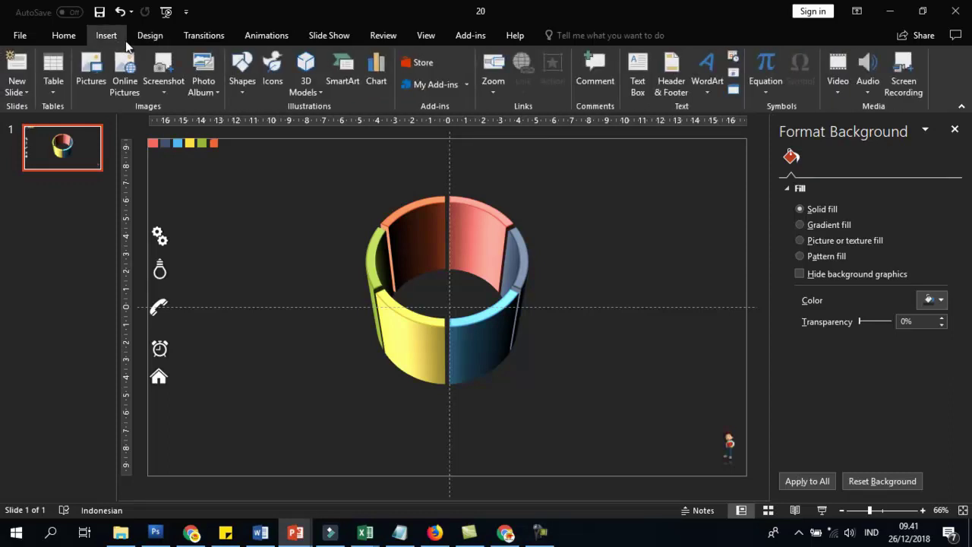
{"action": "left_click", "coordinate": [242, 89]}
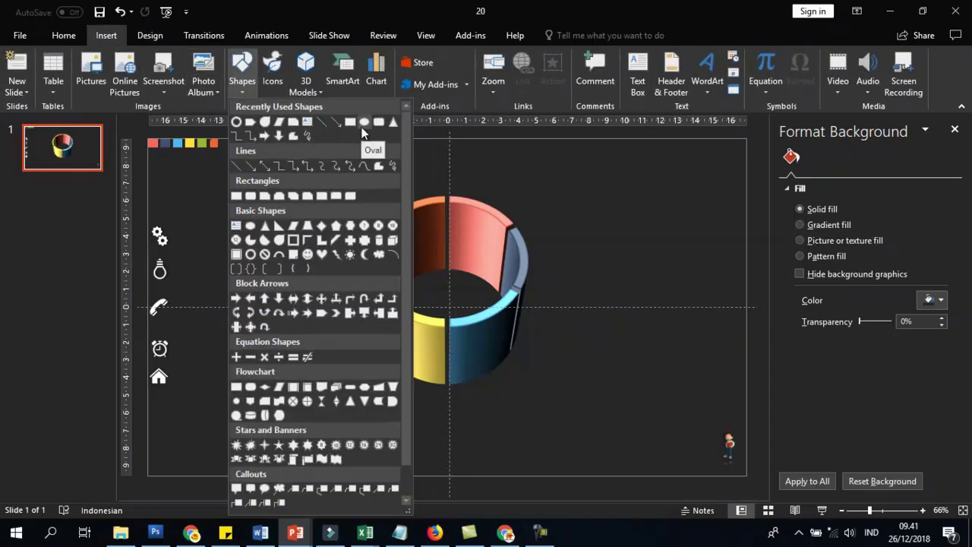
{"action": "left_click", "coordinate": [361, 123]}
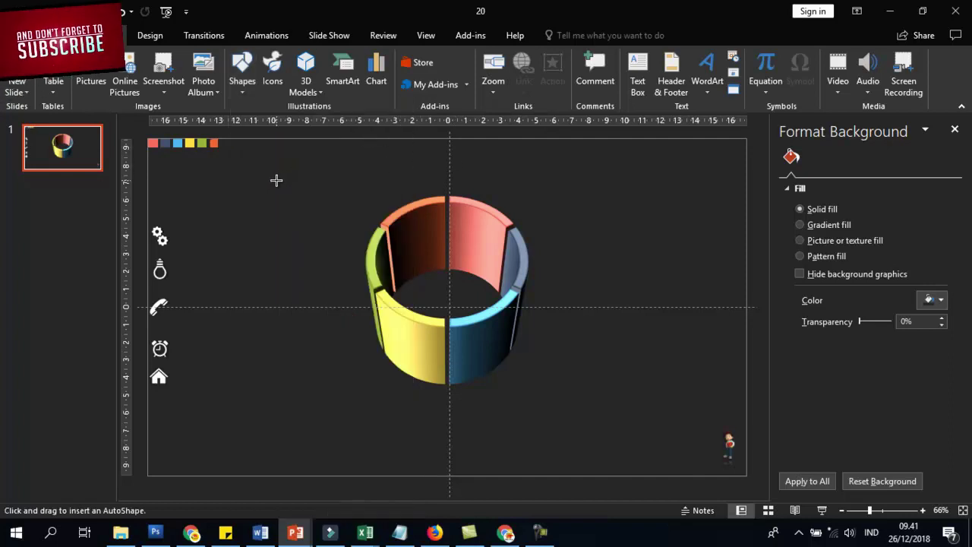
{"action": "left_click_drag", "start_coordinate": [275, 180], "coordinate": [298, 205]}
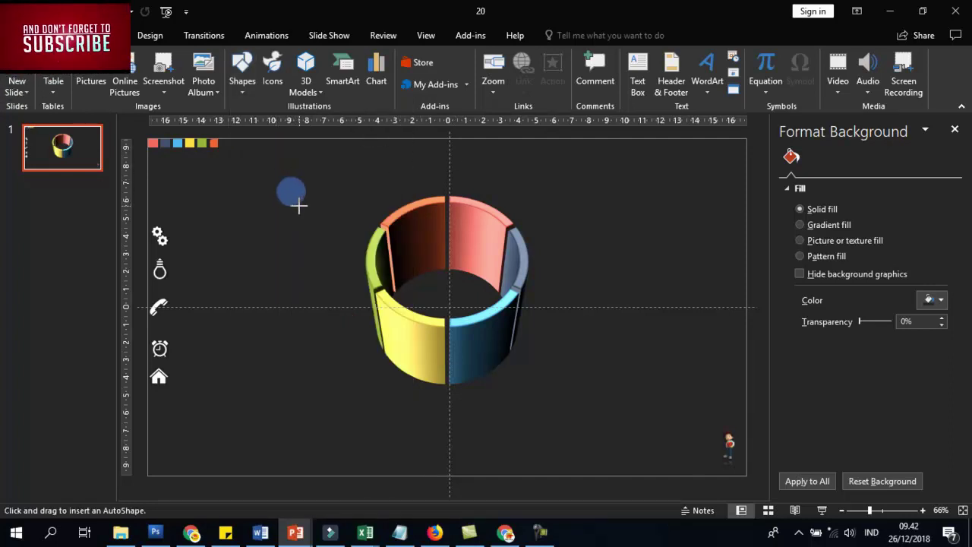
{"action": "mouse_move", "coordinate": [289, 192]}
{"action": "left_mouse_down"}
{"action": "mouse_move", "coordinate": [281, 214]}
{"action": "mouse_move", "coordinate": [277, 203]}
{"action": "left_mouse_up"}
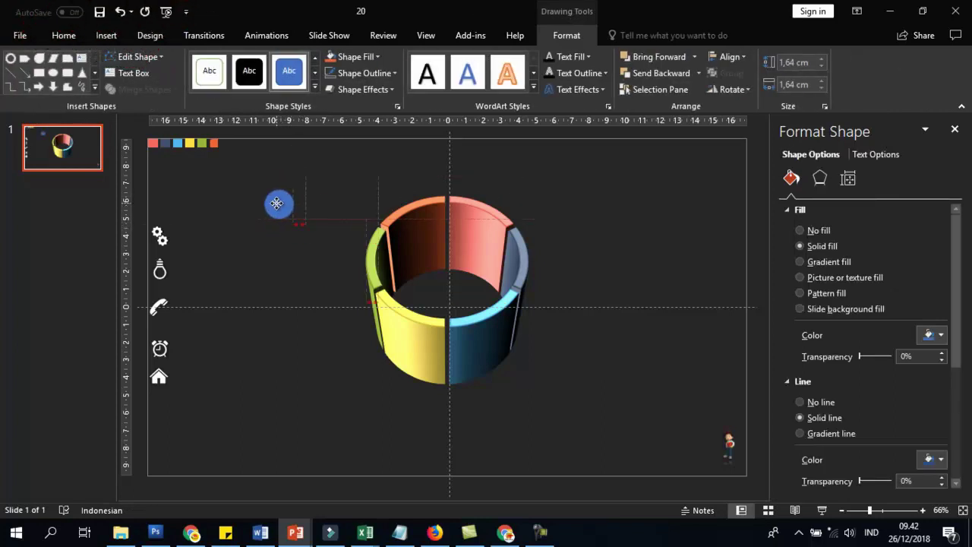
{"action": "left_click_drag", "start_coordinate": [277, 203], "coordinate": [269, 203]}
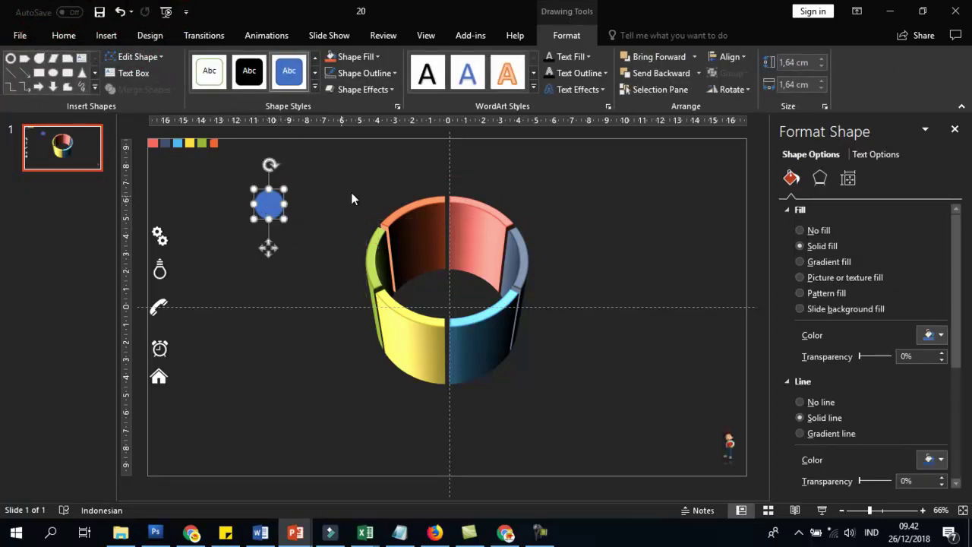
{"action": "left_click", "coordinate": [332, 177]}
{"action": "left_click", "coordinate": [269, 204]}
{"action": "left_click", "coordinate": [347, 73]}
{"action": "left_click", "coordinate": [363, 226]}
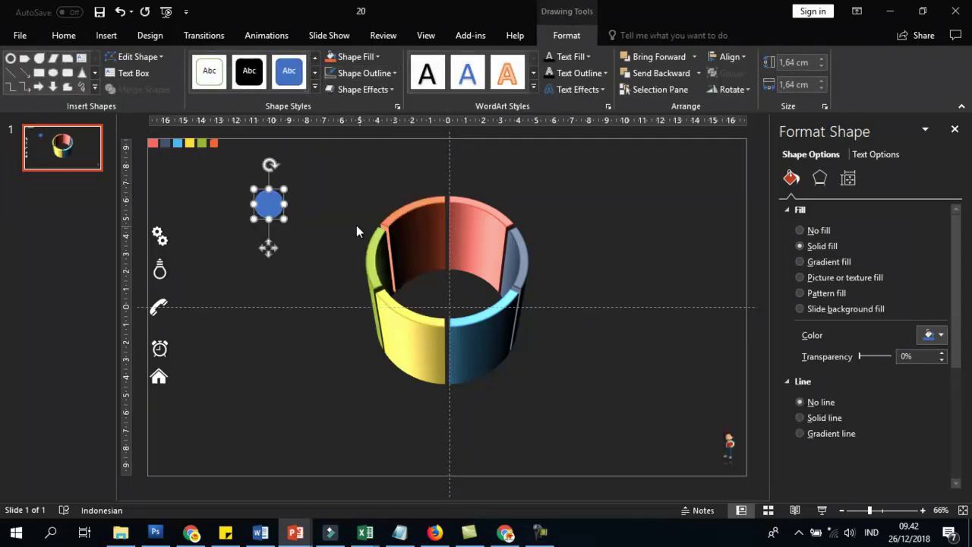
Draw a short horizontal line to the right of the blue circle
{"action": "left_click", "coordinate": [107, 36]}
{"action": "left_click", "coordinate": [250, 94]}
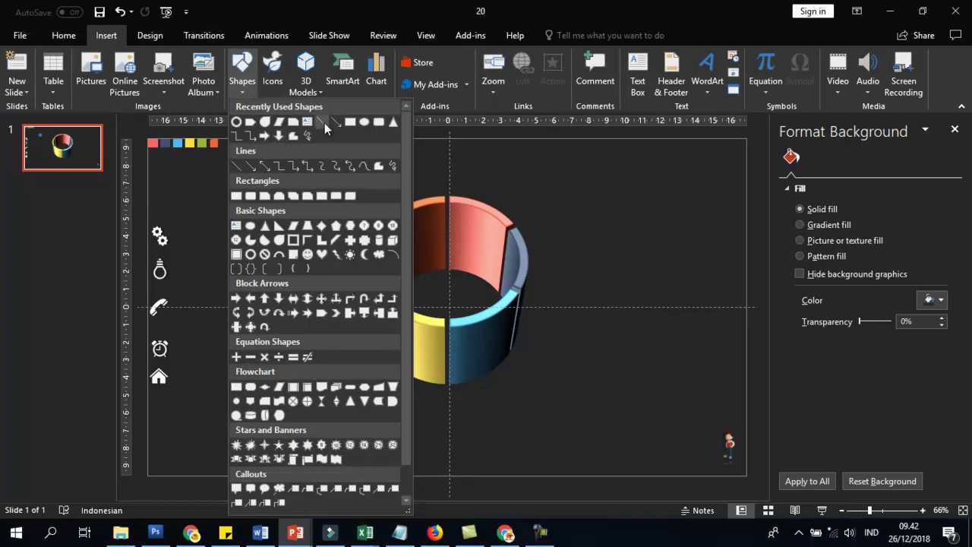
{"action": "left_click", "coordinate": [321, 122]}
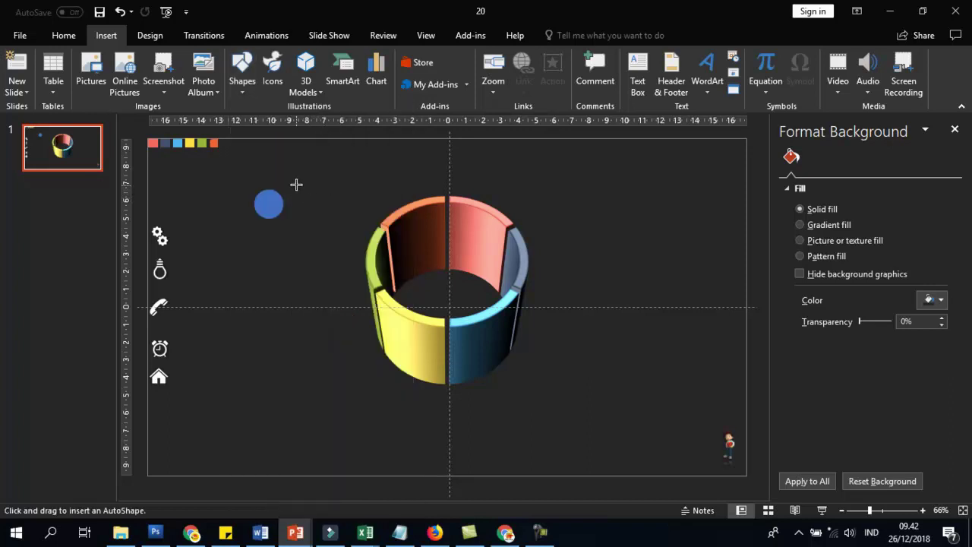
{"action": "left_click_drag", "start_coordinate": [335, 184], "coordinate": [373, 177]}
{"action": "left_click_drag", "start_coordinate": [357, 176], "coordinate": [358, 177]}
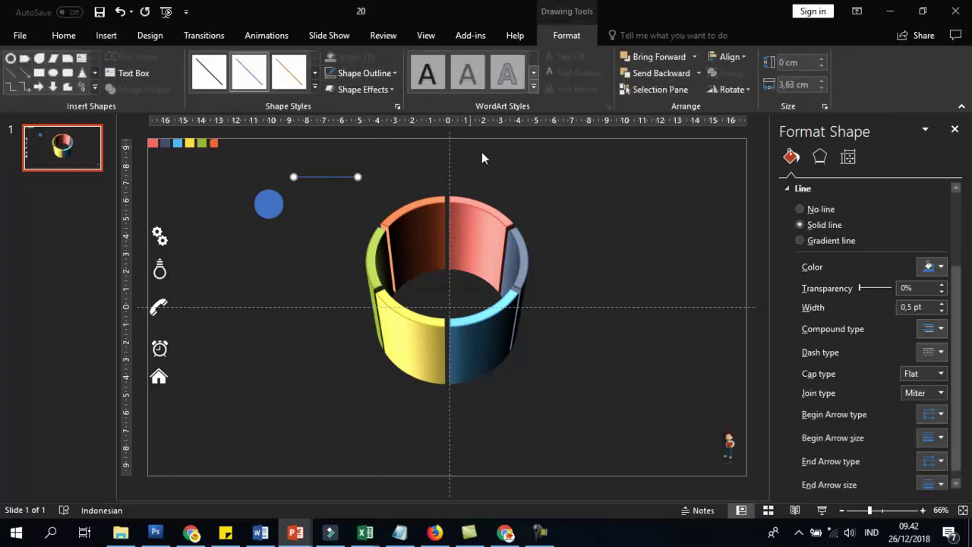
Give the line an Oval end arrow so it finishes in a round dot
{"action": "left_click", "coordinate": [364, 78]}
{"action": "mouse_move", "coordinate": [399, 285]}
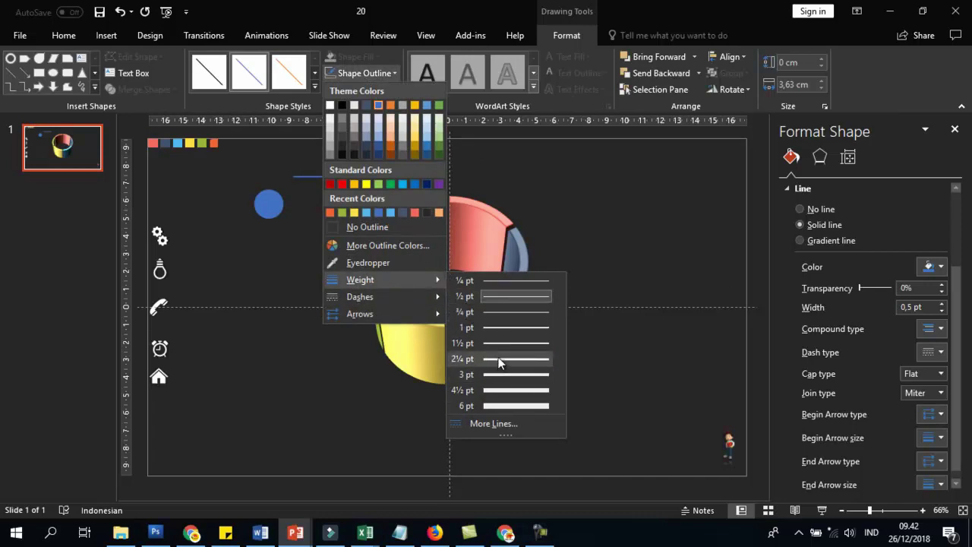
{"action": "key", "text": "Escape"}
{"action": "key", "text": "Escape"}
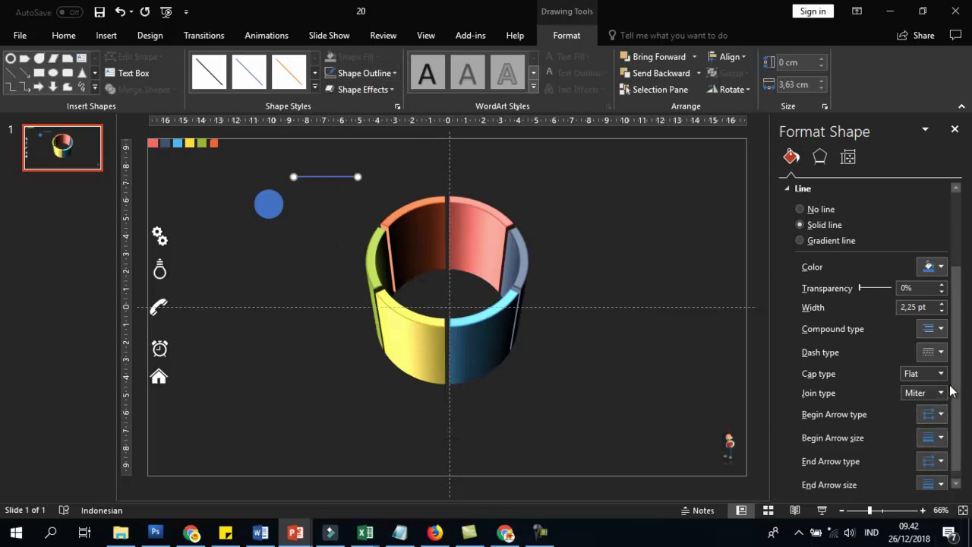
{"action": "scroll", "coordinate": [959, 422], "scroll_direction": "down", "scroll_amount": 1}
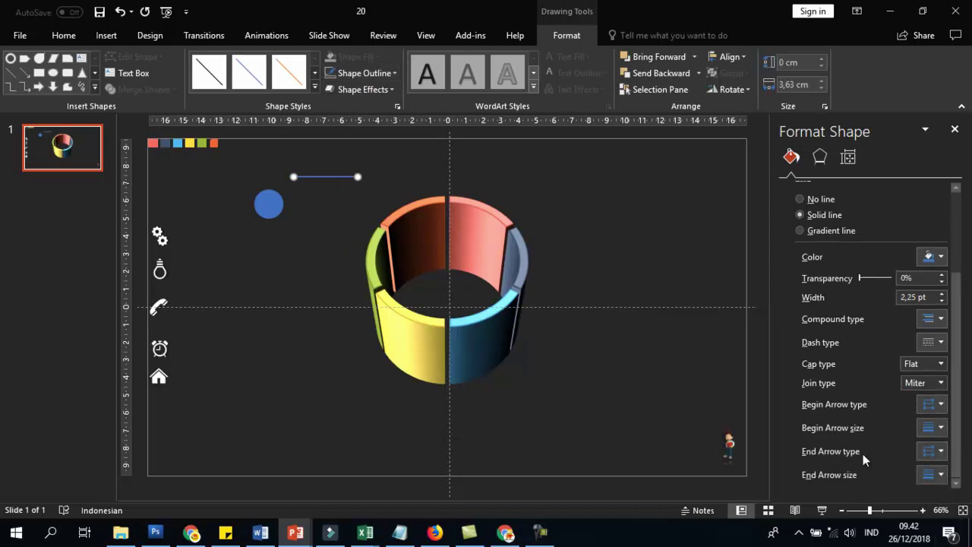
{"action": "left_click", "coordinate": [945, 452]}
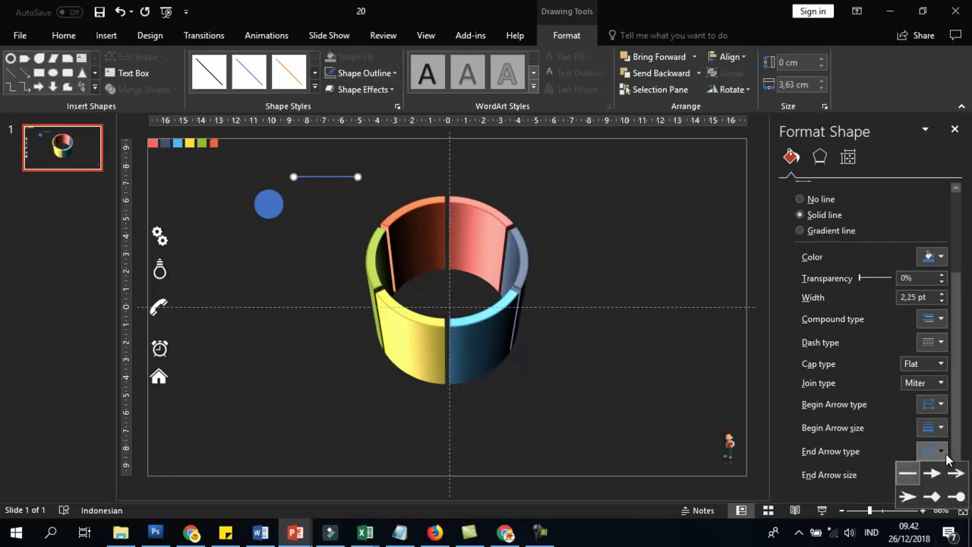
{"action": "left_click", "coordinate": [957, 496]}
{"action": "left_click", "coordinate": [584, 240]}
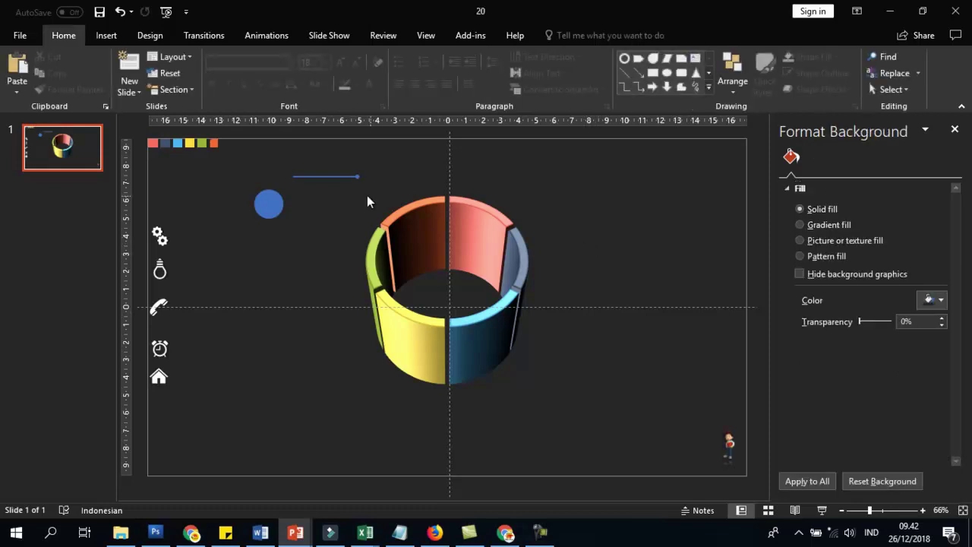
{"action": "left_click", "coordinate": [332, 177]}
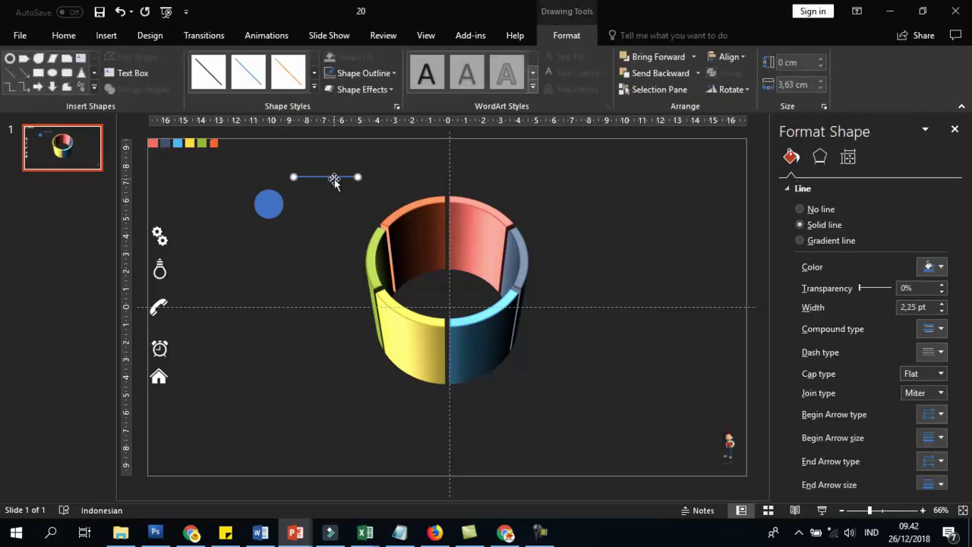
{"action": "scroll", "coordinate": [957, 445], "scroll_direction": "down", "scroll_amount": 1}
{"action": "left_click", "coordinate": [945, 453]}
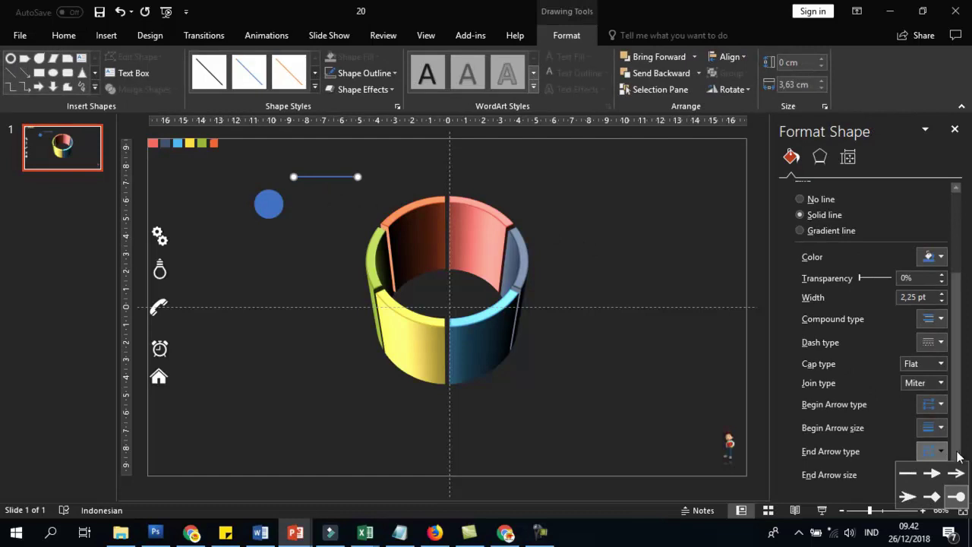
{"action": "left_click", "coordinate": [959, 456]}
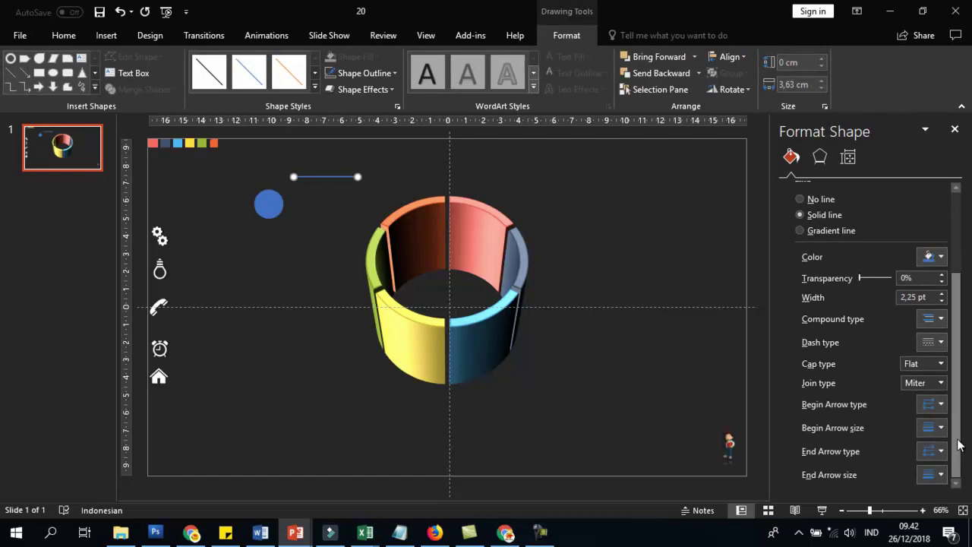
Set the line's outline weight to 3 pt
{"action": "left_click", "coordinate": [376, 90]}
{"action": "left_click", "coordinate": [364, 73]}
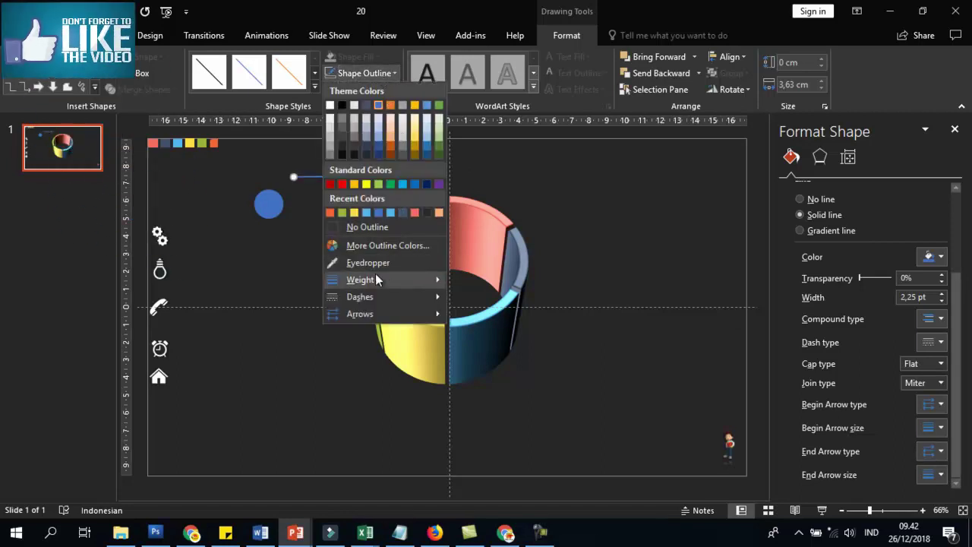
{"action": "left_click", "coordinate": [490, 376]}
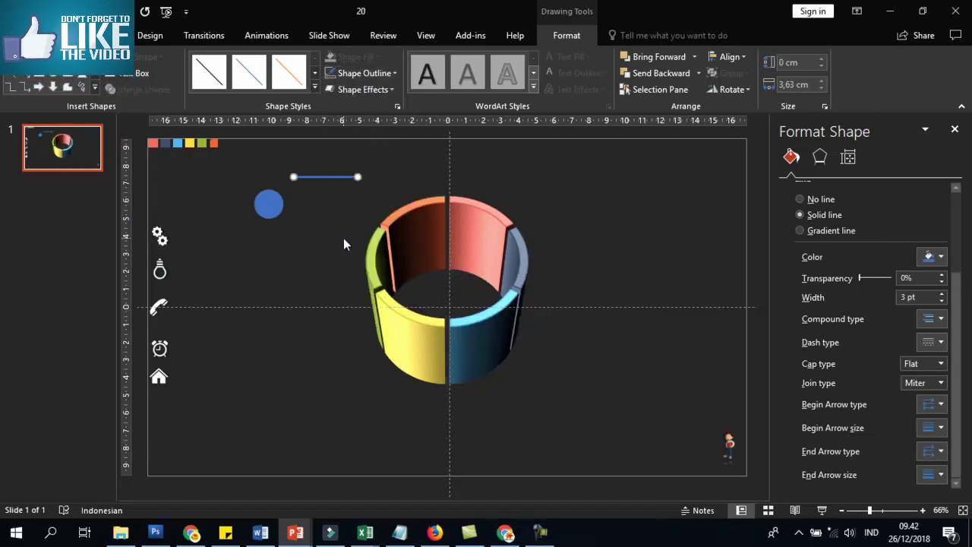
{"action": "left_click", "coordinate": [344, 243]}
Group the circle with its line and drag the group against the ring's upper-left rim
{"action": "left_click_drag", "start_coordinate": [328, 176], "coordinate": [318, 203]}
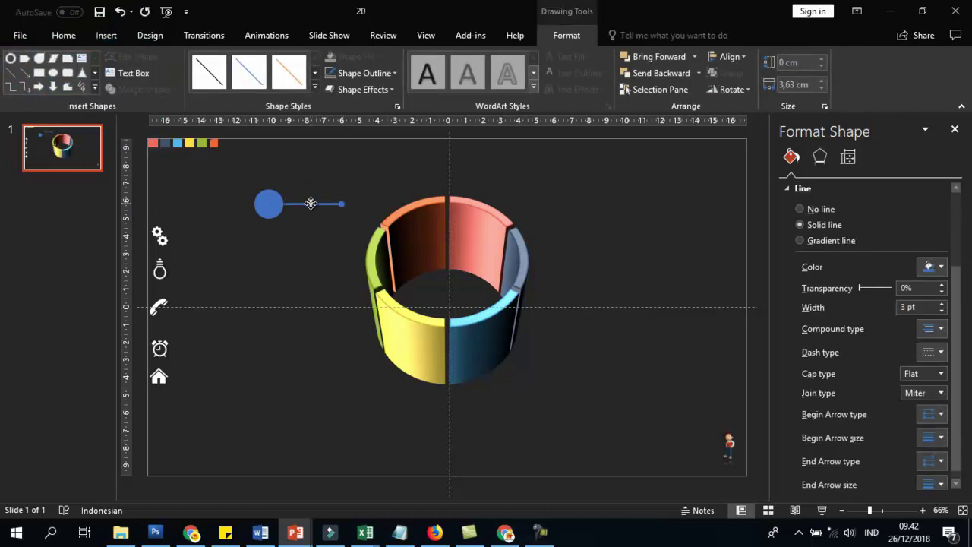
{"action": "left_click", "coordinate": [321, 230]}
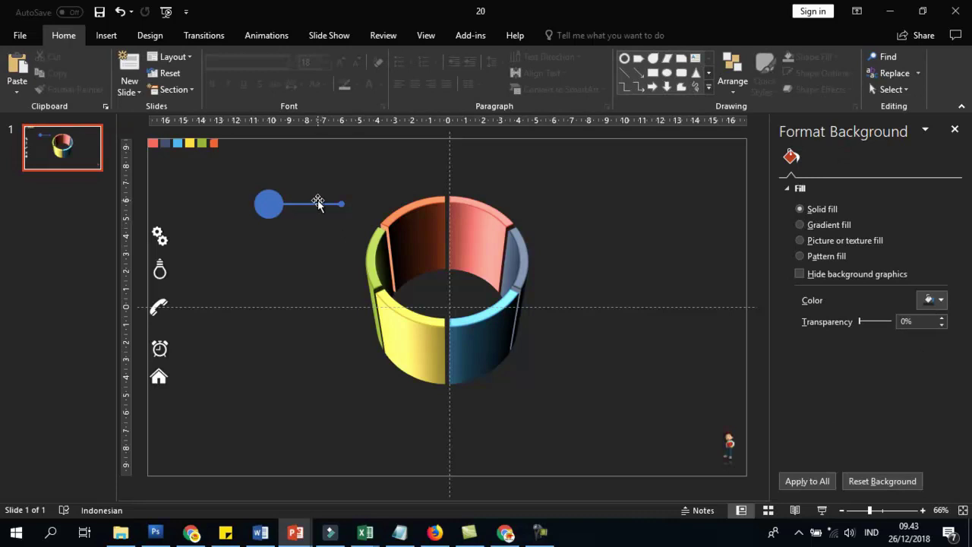
{"action": "left_click", "coordinate": [319, 203]}
{"action": "left_click", "coordinate": [278, 203]}
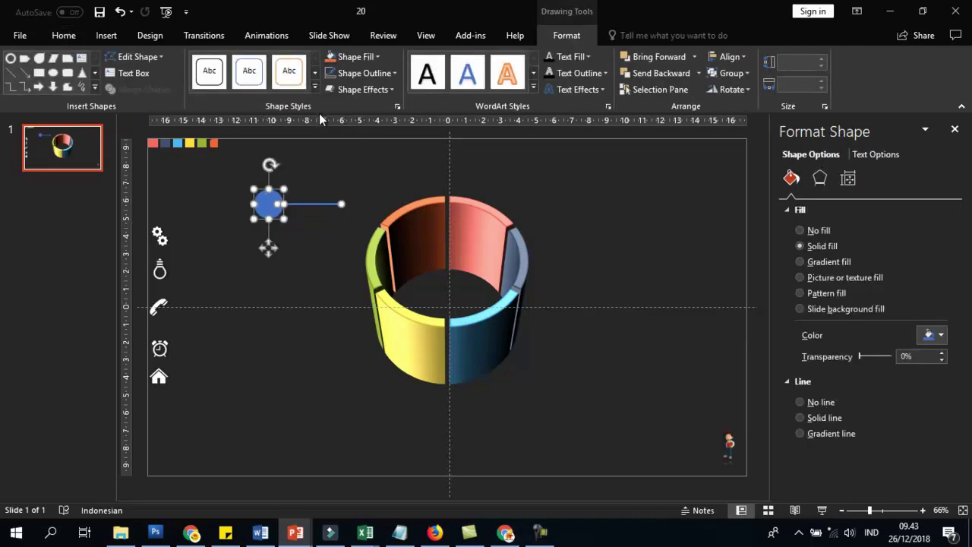
{"action": "key", "text": "ctrl+g"}
{"action": "mouse_move", "coordinate": [319, 208]}
{"action": "left_mouse_down"}
{"action": "mouse_move", "coordinate": [354, 213]}
{"action": "mouse_move", "coordinate": [346, 216]}
{"action": "left_mouse_up"}
Set the callout line's outline weight to 2¼ pt
{"action": "left_click", "coordinate": [351, 213]}
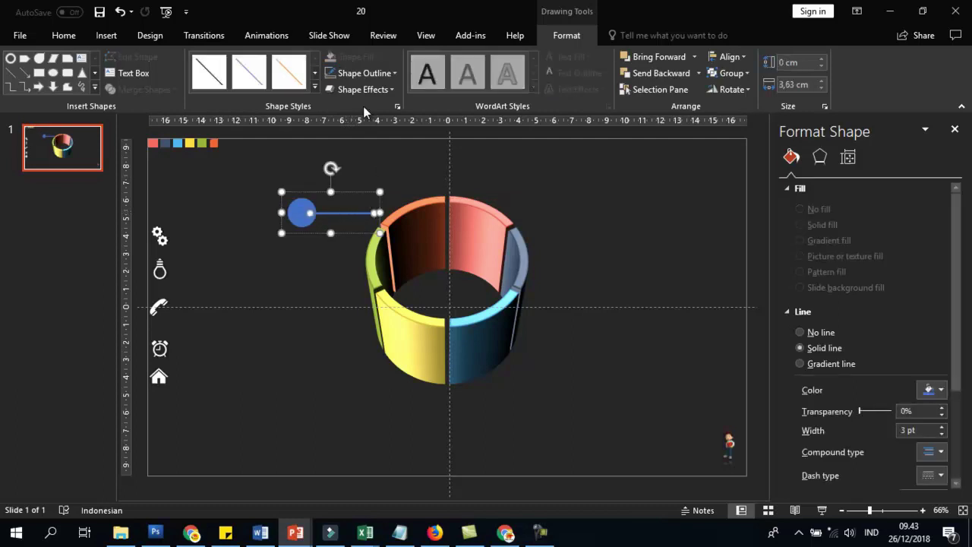
{"action": "left_click", "coordinate": [363, 73]}
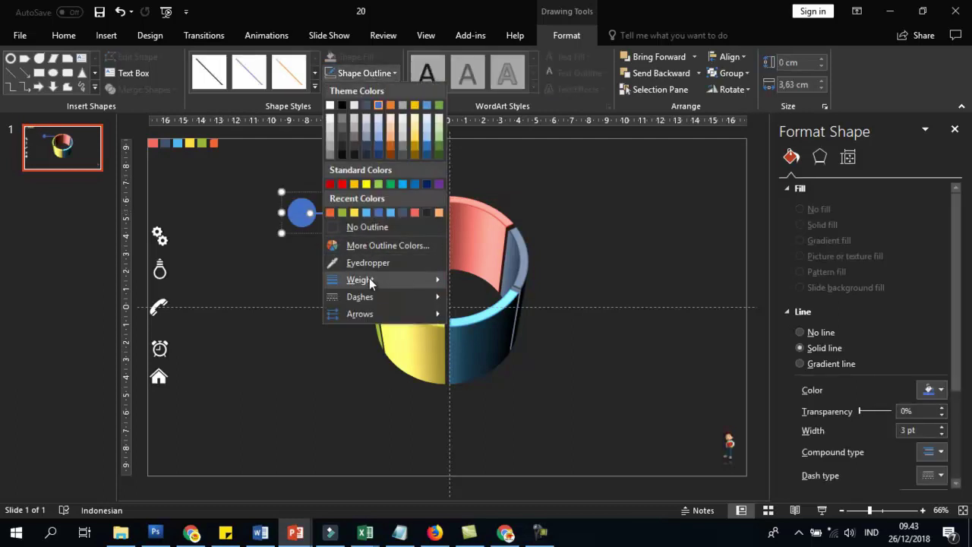
{"action": "mouse_move", "coordinate": [369, 280]}
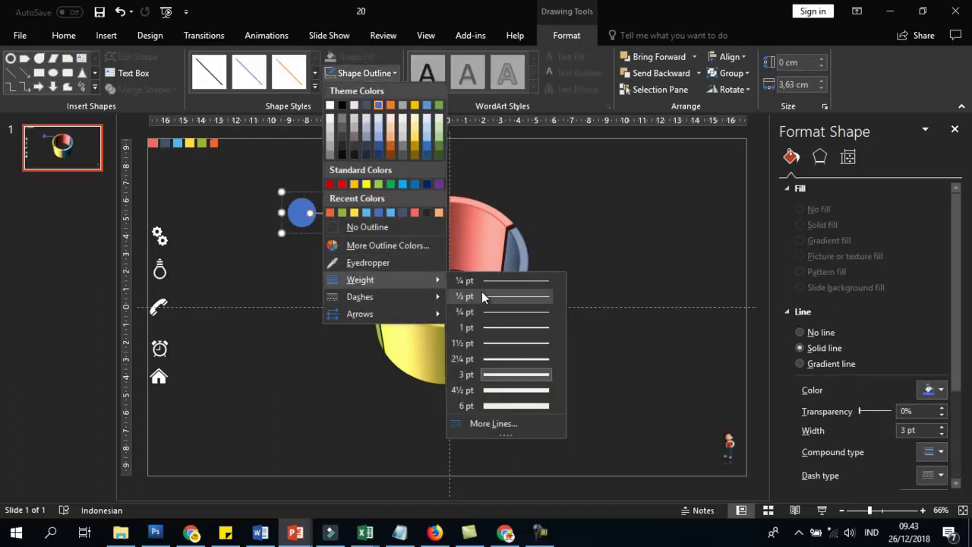
{"action": "left_click", "coordinate": [498, 356]}
{"action": "left_click", "coordinate": [356, 205]}
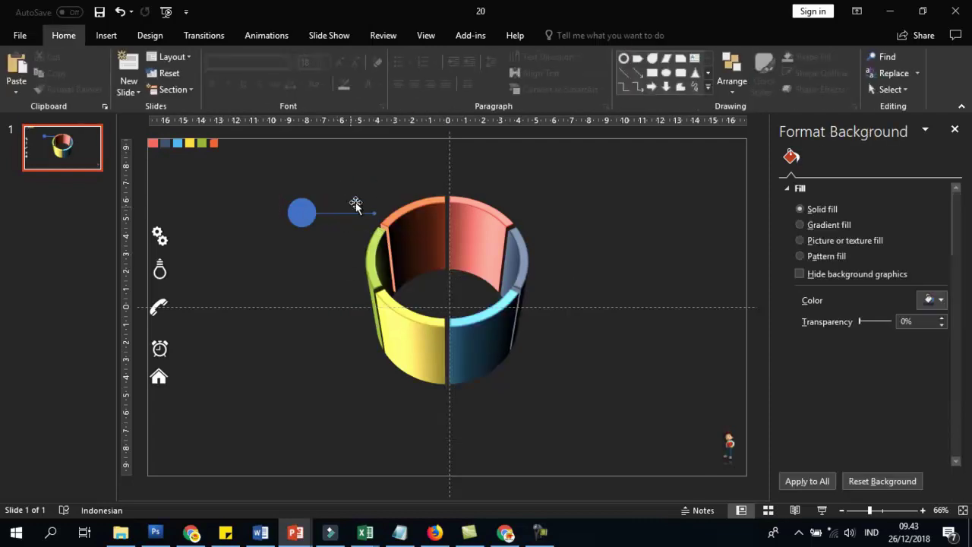
Drag a copy of the circle-and-line callout to a new spot on the slide
{"action": "left_click", "coordinate": [312, 211]}
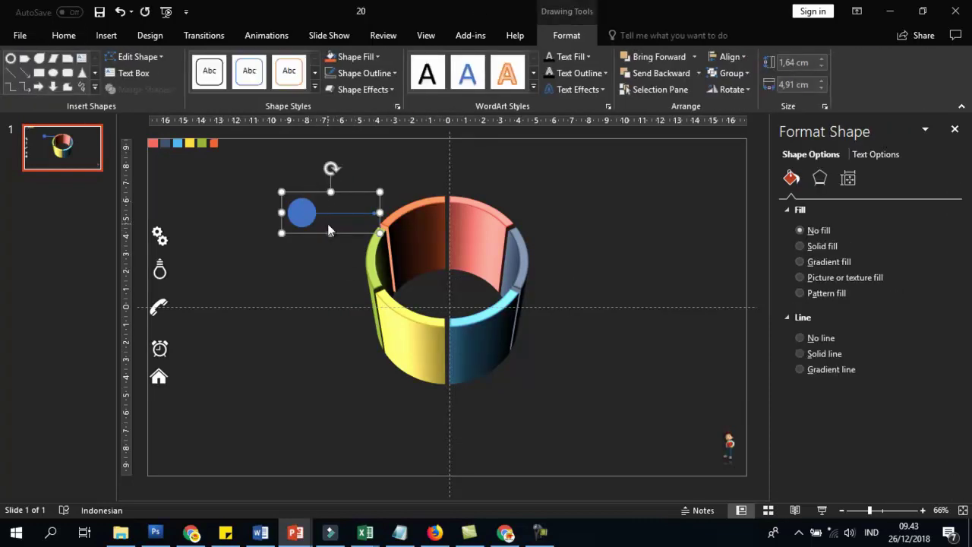
{"action": "left_click", "coordinate": [362, 169]}
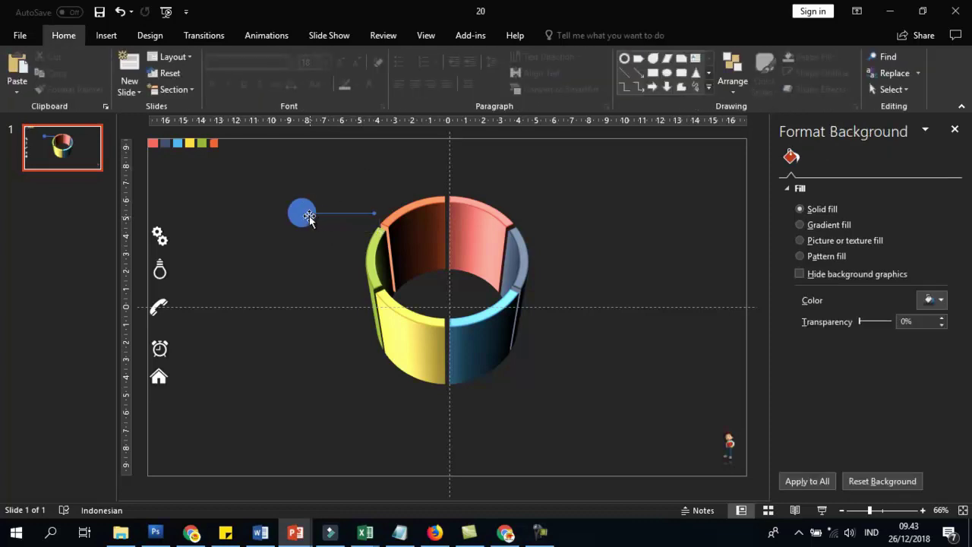
{"action": "left_click", "coordinate": [309, 218]}
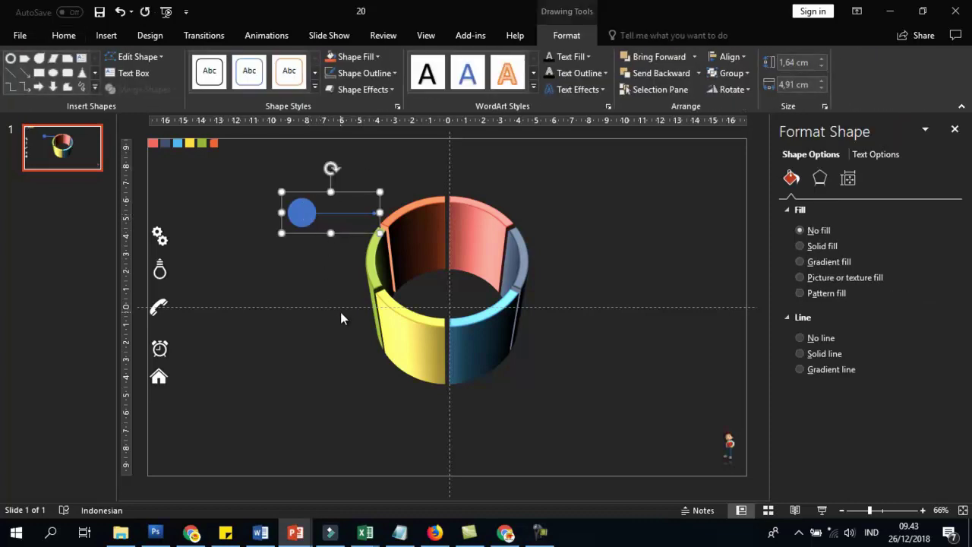
{"action": "mouse_move", "coordinate": [313, 212]}
{"action": "left_mouse_down", "text": "ctrl"}
{"action": "mouse_move", "coordinate": [298, 263]}
{"action": "mouse_move", "coordinate": [287, 262]}
{"action": "mouse_move", "coordinate": [330, 324]}
{"action": "mouse_move", "coordinate": [336, 307]}
{"action": "mouse_move", "coordinate": [546, 218]}
{"action": "left_mouse_up", "text": "ctrl"}
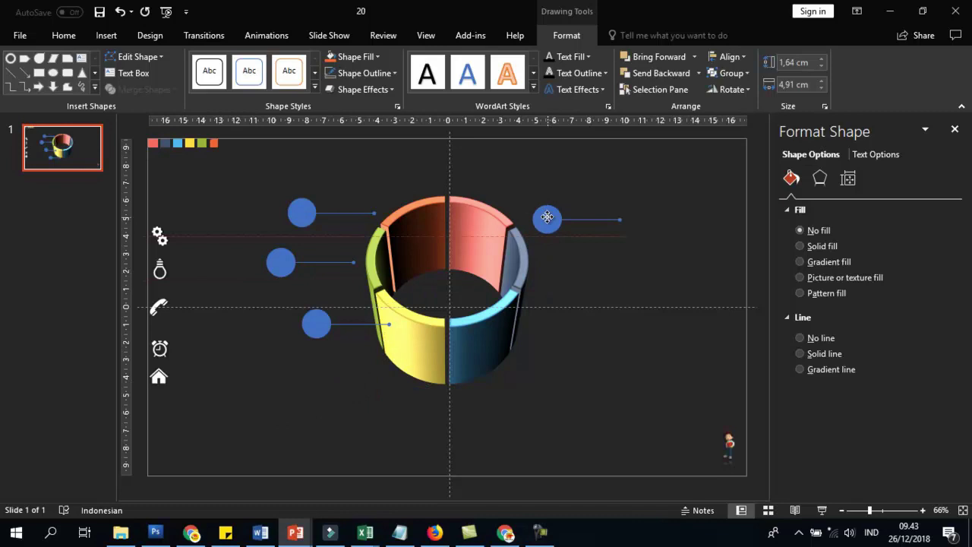
Flip the copied callout horizontally and place it beside the ring's right side
{"action": "left_click", "coordinate": [732, 89]}
{"action": "left_click", "coordinate": [752, 157]}
{"action": "mouse_move", "coordinate": [605, 219]}
{"action": "left_mouse_down"}
{"action": "mouse_move", "coordinate": [584, 210]}
{"action": "mouse_move", "coordinate": [603, 270]}
{"action": "mouse_move", "coordinate": [563, 332]}
{"action": "left_mouse_up"}
{"action": "left_click", "coordinate": [676, 228]}
{"action": "left_click", "coordinate": [580, 209]}
Fine-tune the six callouts' positions so their dots meet the ring's rim
{"action": "left_click_drag", "start_coordinate": [322, 325], "coordinate": [331, 346]}
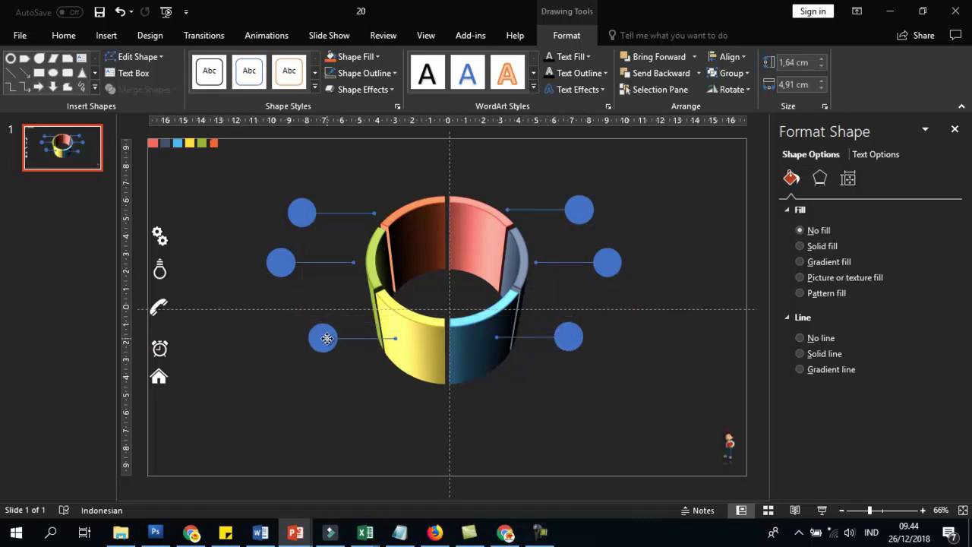
{"action": "left_click_drag", "start_coordinate": [578, 337], "coordinate": [574, 346]}
{"action": "left_click", "coordinate": [397, 178]}
{"action": "left_click", "coordinate": [295, 213]}
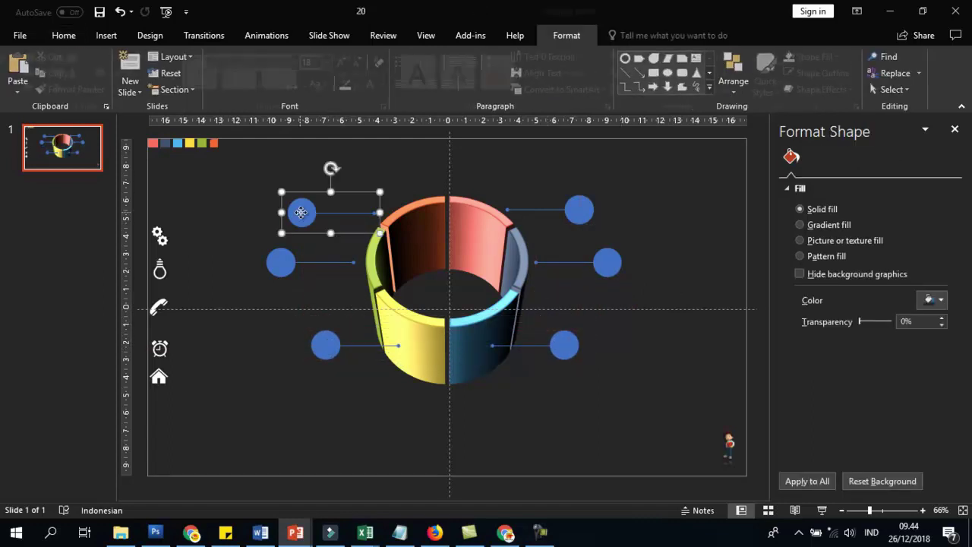
{"action": "left_click_drag", "start_coordinate": [302, 210], "coordinate": [314, 209]}
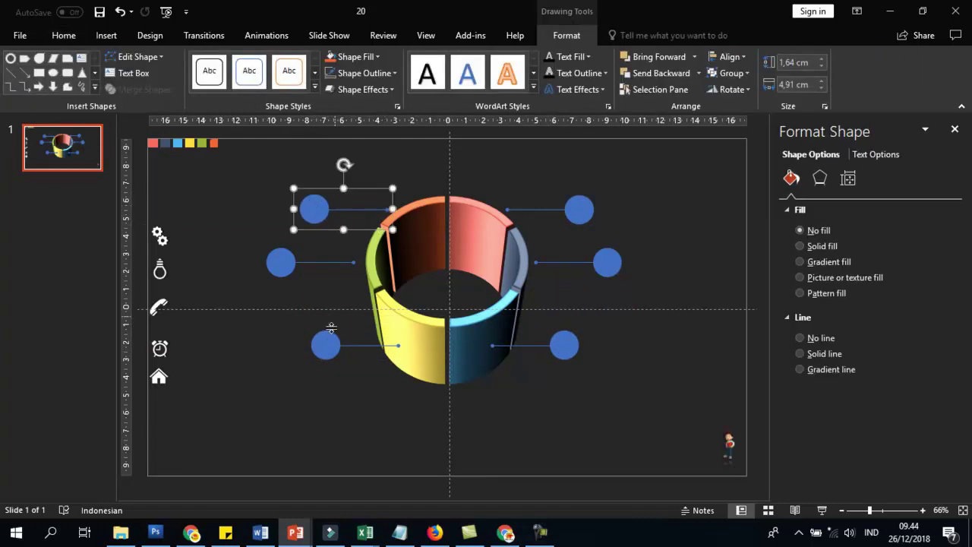
{"action": "left_click_drag", "start_coordinate": [326, 344], "coordinate": [306, 360]}
{"action": "mouse_move", "coordinate": [564, 345]}
{"action": "left_mouse_down"}
{"action": "mouse_move", "coordinate": [596, 350]}
{"action": "mouse_move", "coordinate": [581, 368]}
{"action": "left_mouse_up"}
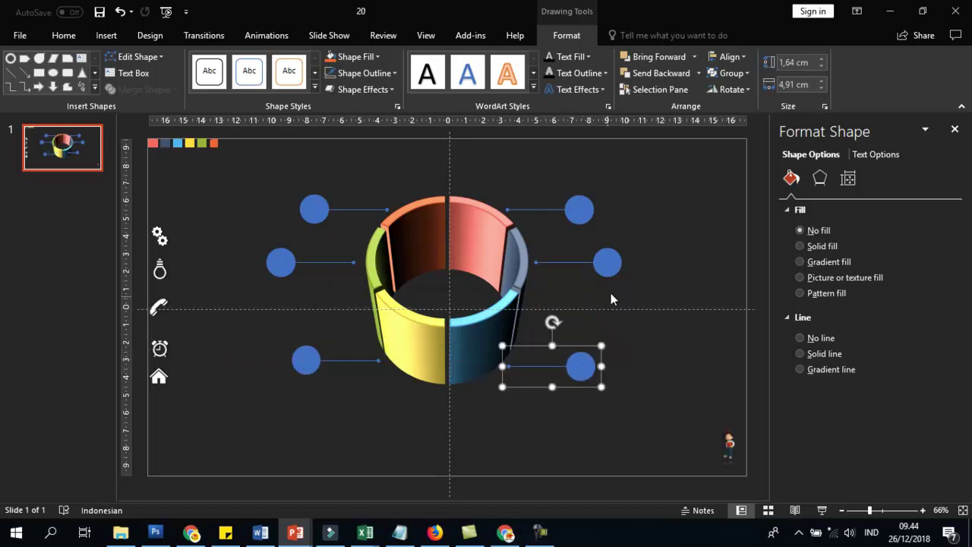
{"action": "left_click", "coordinate": [650, 257]}
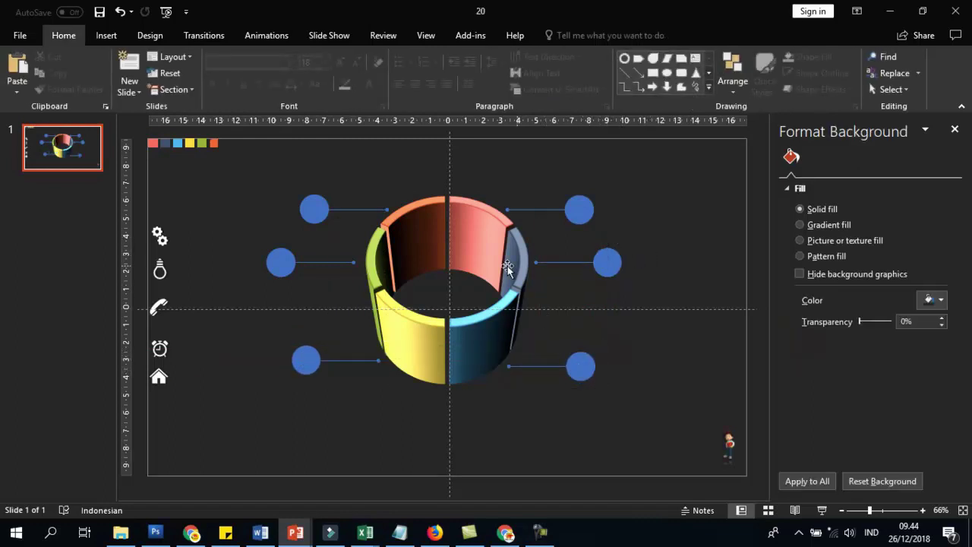
{"action": "left_click_drag", "start_coordinate": [599, 262], "coordinate": [593, 274]}
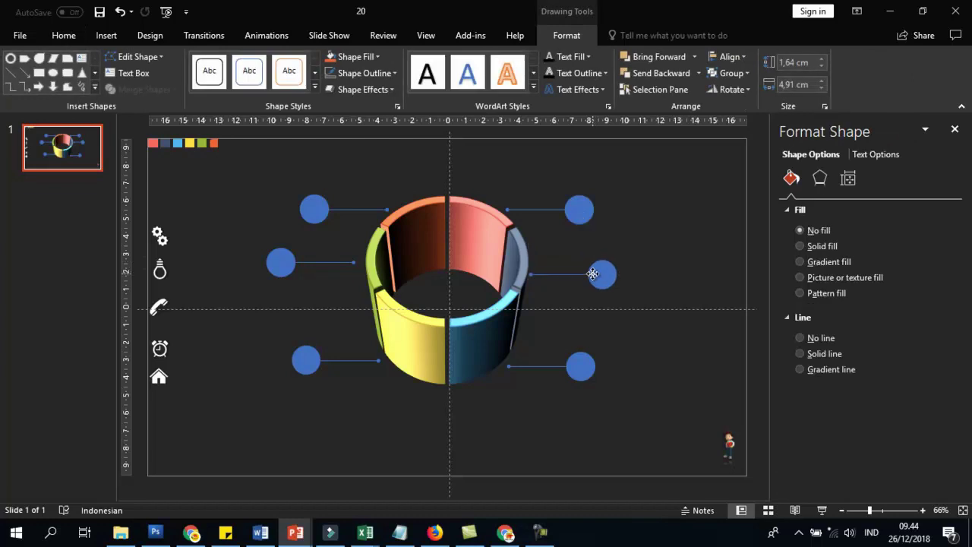
{"action": "left_click", "coordinate": [714, 259]}
Eyedropper the coral red swatch onto the top-left callout's circle fill and line
{"action": "left_click", "coordinate": [315, 209]}
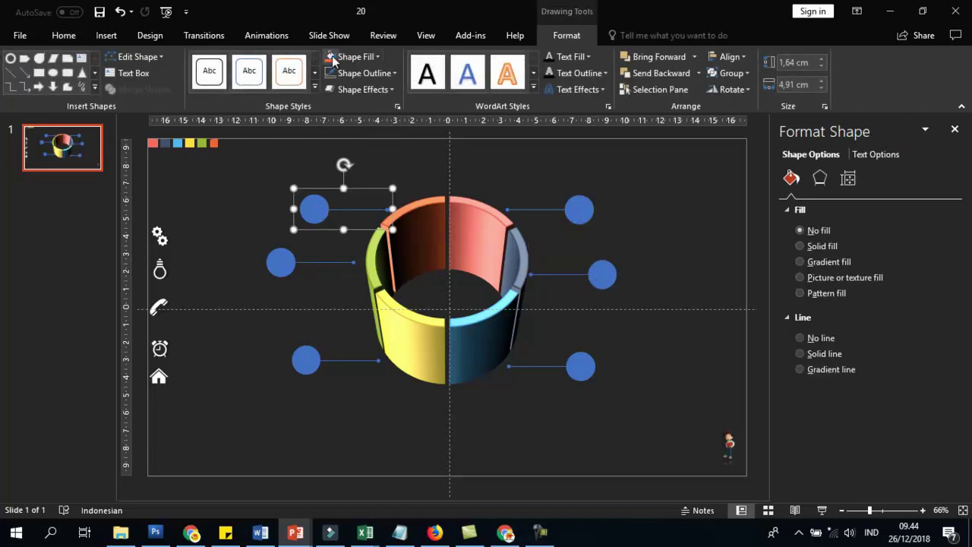
{"action": "left_click", "coordinate": [353, 58]}
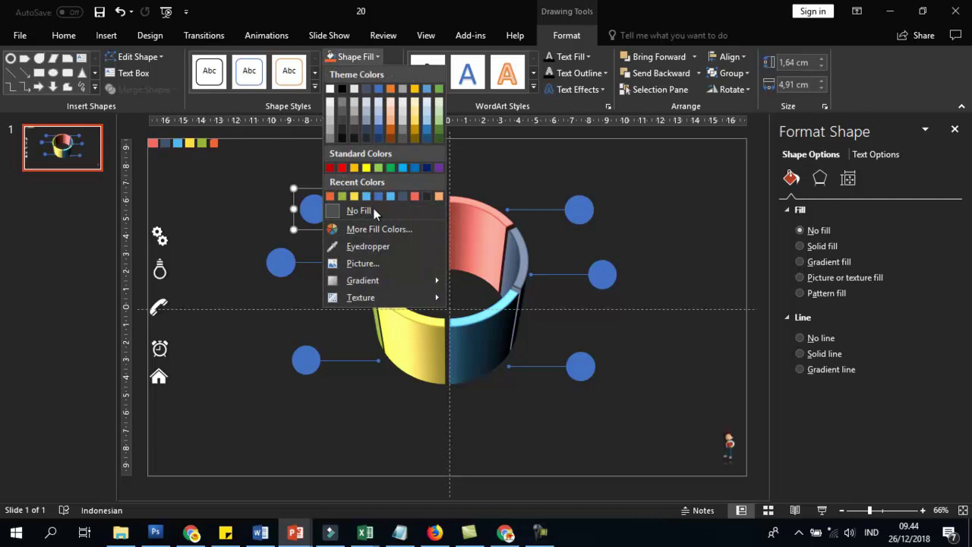
{"action": "left_click", "coordinate": [429, 246]}
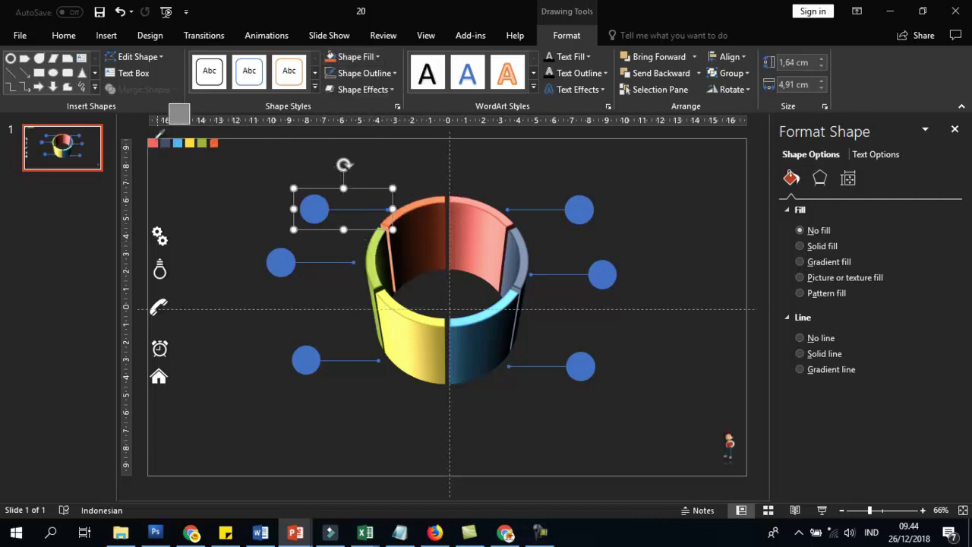
{"action": "left_click", "coordinate": [154, 143]}
{"action": "left_click", "coordinate": [374, 208]}
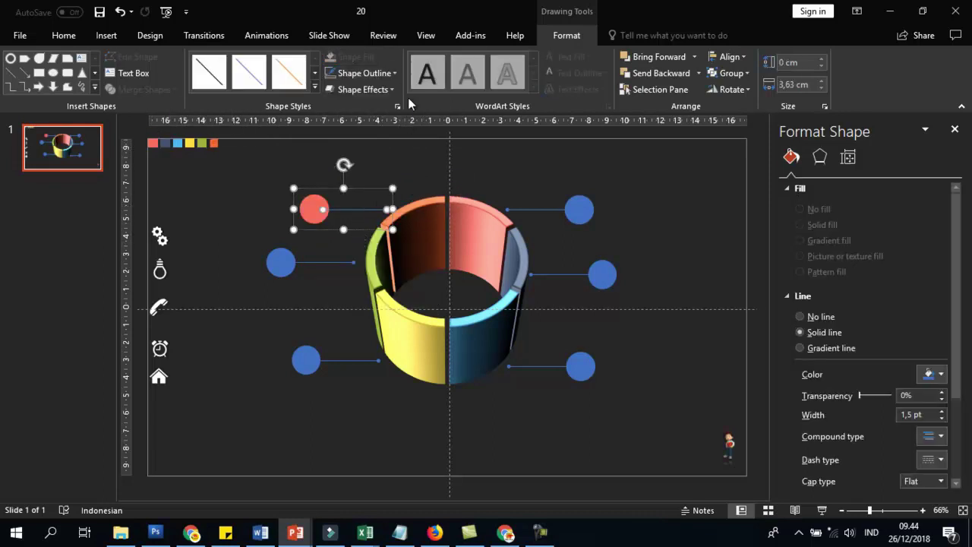
{"action": "left_click", "coordinate": [369, 72]}
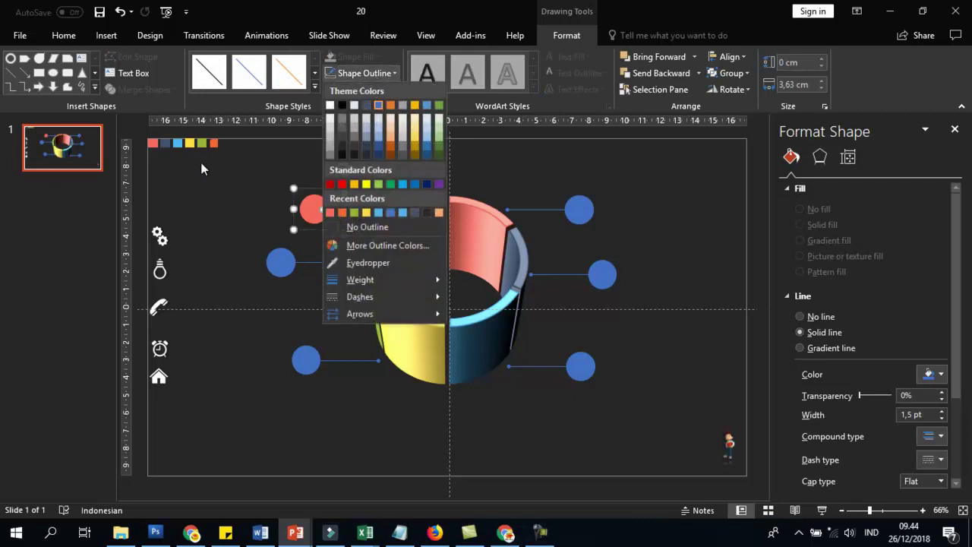
{"action": "left_click", "coordinate": [370, 263]}
{"action": "left_click", "coordinate": [154, 143]}
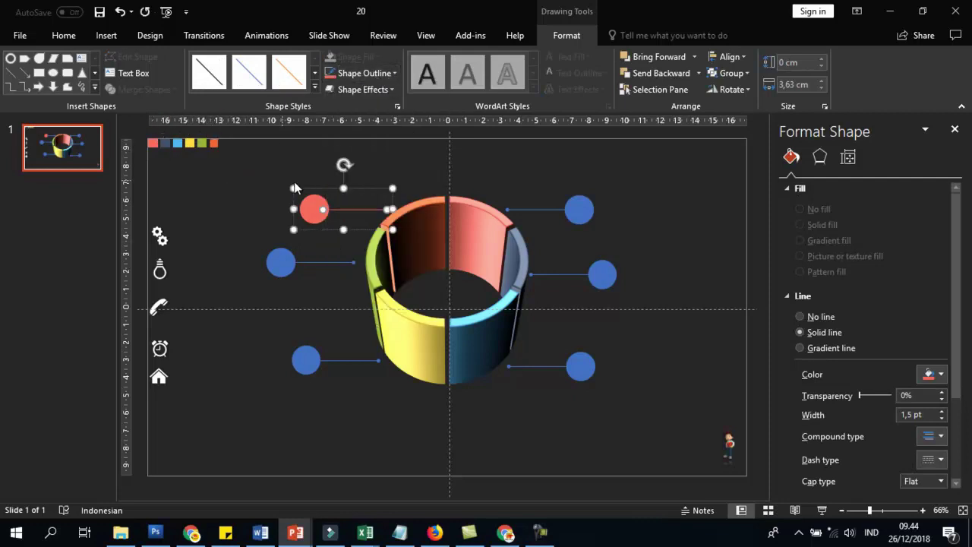
{"action": "left_click", "coordinate": [388, 168]}
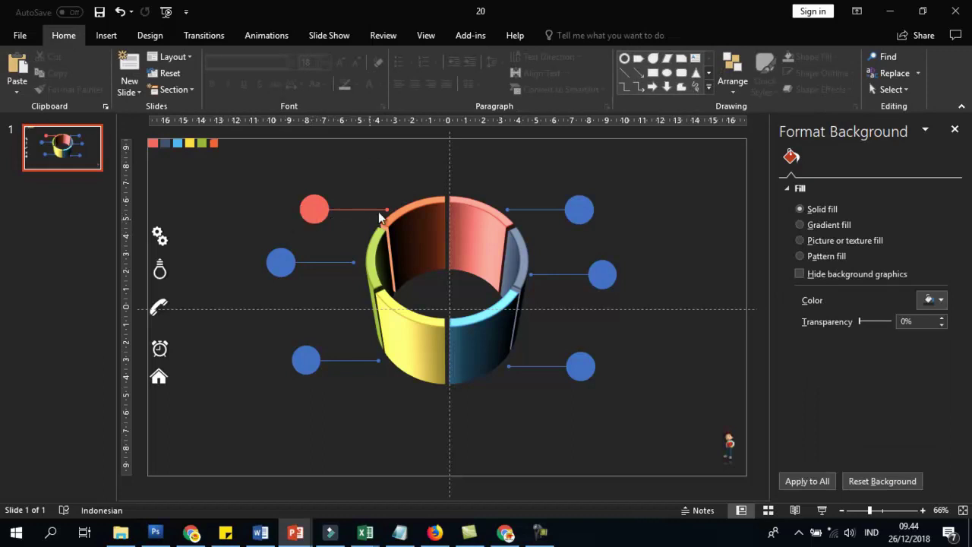
Make the middle-left callout's circle fill and line green
{"action": "left_click", "coordinate": [279, 264]}
{"action": "left_click", "coordinate": [364, 57]}
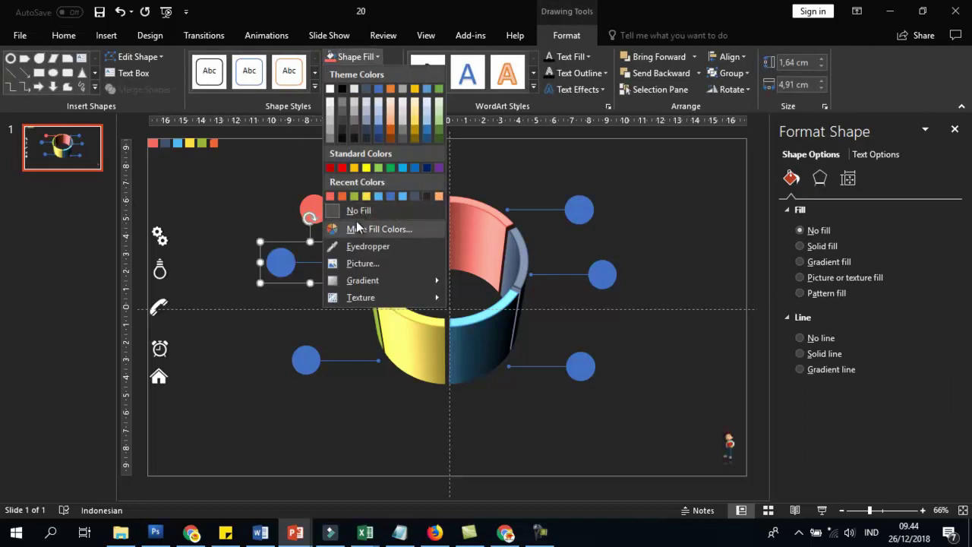
{"action": "left_click", "coordinate": [356, 247]}
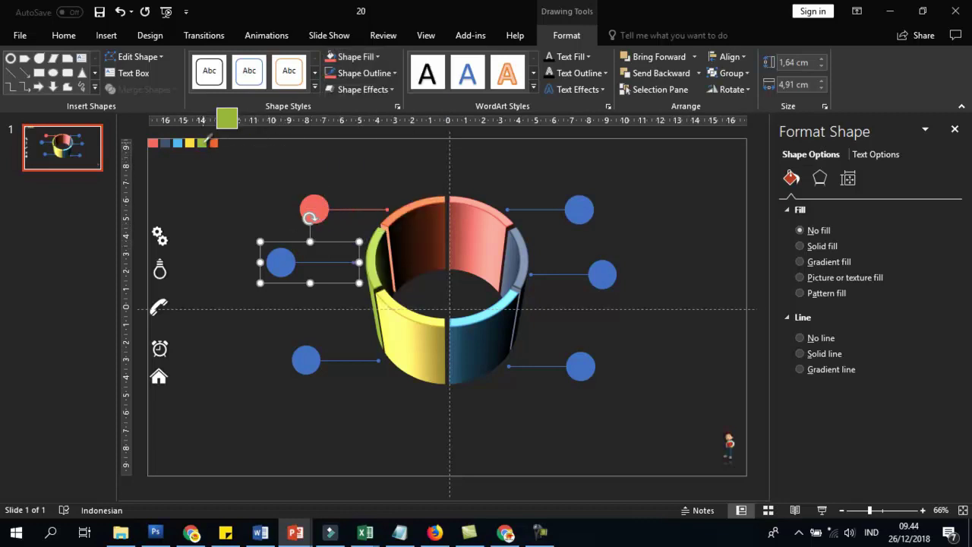
{"action": "left_click", "coordinate": [202, 142]}
{"action": "left_click", "coordinate": [326, 266]}
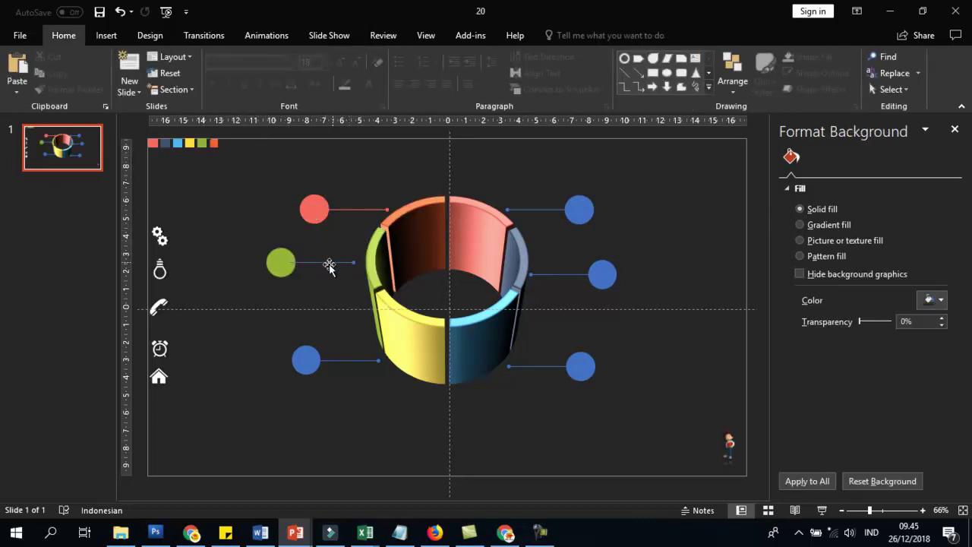
{"action": "left_click", "coordinate": [326, 262]}
{"action": "left_click", "coordinate": [364, 73]}
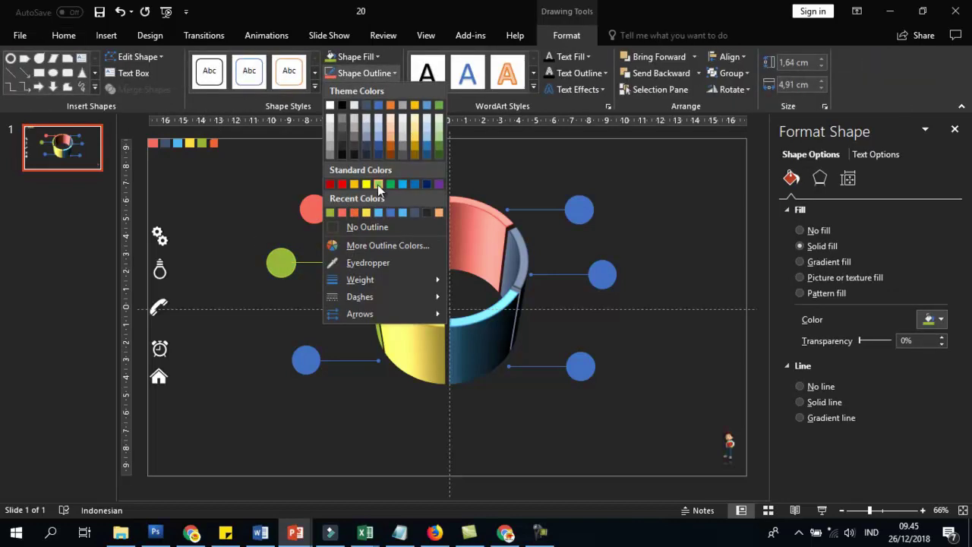
{"action": "left_click", "coordinate": [330, 212]}
{"action": "left_click", "coordinate": [232, 221]}
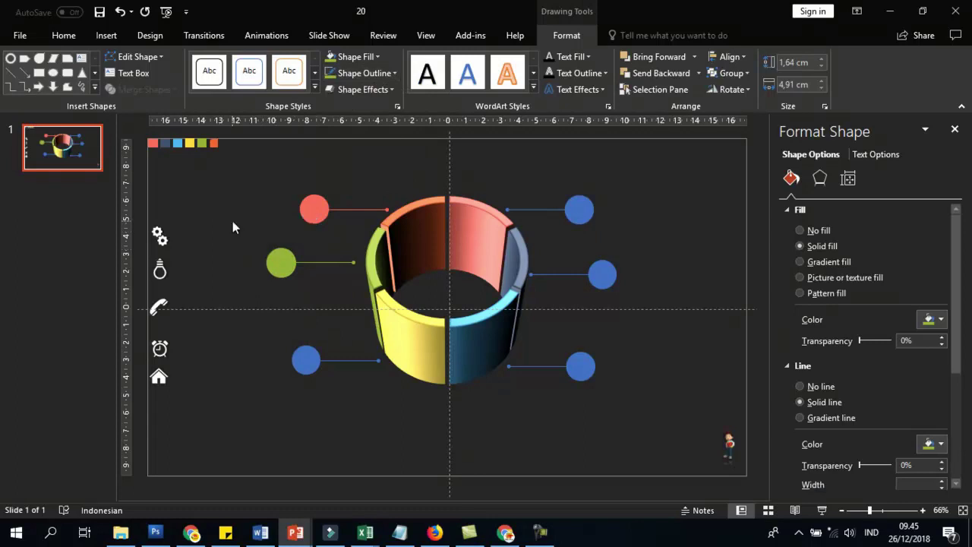
Fill the lower-left callout circle and its connector line yellow
{"action": "left_click", "coordinate": [306, 360]}
{"action": "left_click", "coordinate": [356, 57]}
{"action": "left_click", "coordinate": [366, 196]}
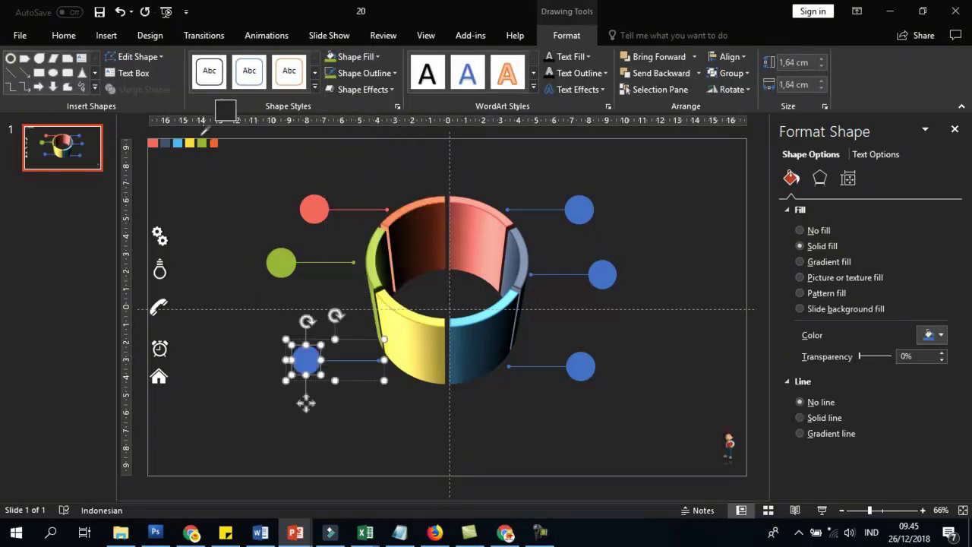
{"action": "left_click", "coordinate": [346, 360]}
{"action": "left_click", "coordinate": [366, 73]}
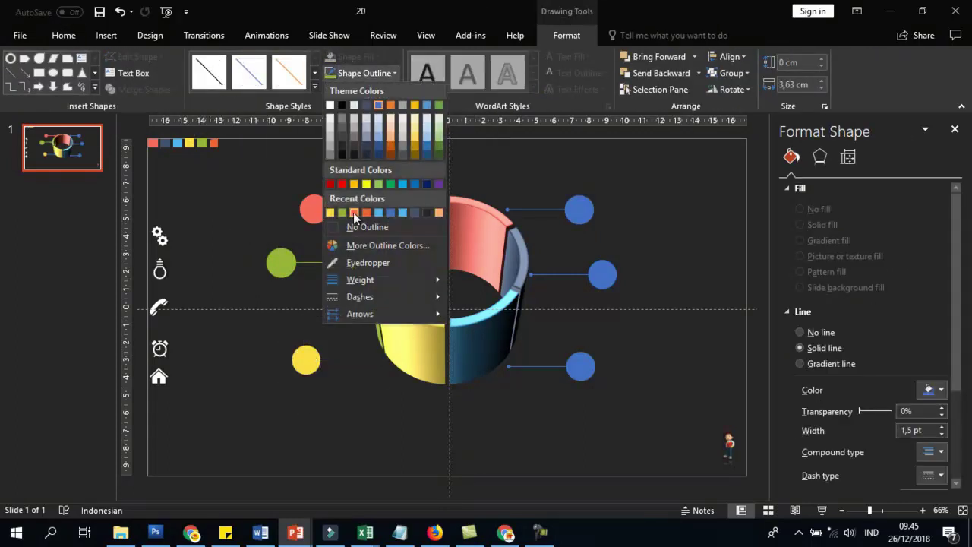
{"action": "left_click", "coordinate": [353, 212]}
{"action": "left_click", "coordinate": [367, 73]}
{"action": "left_click", "coordinate": [554, 175]}
Fill the upper-right callout circle with the ring's red, sampled with the eyedropper
{"action": "left_click", "coordinate": [589, 211]}
{"action": "left_click", "coordinate": [355, 56]}
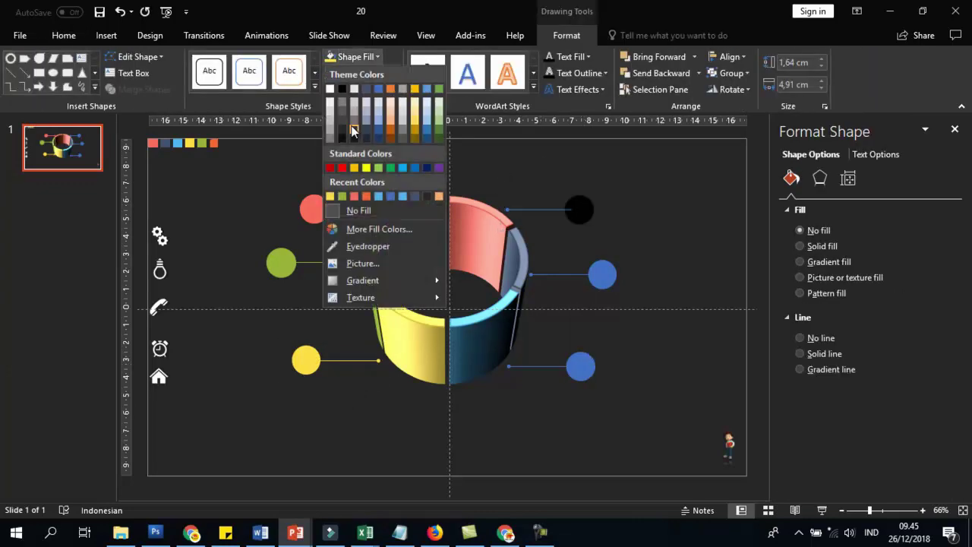
{"action": "left_click", "coordinate": [352, 248]}
{"action": "left_click", "coordinate": [154, 143]}
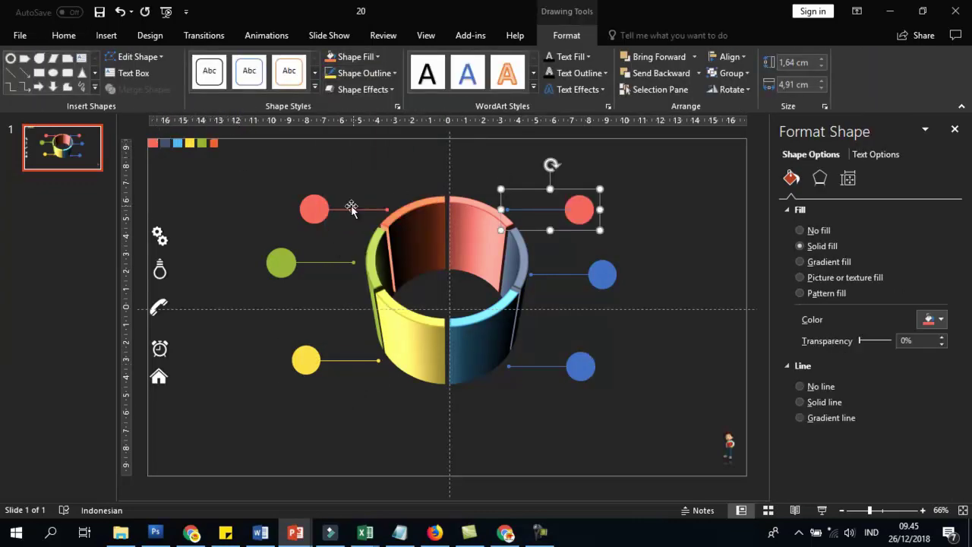
Colour the upper-left circle and its connector with the sampled orange ring colour
{"action": "left_click", "coordinate": [527, 210]}
{"action": "left_click", "coordinate": [367, 73]}
{"action": "left_click", "coordinate": [341, 213]}
{"action": "left_click", "coordinate": [314, 209]}
{"action": "left_click", "coordinate": [354, 56]}
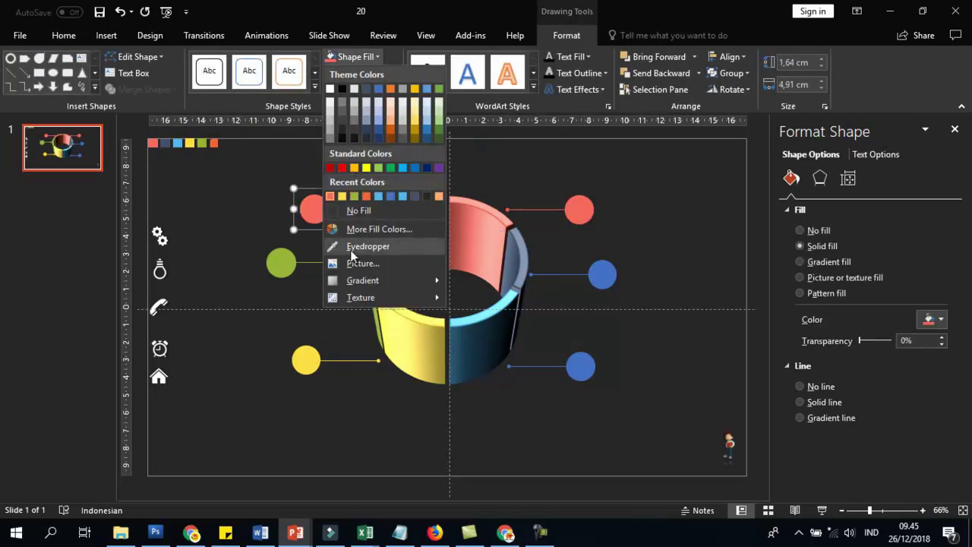
{"action": "left_click", "coordinate": [357, 248]}
{"action": "left_click", "coordinate": [214, 143]}
{"action": "left_click", "coordinate": [343, 213]}
{"action": "left_click", "coordinate": [367, 73]}
{"action": "left_click", "coordinate": [361, 243]}
Give the middle-right circle and connector the dark slate blue ring colour
{"action": "left_click", "coordinate": [213, 142]}
{"action": "left_click", "coordinate": [602, 274]}
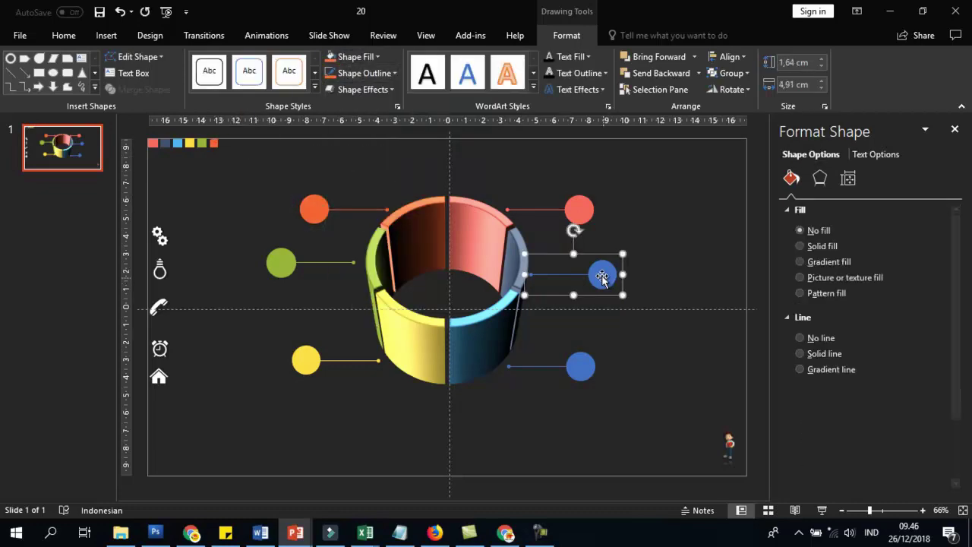
{"action": "left_click", "coordinate": [602, 275]}
{"action": "left_click", "coordinate": [354, 56]}
{"action": "left_click", "coordinate": [364, 245]}
{"action": "left_click", "coordinate": [177, 143]}
{"action": "left_click", "coordinate": [562, 274]}
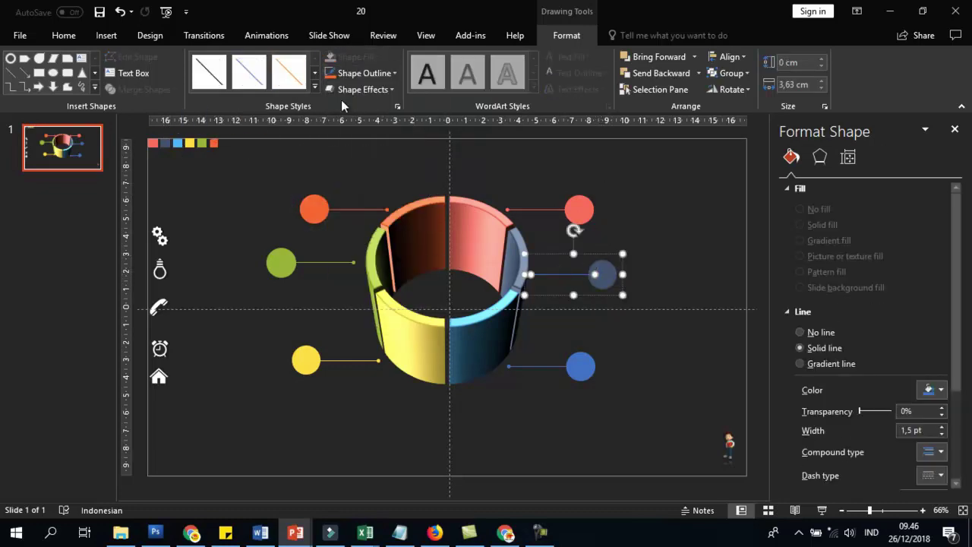
{"action": "left_click", "coordinate": [367, 73]}
{"action": "left_click", "coordinate": [361, 243]}
{"action": "left_click", "coordinate": [165, 143]}
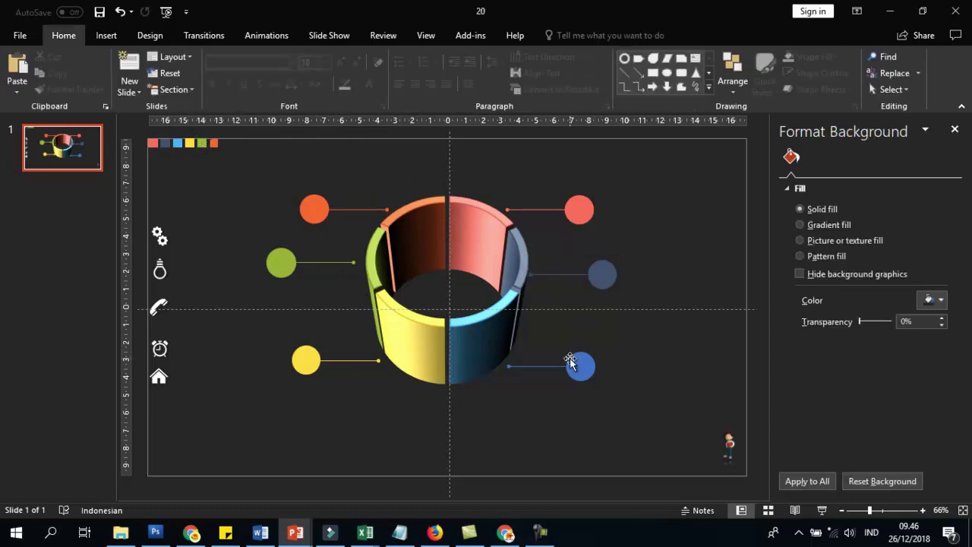
Give the lower-right circle and connector the light blue ring colour
{"action": "left_click", "coordinate": [581, 366]}
{"action": "left_click", "coordinate": [581, 366]}
{"action": "left_click", "coordinate": [354, 56]}
{"action": "left_click", "coordinate": [364, 245]}
{"action": "left_click", "coordinate": [177, 143]}
{"action": "left_click", "coordinate": [531, 367]}
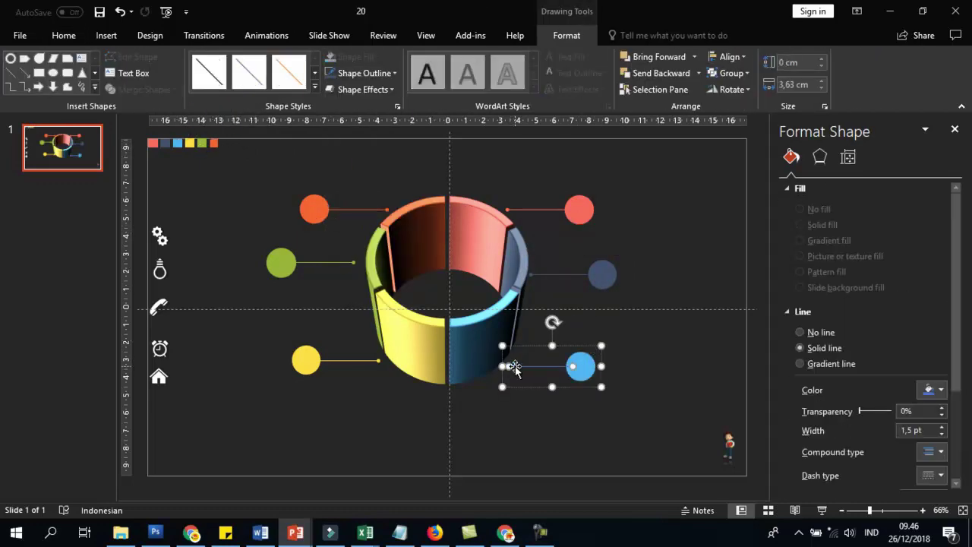
{"action": "left_click", "coordinate": [367, 73]}
{"action": "left_click", "coordinate": [358, 259]}
{"action": "left_click", "coordinate": [177, 143]}
{"action": "left_click", "coordinate": [295, 214]}
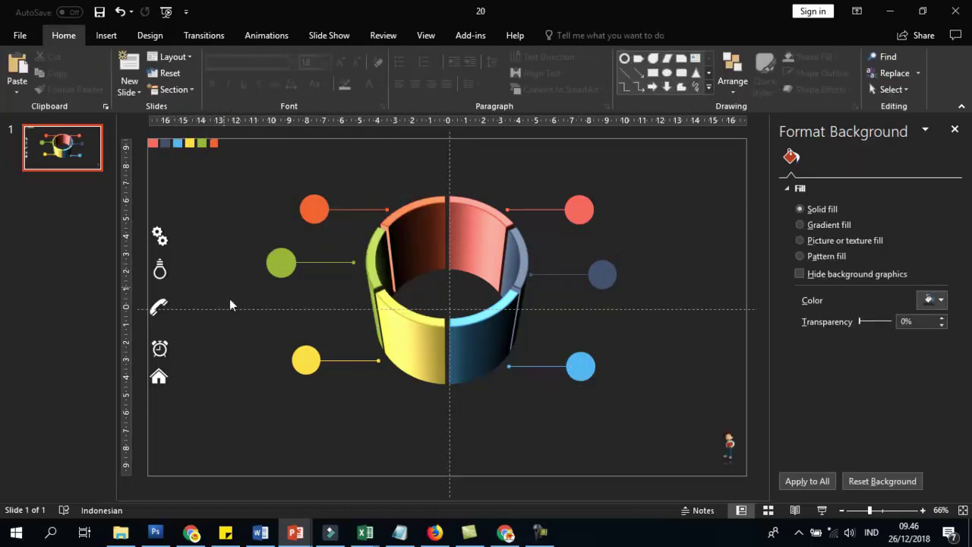
Add an outer shadow to the orange callout group with its distance set to 12 pt
{"action": "left_click", "coordinate": [357, 208]}
{"action": "left_click", "coordinate": [820, 177]}
{"action": "left_click", "coordinate": [933, 229]}
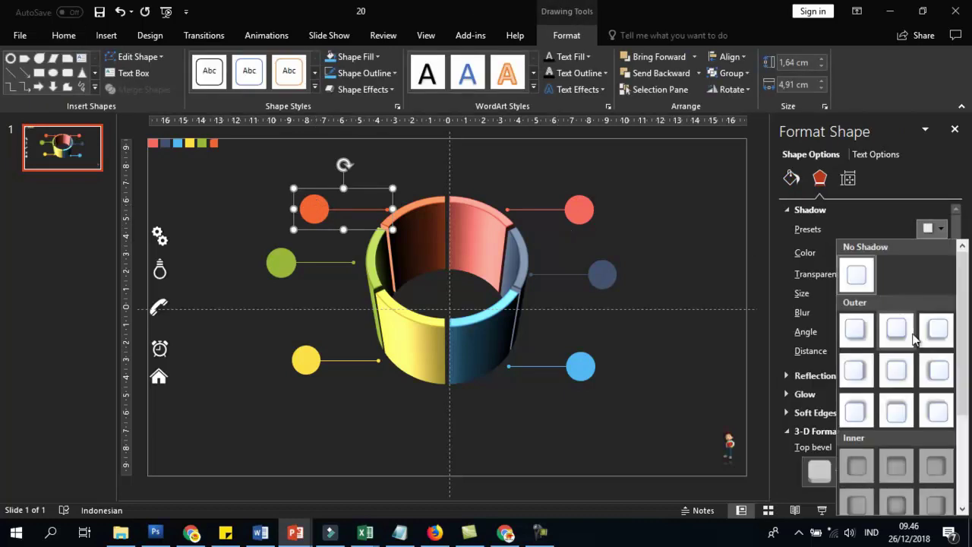
{"action": "left_click", "coordinate": [928, 329]}
{"action": "left_click", "coordinate": [940, 229]}
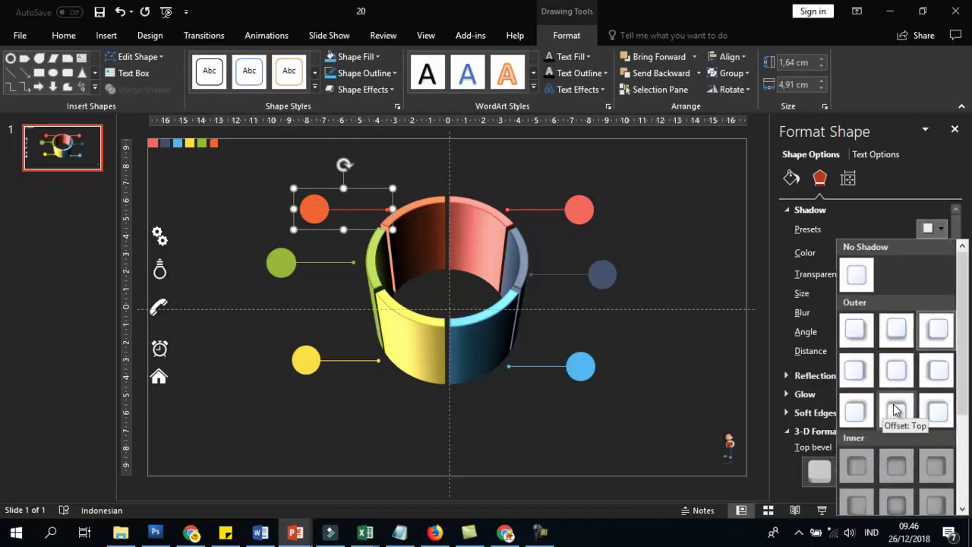
{"action": "left_click", "coordinate": [278, 262]}
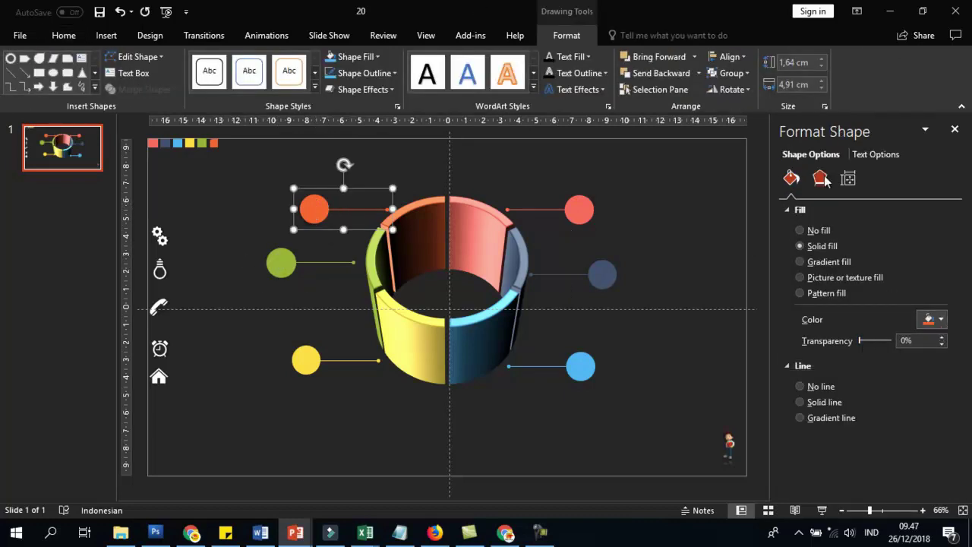
{"action": "left_click", "coordinate": [824, 178]}
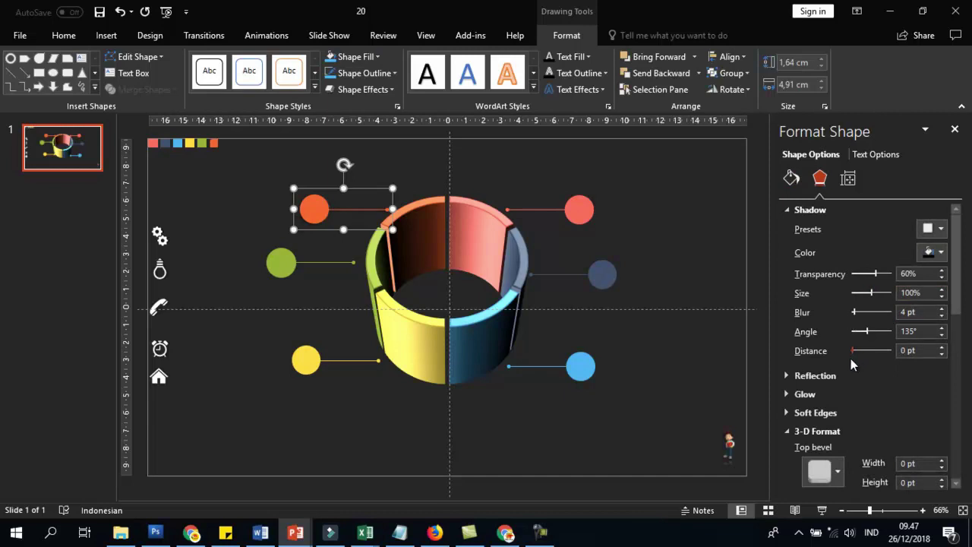
{"action": "left_click_drag", "start_coordinate": [851, 359], "coordinate": [853, 357]}
{"action": "left_click", "coordinate": [520, 173]}
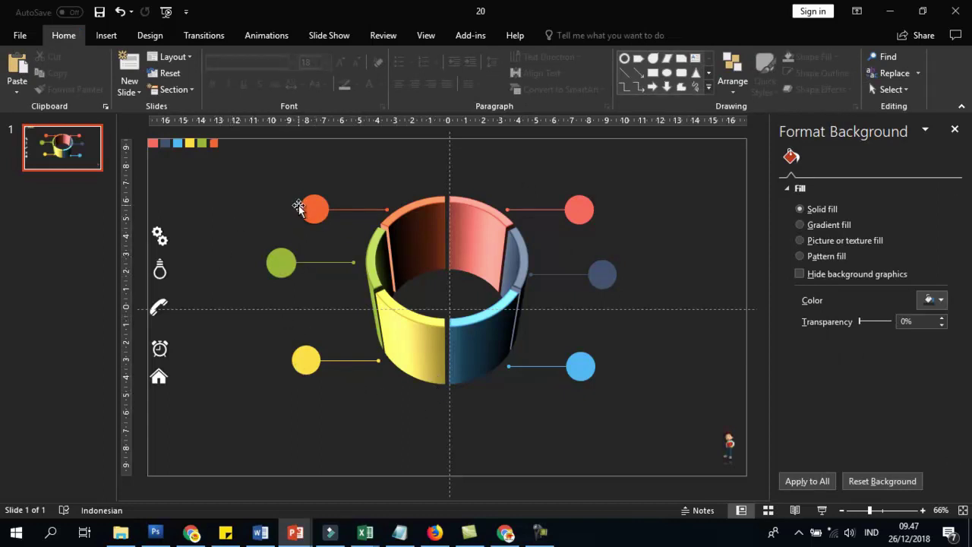
{"action": "left_click", "coordinate": [160, 236]}
{"action": "left_click", "coordinate": [211, 192]}
{"action": "left_click", "coordinate": [159, 236]}
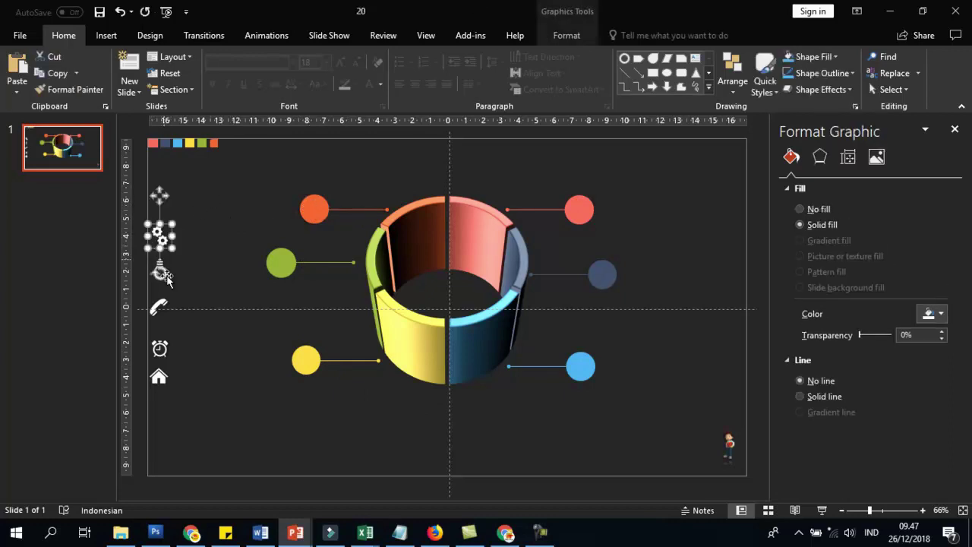
{"action": "left_click", "coordinate": [160, 269]}
{"action": "left_click", "coordinate": [196, 346]}
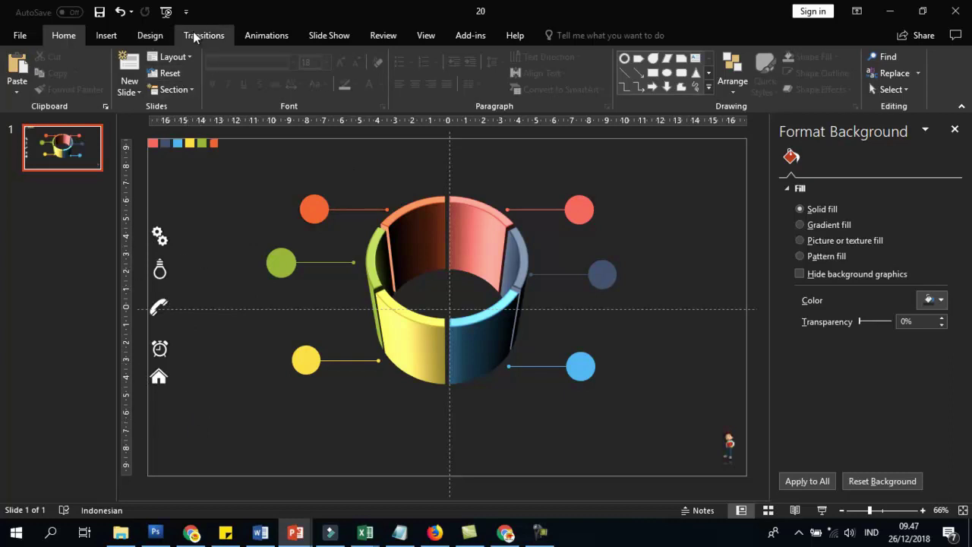
Open the Icons library and, at its offline warning, connect the computer to Wi-Fi
{"action": "left_click", "coordinate": [107, 36]}
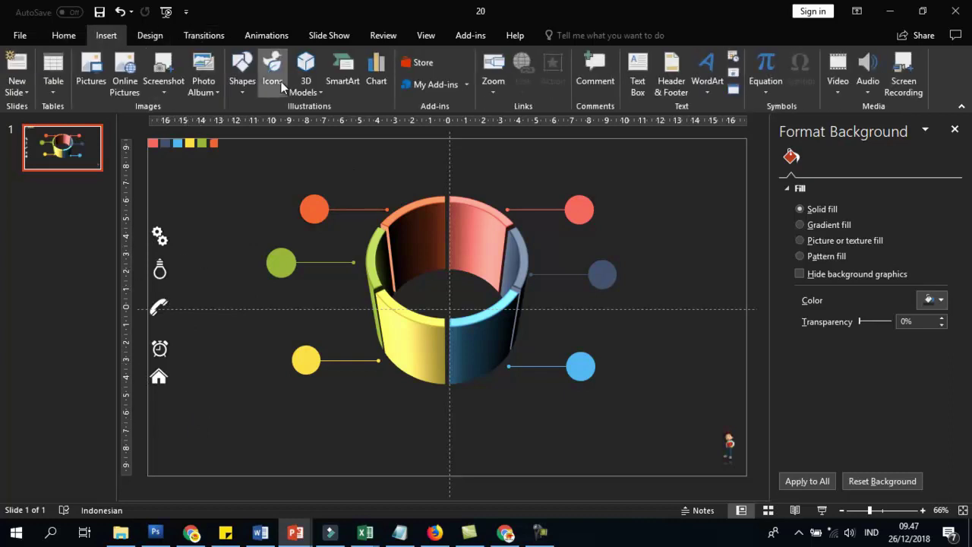
{"action": "left_click", "coordinate": [275, 76]}
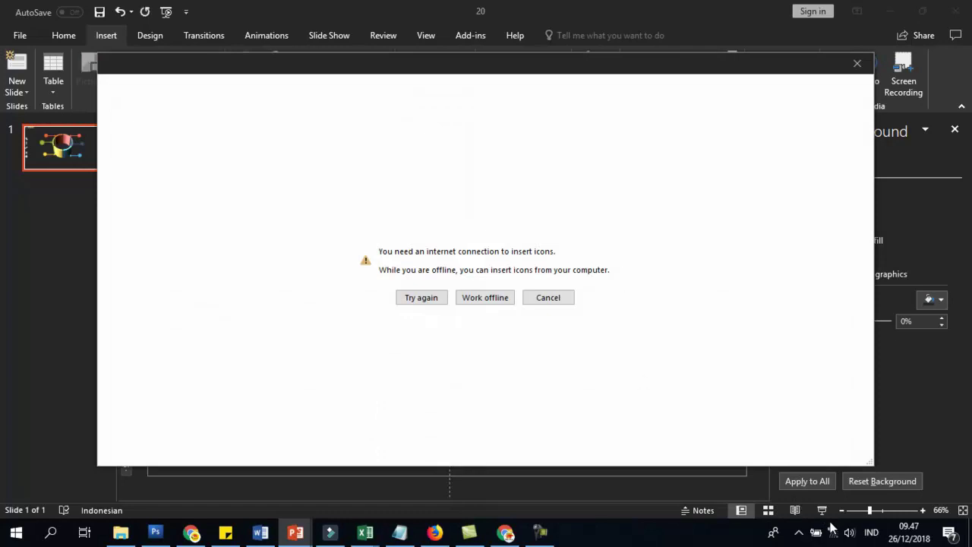
{"action": "left_click", "coordinate": [832, 528]}
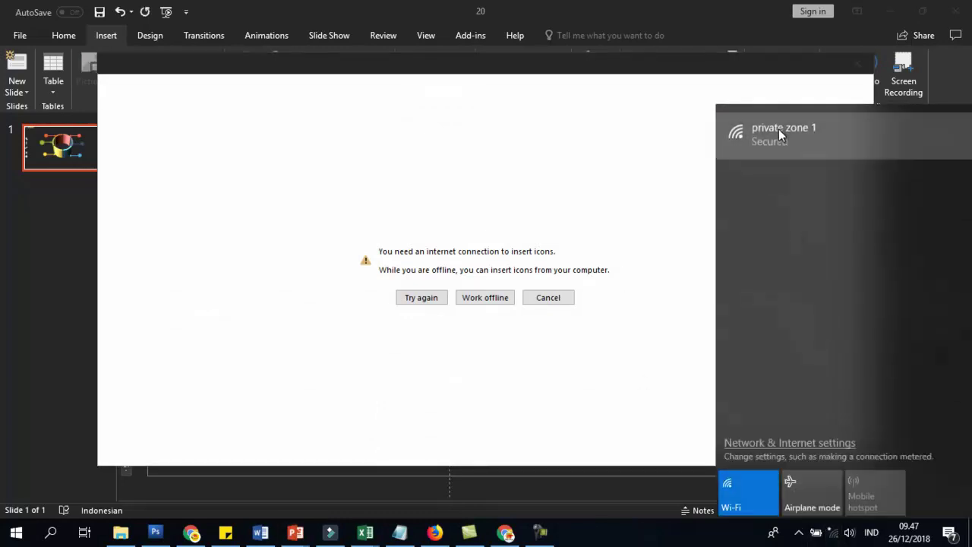
{"action": "left_click", "coordinate": [779, 129]}
{"action": "left_click", "coordinate": [918, 204]}
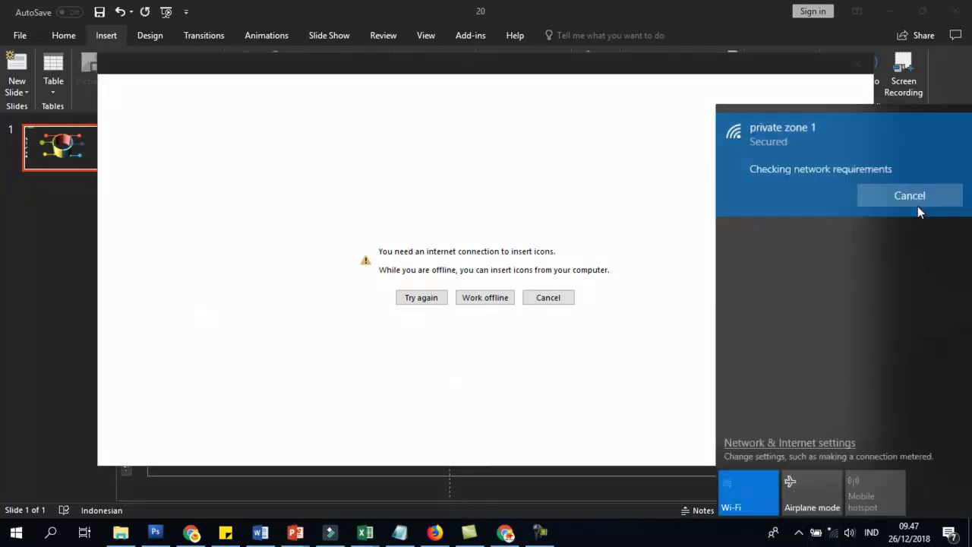
{"action": "left_click", "coordinate": [670, 222]}
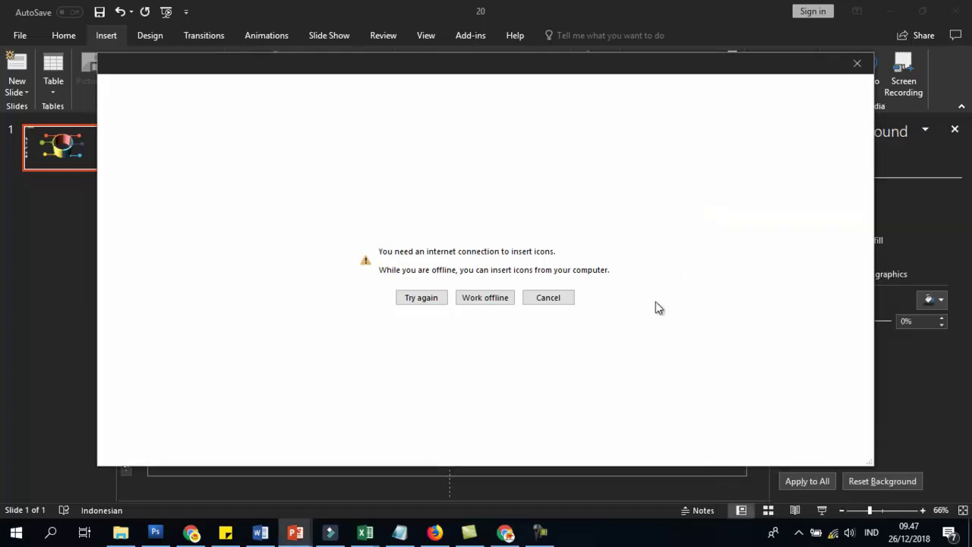
Retry loading icons, scroll to the Interface category and insert the signal-bars icon
{"action": "left_click", "coordinate": [421, 299]}
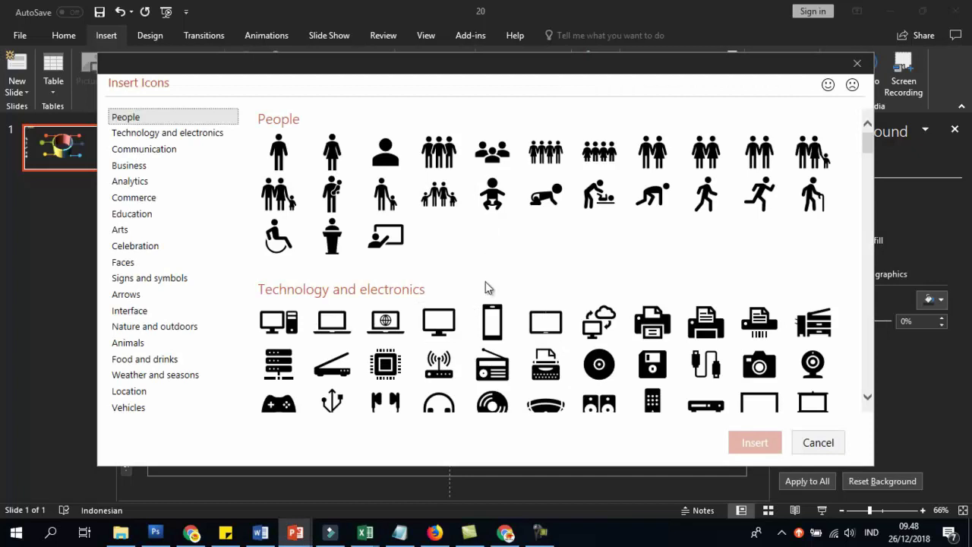
{"action": "scroll", "coordinate": [490, 283], "scroll_direction": "down", "scroll_amount": 1}
{"action": "scroll", "coordinate": [491, 282], "scroll_direction": "down", "scroll_amount": 3}
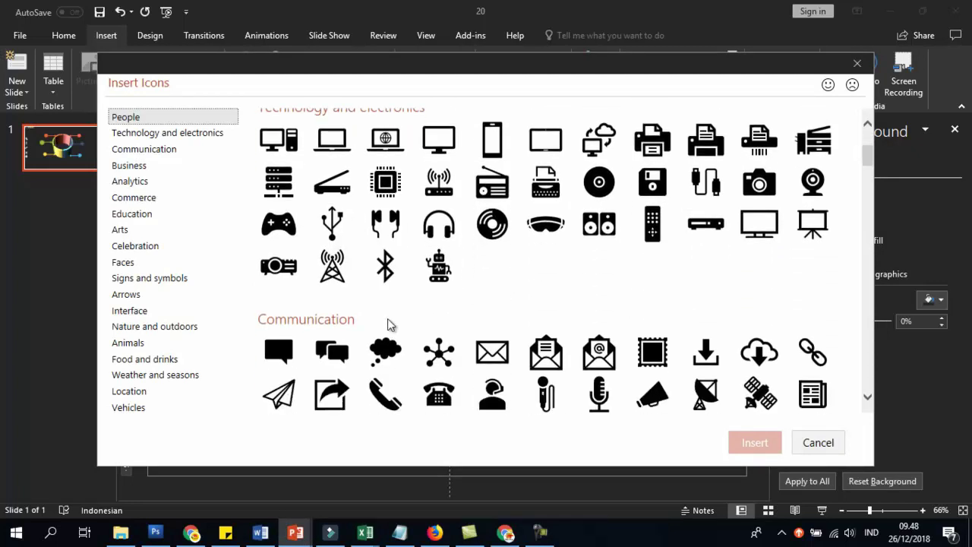
{"action": "scroll", "coordinate": [564, 328], "scroll_direction": "down", "scroll_amount": 1}
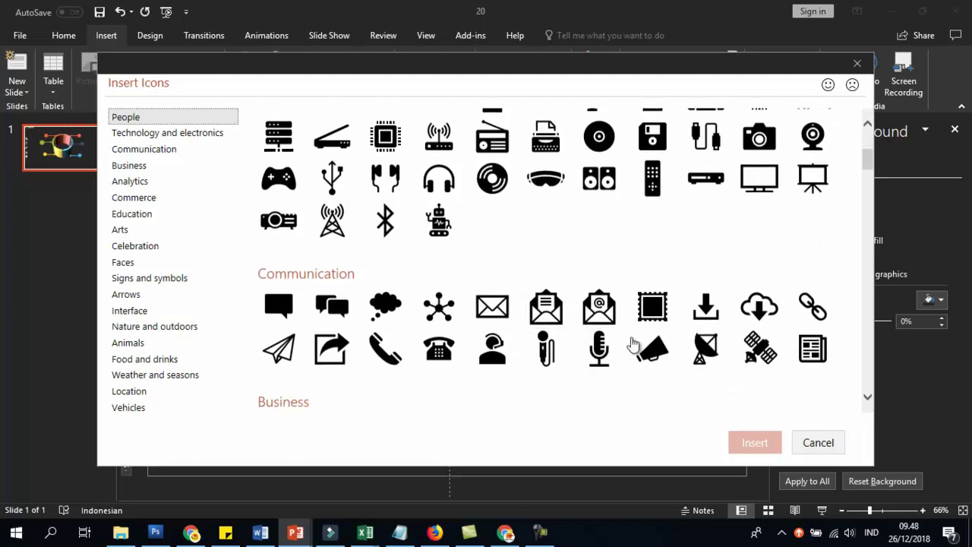
{"action": "scroll", "coordinate": [630, 338], "scroll_direction": "down", "scroll_amount": 2}
{"action": "scroll", "coordinate": [633, 338], "scroll_direction": "down", "scroll_amount": 2}
{"action": "scroll", "coordinate": [628, 330], "scroll_direction": "down", "scroll_amount": 2}
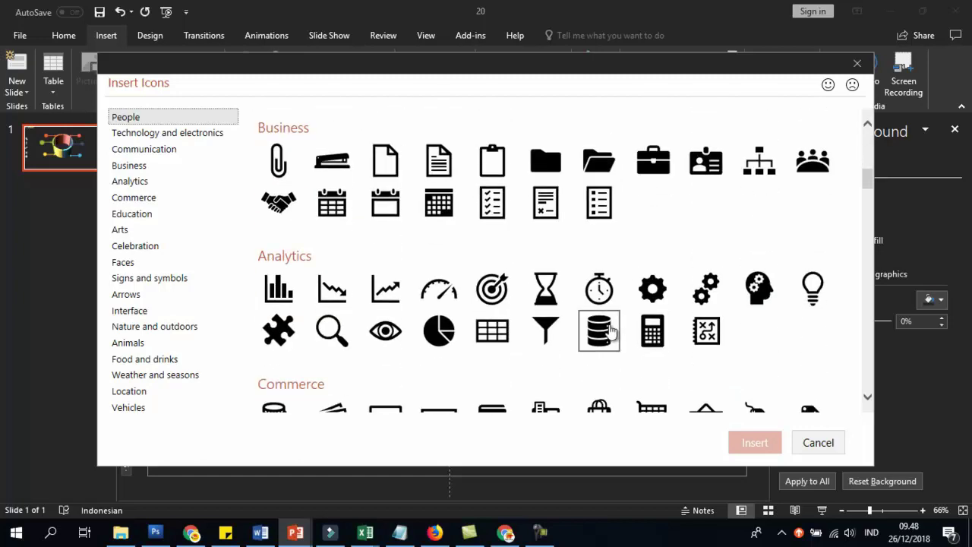
{"action": "scroll", "coordinate": [426, 316], "scroll_direction": "down", "scroll_amount": 1}
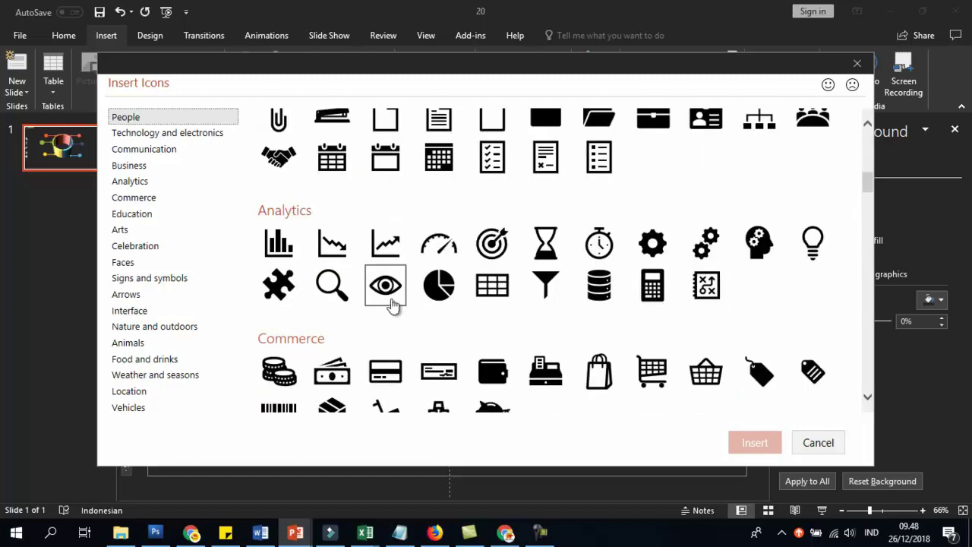
{"action": "scroll", "coordinate": [368, 284], "scroll_direction": "down", "scroll_amount": 2}
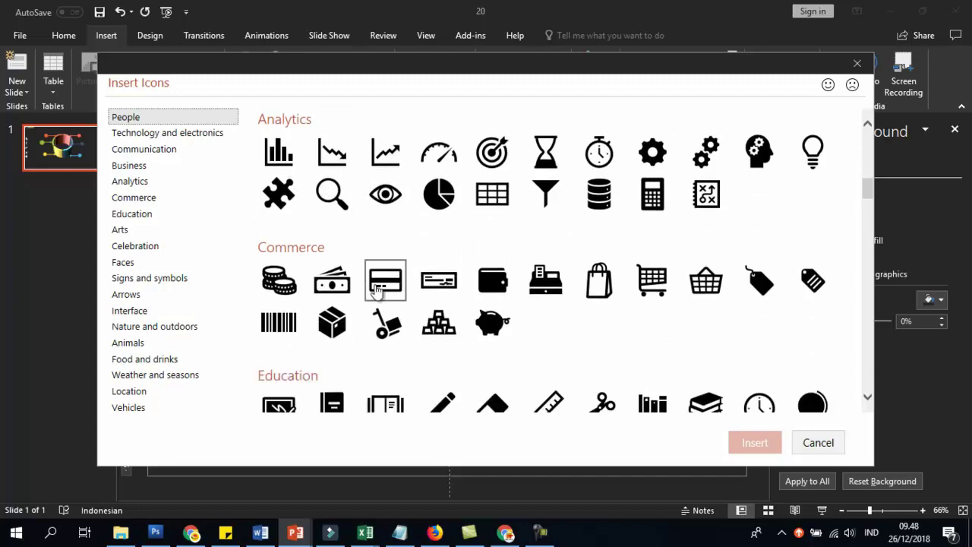
{"action": "scroll", "coordinate": [380, 292], "scroll_direction": "down", "scroll_amount": 2}
{"action": "scroll", "coordinate": [386, 298], "scroll_direction": "down", "scroll_amount": 2}
{"action": "scroll", "coordinate": [386, 299], "scroll_direction": "down", "scroll_amount": 3}
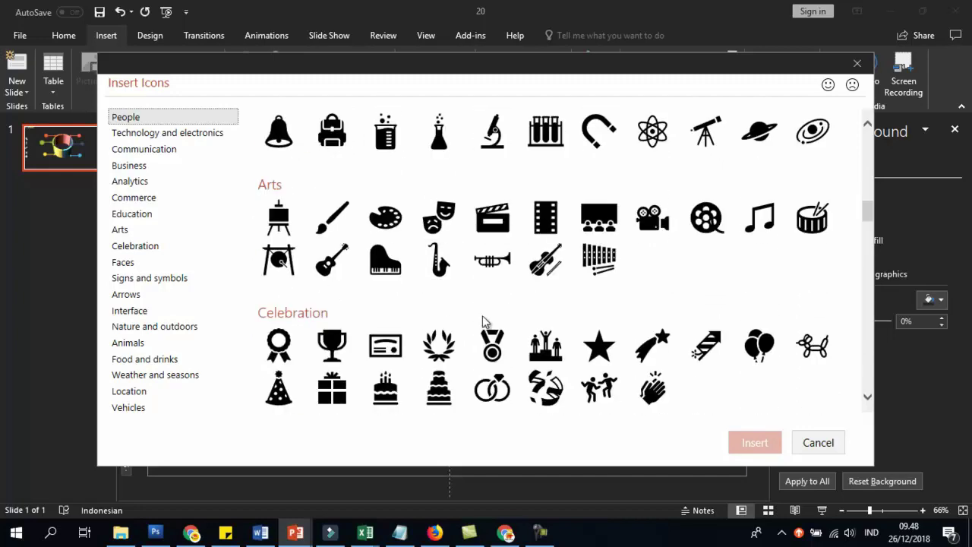
{"action": "scroll", "coordinate": [456, 300], "scroll_direction": "down", "scroll_amount": 1}
{"action": "scroll", "coordinate": [542, 304], "scroll_direction": "down", "scroll_amount": 2}
{"action": "scroll", "coordinate": [592, 327], "scroll_direction": "down", "scroll_amount": 1}
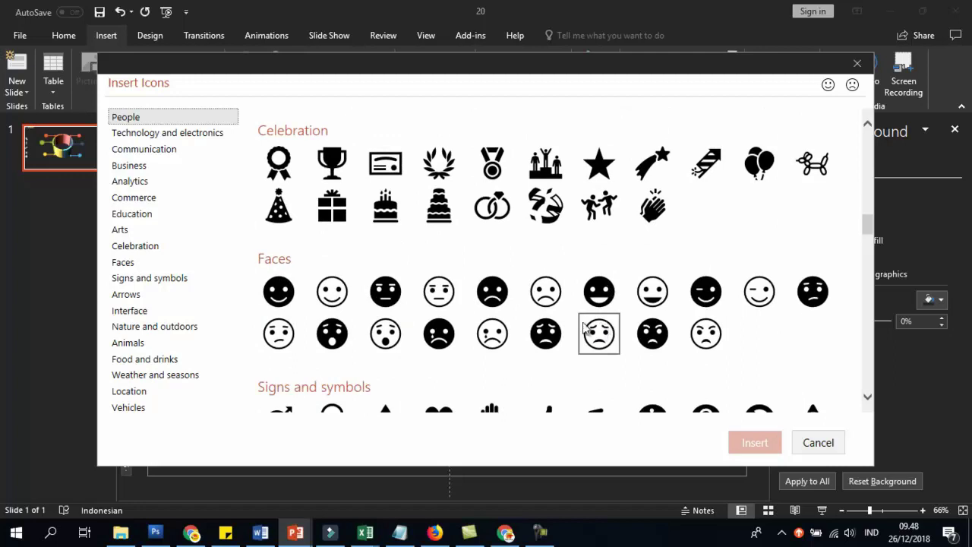
{"action": "scroll", "coordinate": [537, 326], "scroll_direction": "down", "scroll_amount": 3}
{"action": "scroll", "coordinate": [524, 329], "scroll_direction": "down", "scroll_amount": 1}
{"action": "scroll", "coordinate": [518, 326], "scroll_direction": "down", "scroll_amount": 2}
{"action": "scroll", "coordinate": [519, 326], "scroll_direction": "down", "scroll_amount": 3}
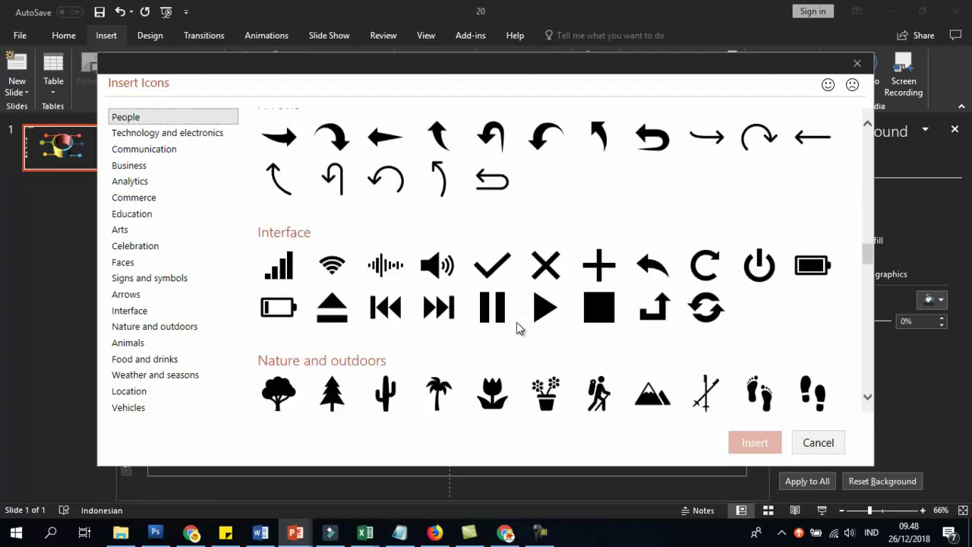
{"action": "left_click", "coordinate": [279, 266]}
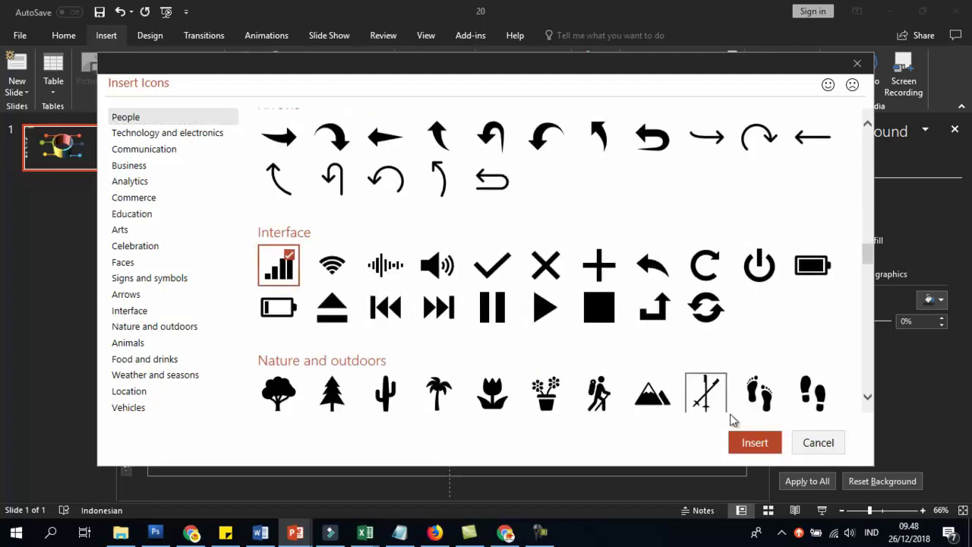
{"action": "left_click", "coordinate": [733, 438]}
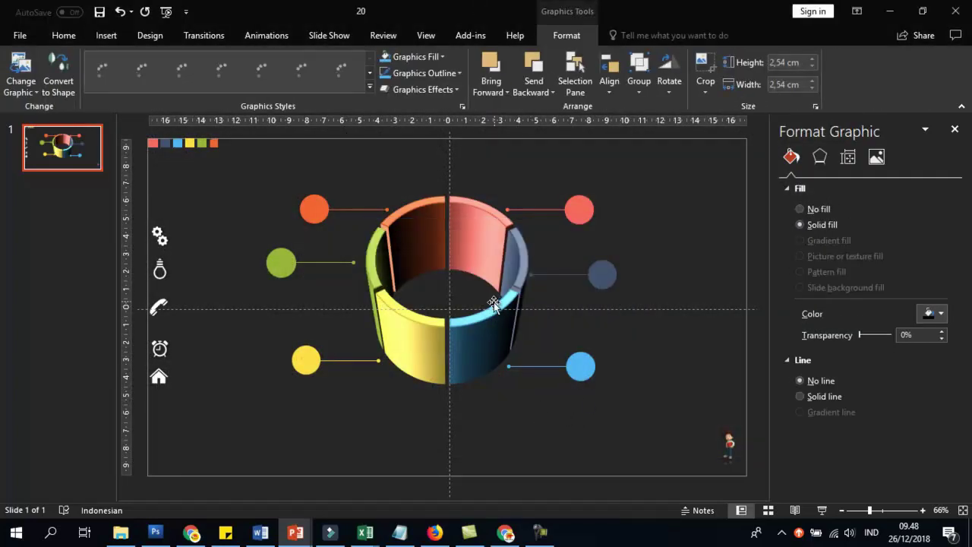
Place the signal-bars icon atop the left icon column, keep the icons white, and shrink it to 0.97 cm
{"action": "mouse_move", "coordinate": [446, 316]}
{"action": "left_mouse_down"}
{"action": "mouse_move", "coordinate": [180, 179]}
{"action": "mouse_move", "coordinate": [182, 186]}
{"action": "left_mouse_up"}
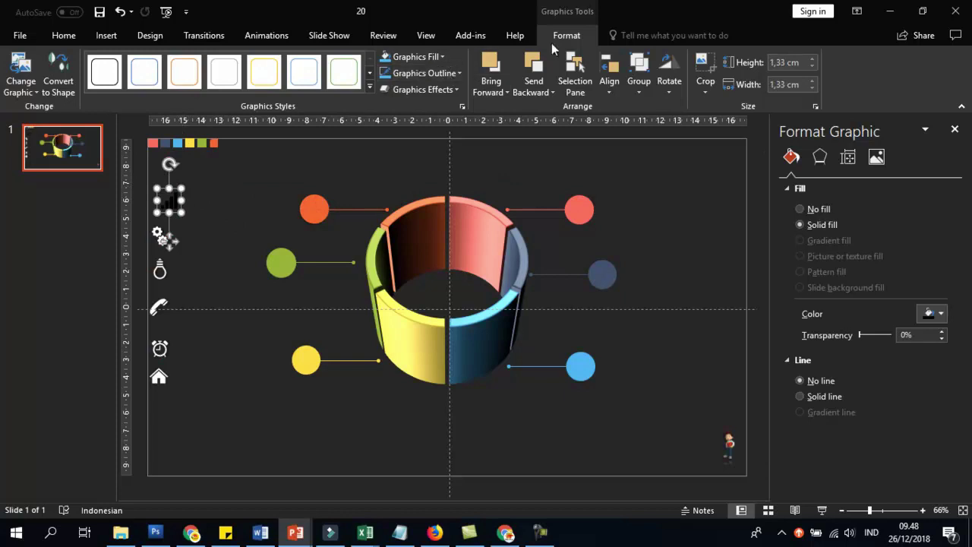
{"action": "left_click", "coordinate": [427, 57]}
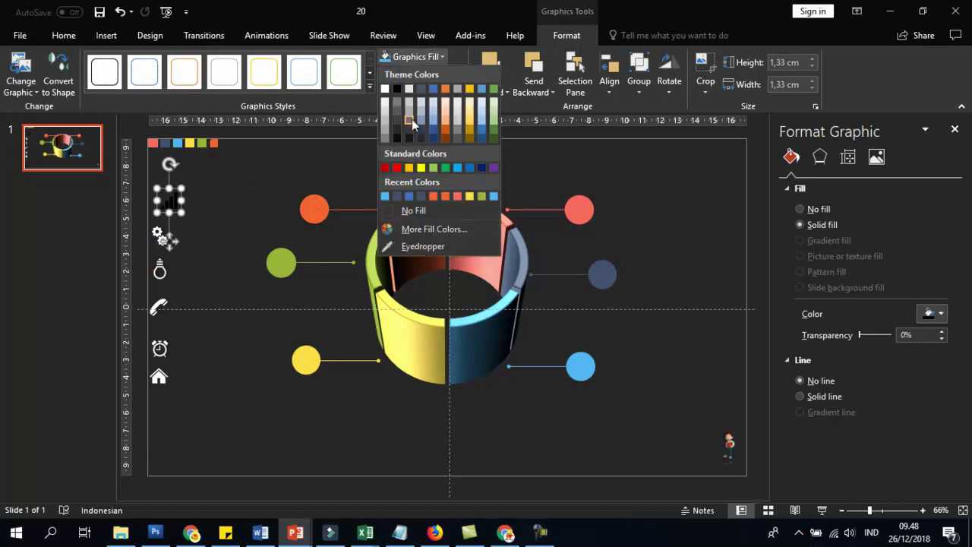
{"action": "left_click", "coordinate": [385, 89]}
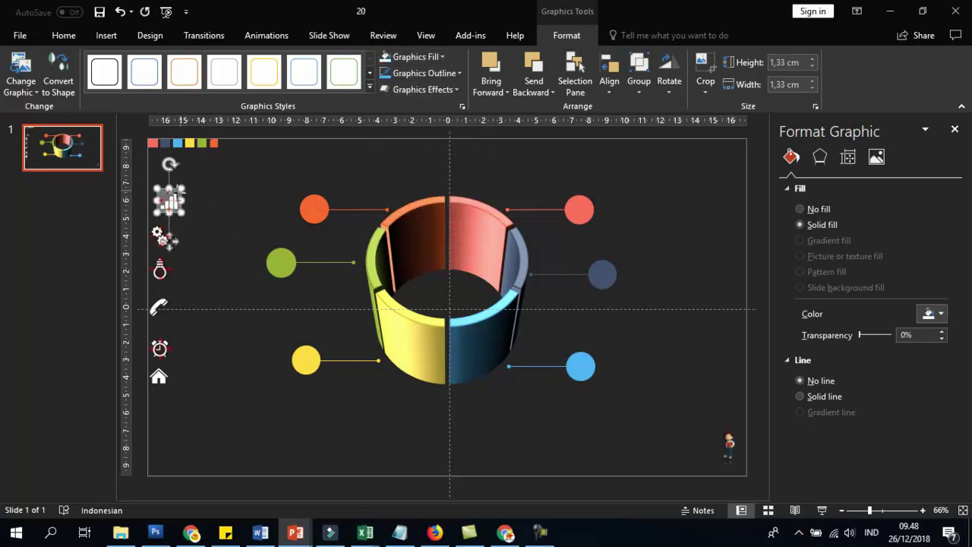
{"action": "left_click", "coordinate": [206, 186]}
{"action": "left_click", "coordinate": [173, 202]}
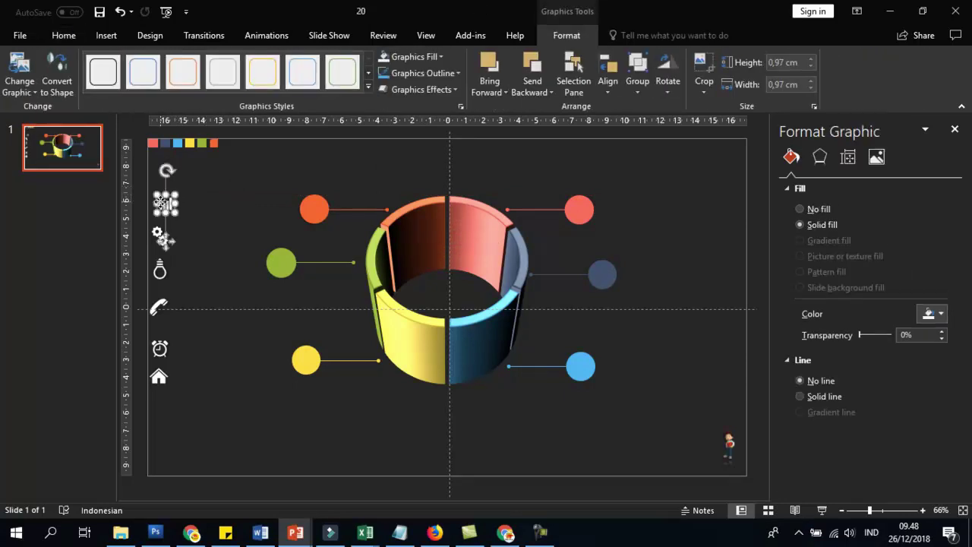
{"action": "left_click", "coordinate": [208, 238]}
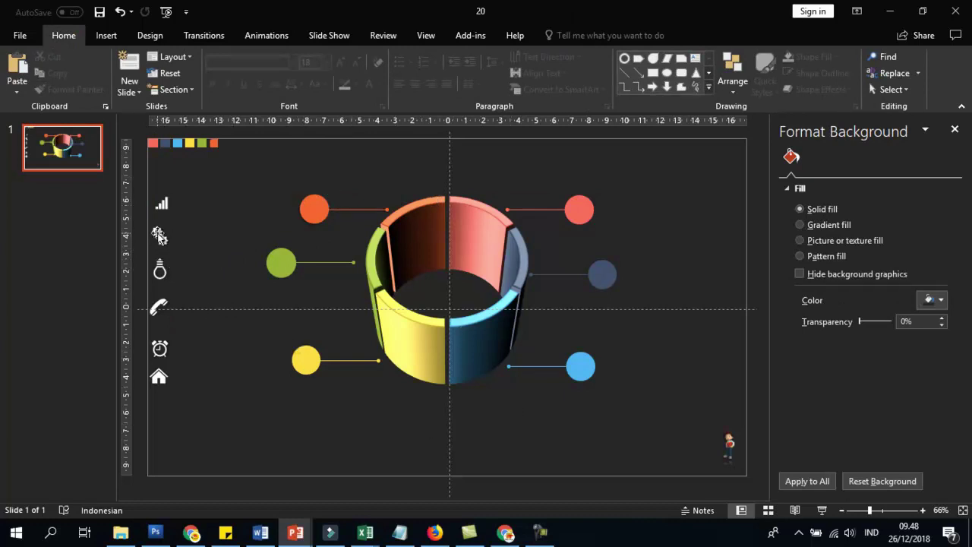
Put the gear icon on the orange circle and send the circle to back
{"action": "left_click_drag", "start_coordinate": [158, 236], "coordinate": [314, 210]}
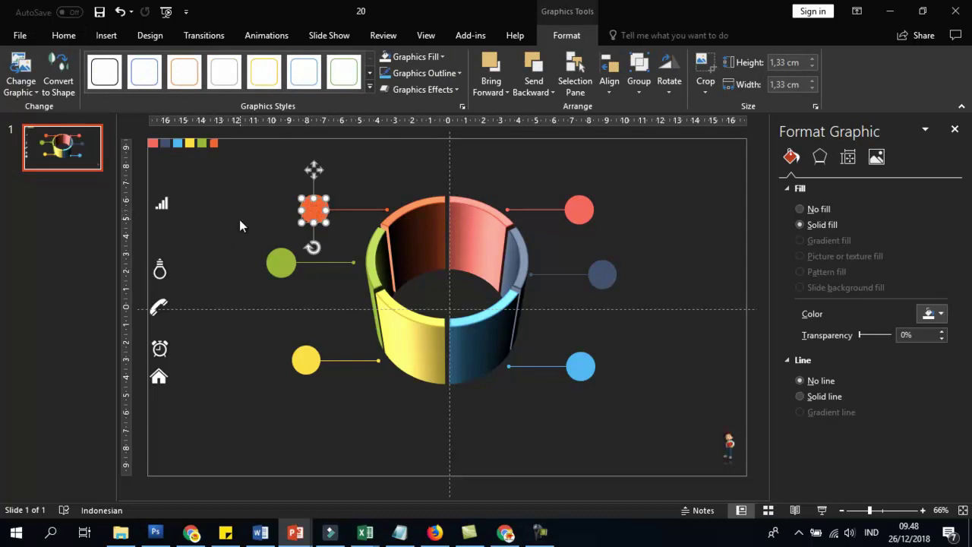
{"action": "left_click", "coordinate": [314, 212]}
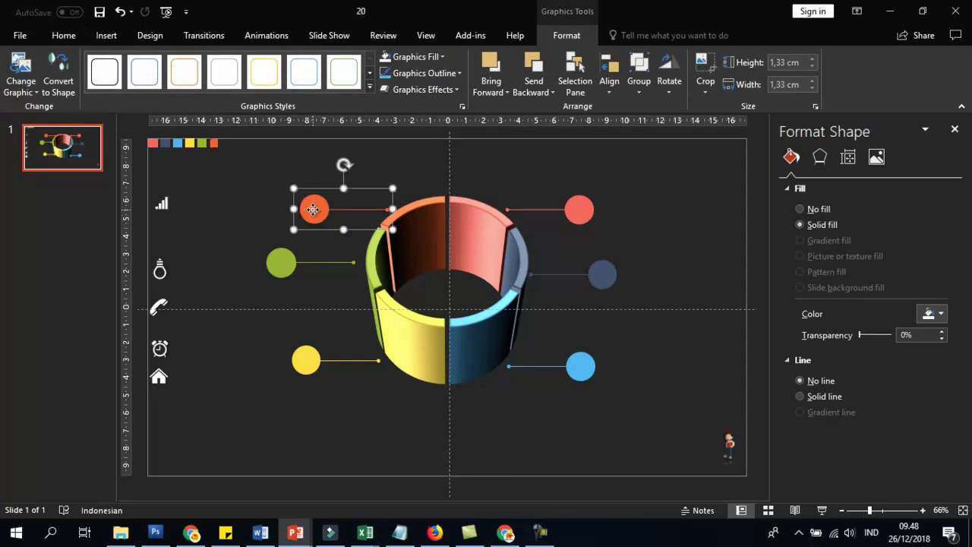
{"action": "right_click", "coordinate": [314, 212]}
{"action": "left_click", "coordinate": [358, 325]}
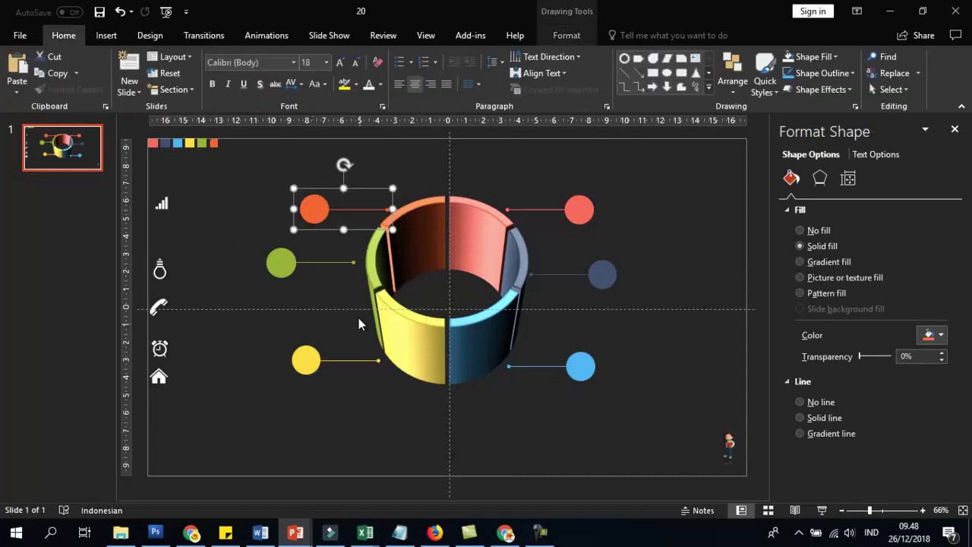
{"action": "left_click", "coordinate": [266, 225]}
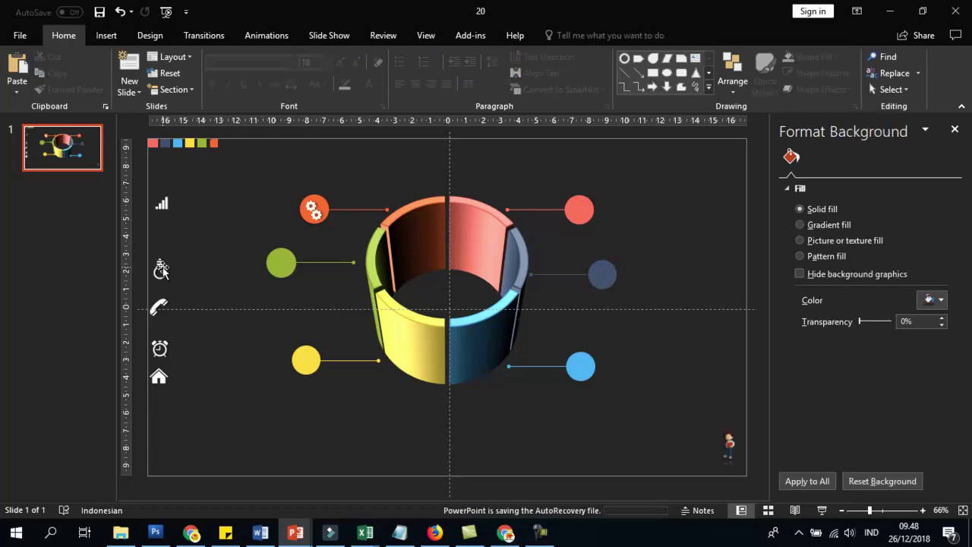
Put the light bulb icon on the green circle and send the circle to back
{"action": "left_click_drag", "start_coordinate": [161, 270], "coordinate": [281, 262]}
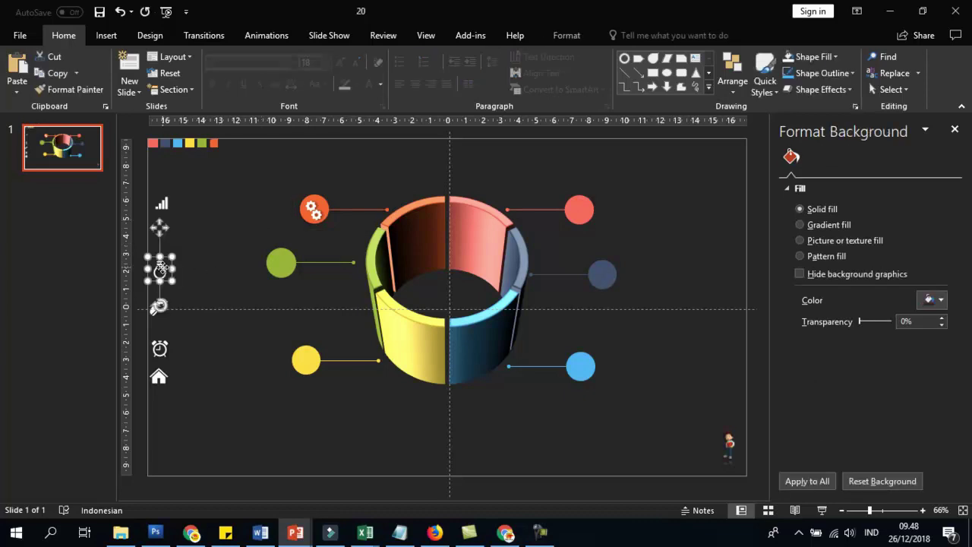
{"action": "left_click", "coordinate": [281, 261]}
{"action": "right_click", "coordinate": [282, 260]}
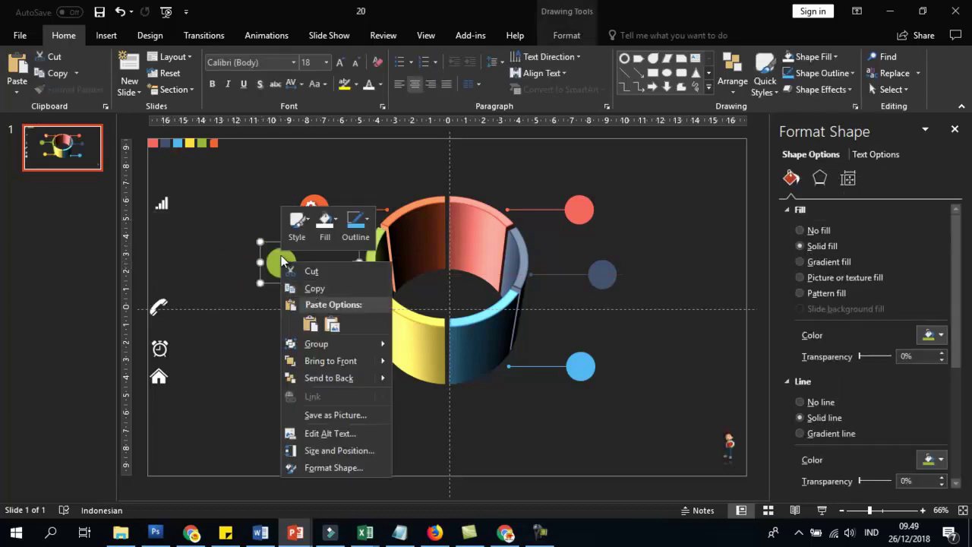
{"action": "left_click", "coordinate": [334, 378]}
{"action": "left_click", "coordinate": [281, 266]}
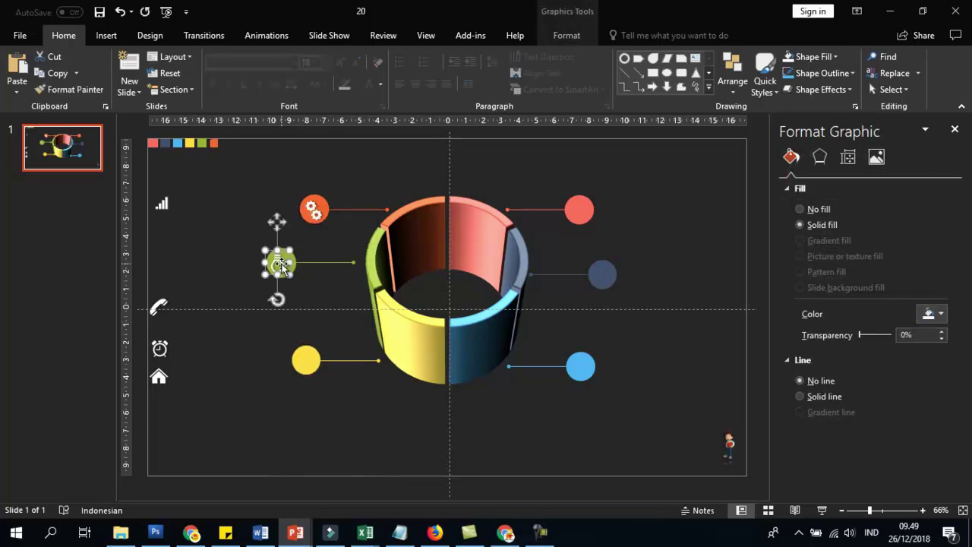
{"action": "left_click", "coordinate": [220, 304]}
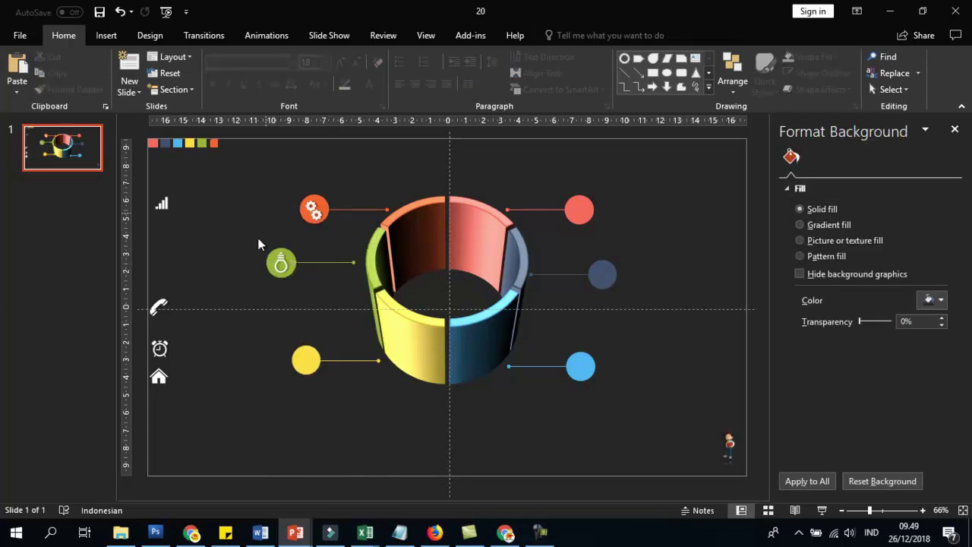
Place the phone icon on the yellow circle
{"action": "left_click_drag", "start_coordinate": [158, 306], "coordinate": [309, 361]}
{"action": "left_click", "coordinate": [306, 362]}
{"action": "left_click", "coordinate": [307, 360]}
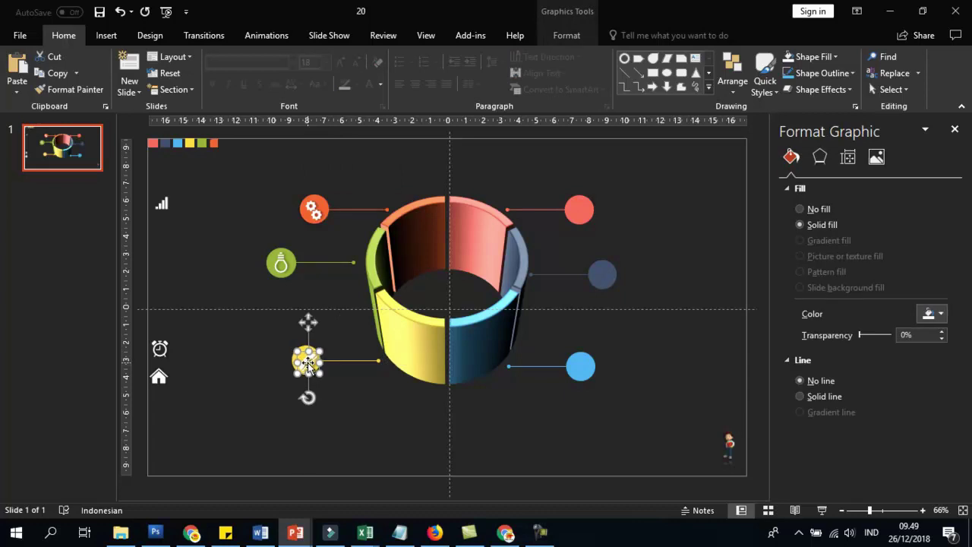
{"action": "left_click", "coordinate": [214, 357]}
Put the alarm clock icon on the light blue circle and send the circle behind it
{"action": "left_click", "coordinate": [306, 360]}
{"action": "left_click", "coordinate": [190, 408]}
{"action": "left_click_drag", "start_coordinate": [159, 348], "coordinate": [581, 366]}
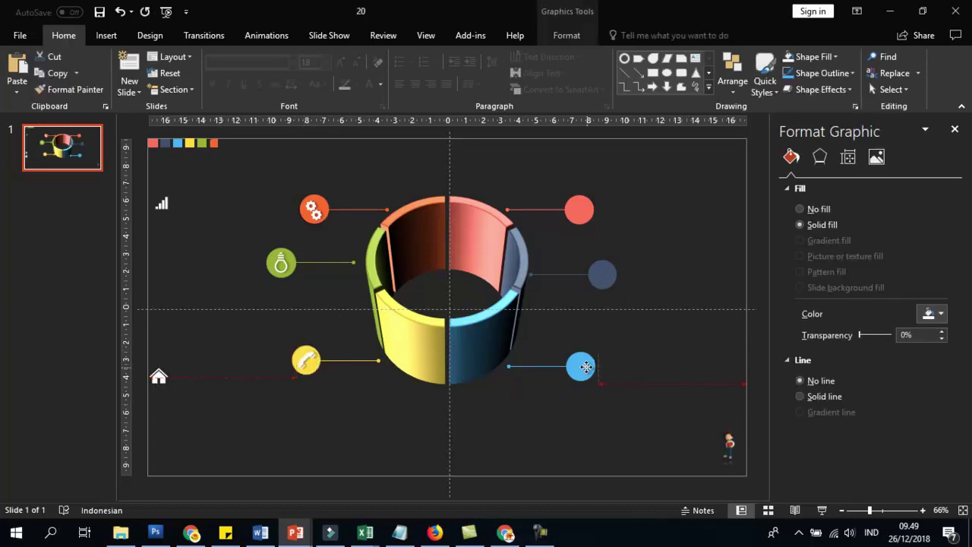
{"action": "right_click", "coordinate": [580, 376]}
{"action": "left_click", "coordinate": [582, 366]}
Put the house icon on the dark circle and send the circle behind it
{"action": "left_click", "coordinate": [640, 380]}
{"action": "left_click", "coordinate": [601, 275]}
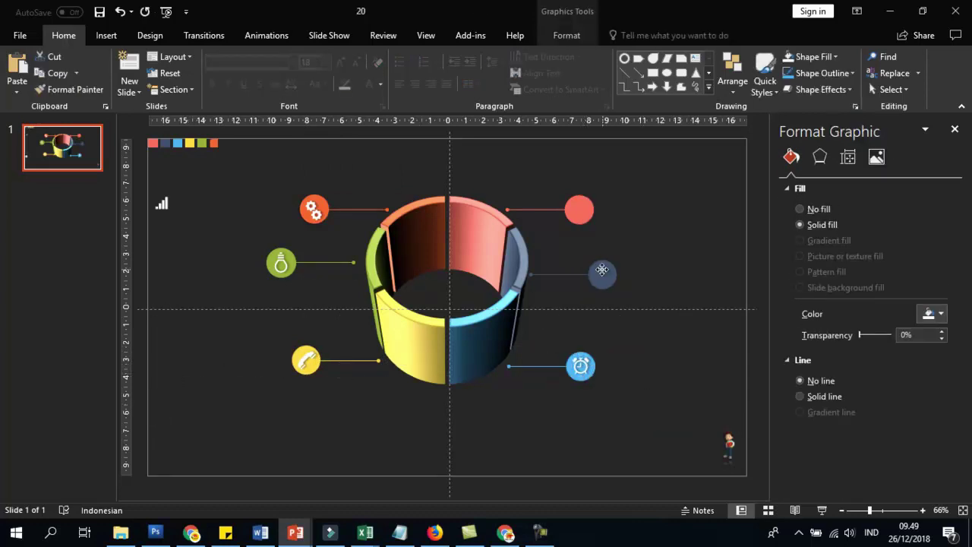
{"action": "right_click", "coordinate": [608, 275]}
{"action": "left_click", "coordinate": [601, 275]}
Move the signal-bars icon onto the red circle, then select the 3D ring
{"action": "left_click", "coordinate": [379, 441]}
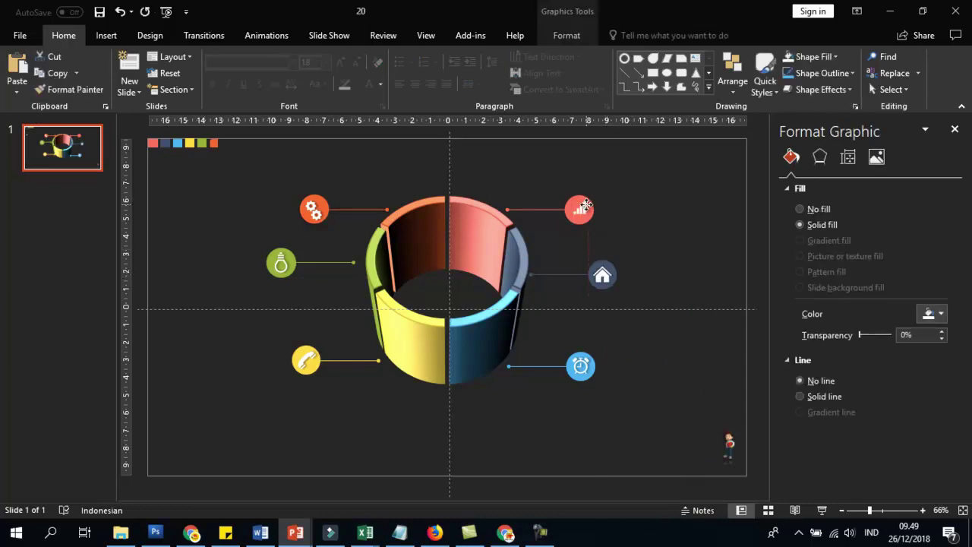
{"action": "left_click_drag", "start_coordinate": [161, 204], "coordinate": [580, 209]}
{"action": "left_click", "coordinate": [935, 206]}
{"action": "left_click", "coordinate": [677, 219]}
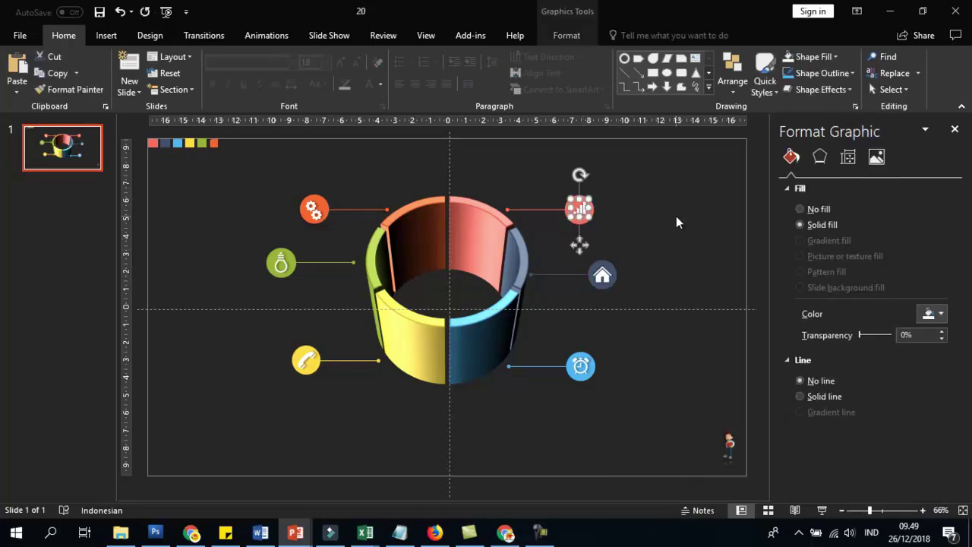
{"action": "left_click", "coordinate": [702, 306]}
{"action": "left_click", "coordinate": [451, 344]}
{"action": "left_click", "coordinate": [819, 178]}
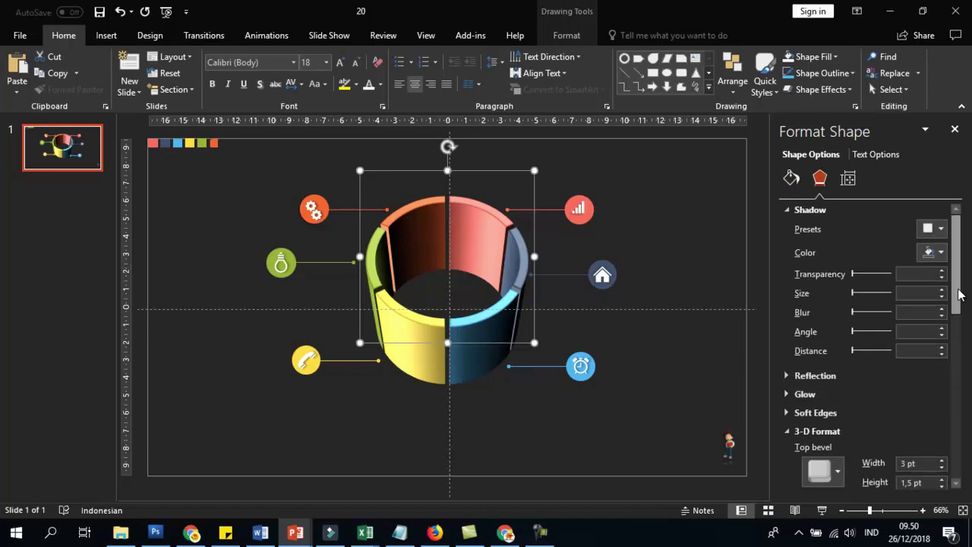
Lower the ring's 3-D lighting angle to 10° to brighten its segments
{"action": "scroll", "coordinate": [963, 346], "scroll_direction": "down", "scroll_amount": 6}
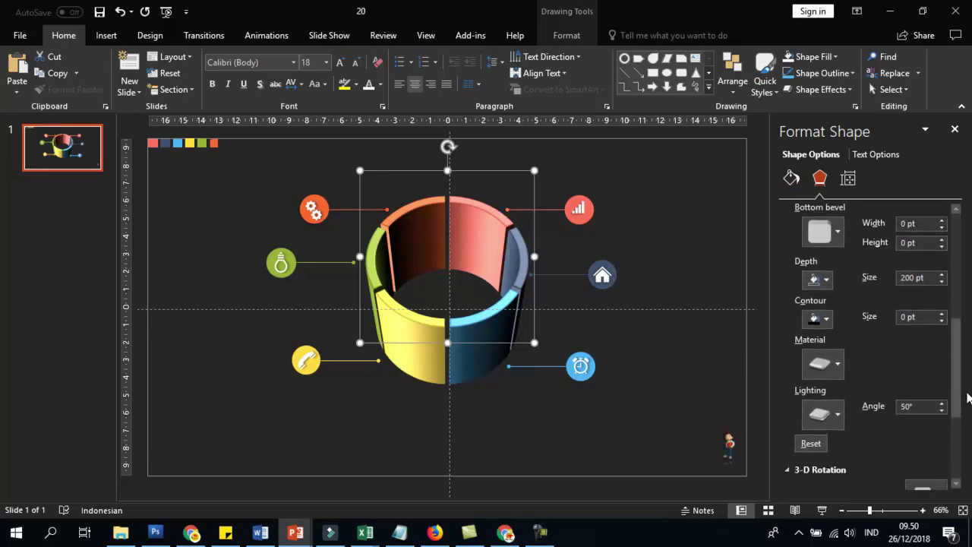
{"action": "left_click", "coordinate": [942, 410]}
{"action": "left_click", "coordinate": [942, 410]}
{"action": "left_click", "coordinate": [942, 410]}
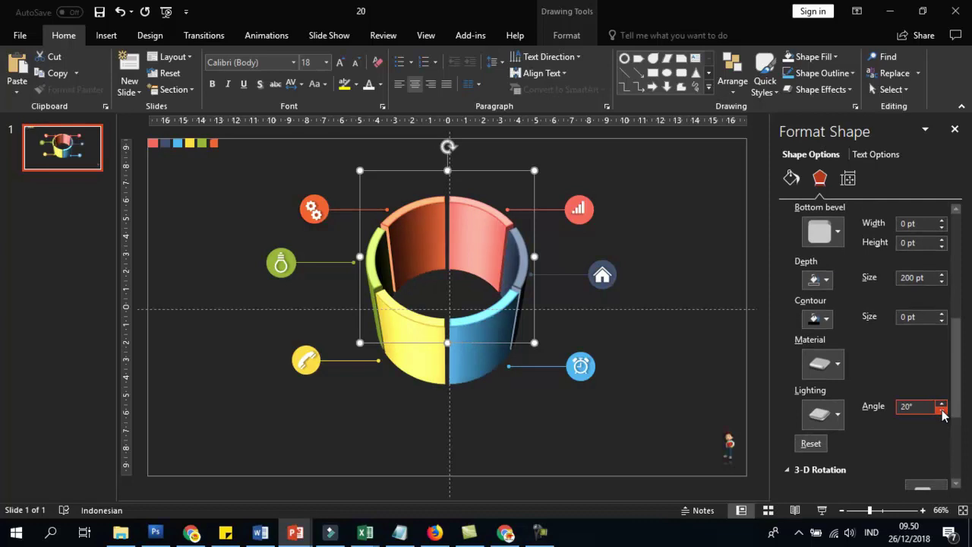
{"action": "left_click", "coordinate": [942, 410]}
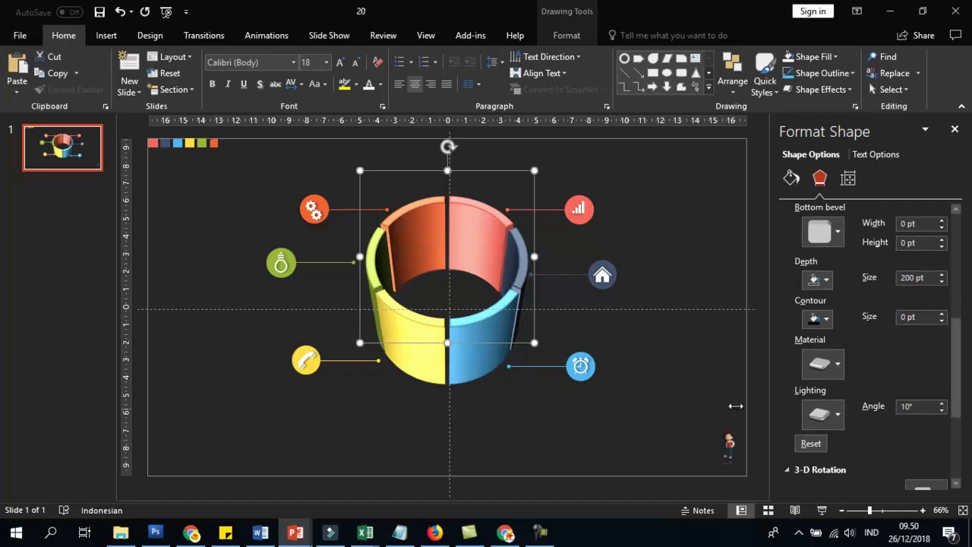
{"action": "left_click", "coordinate": [657, 412]}
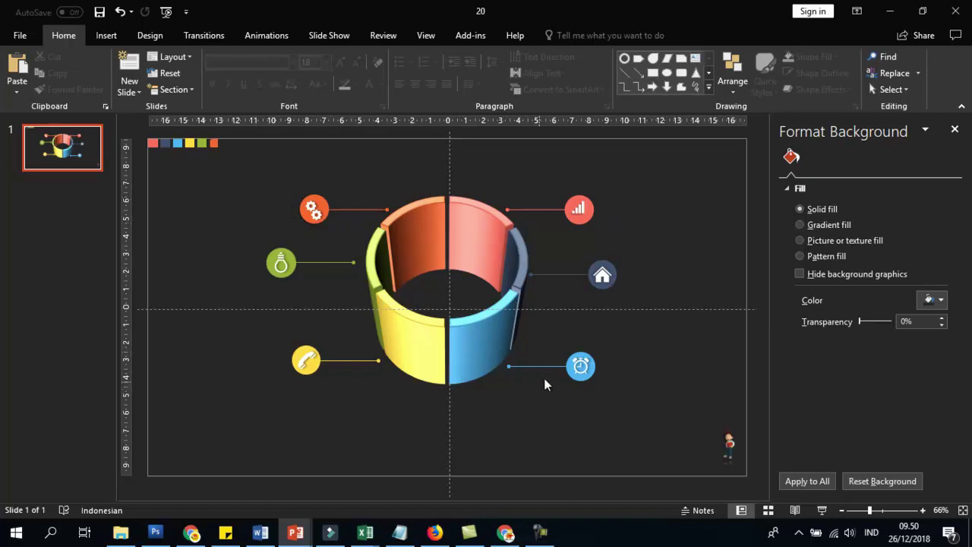
Nudge the house callout group slightly to the right
{"action": "left_click", "coordinate": [554, 278]}
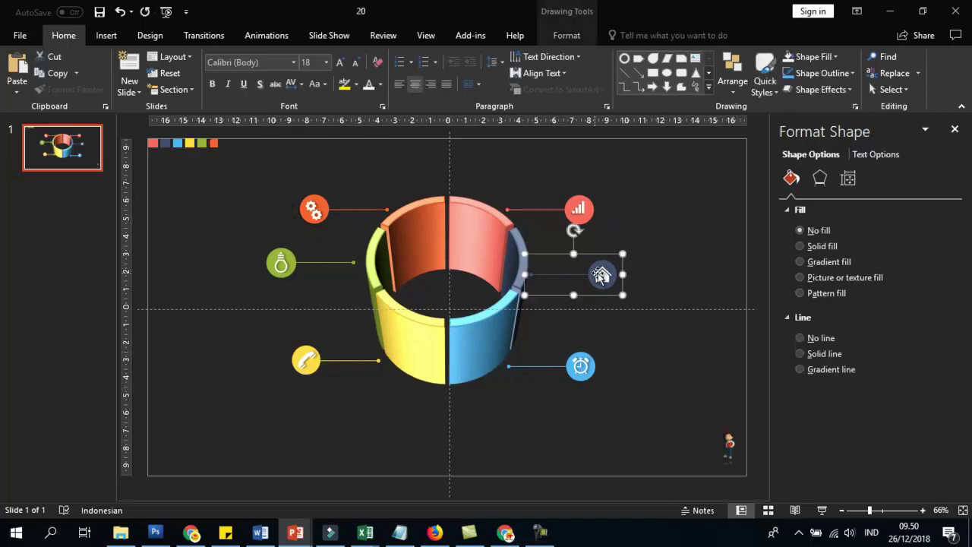
{"action": "left_click_drag", "start_coordinate": [605, 276], "coordinate": [607, 277]}
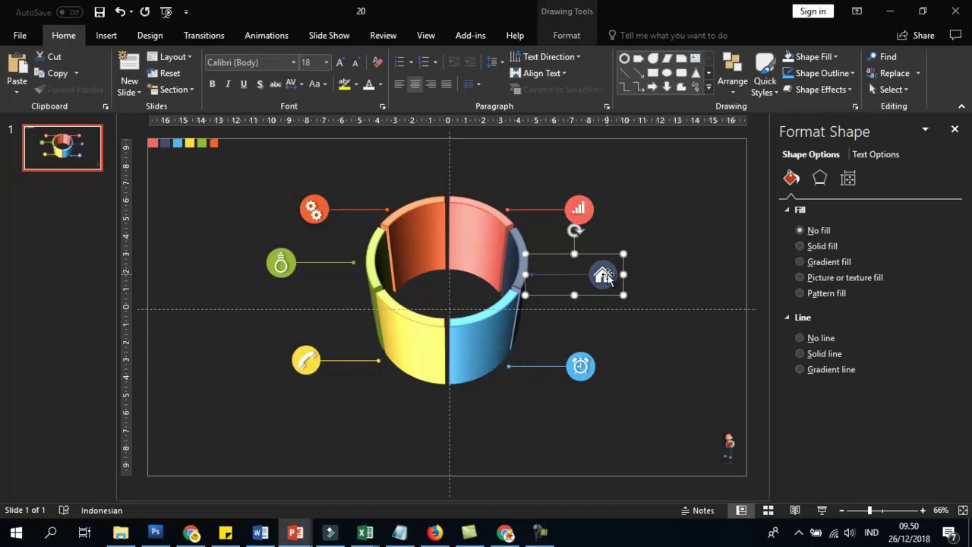
{"action": "left_click", "coordinate": [636, 353]}
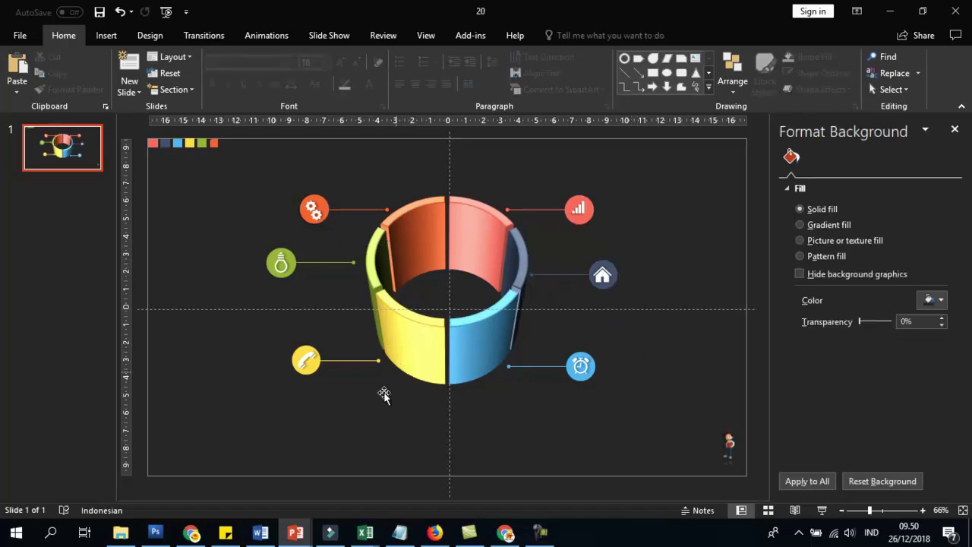
View slide 2's top-right JUDUL text block in presentation 18, then return to the ring presentation
{"action": "mouse_move", "coordinate": [261, 532]}
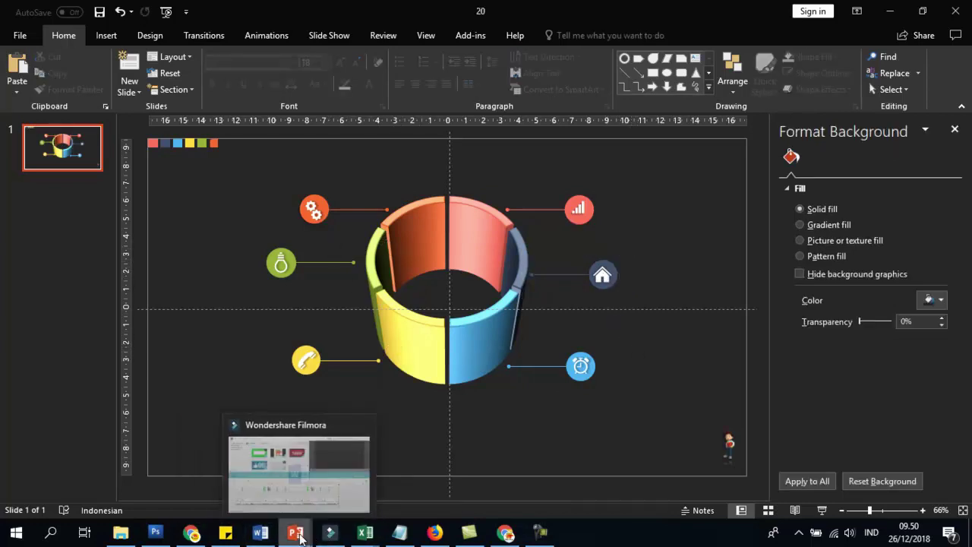
{"action": "mouse_move", "coordinate": [299, 536]}
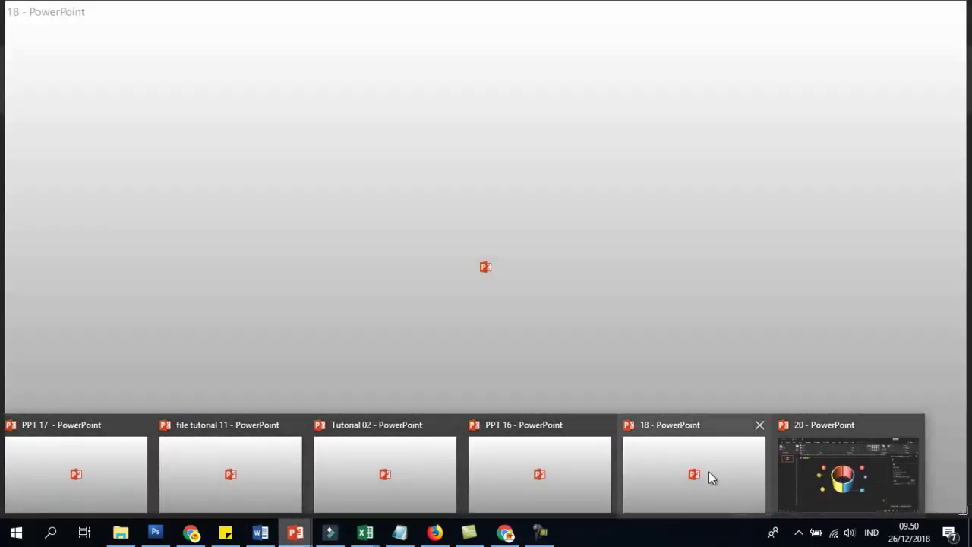
{"action": "mouse_move", "coordinate": [708, 472]}
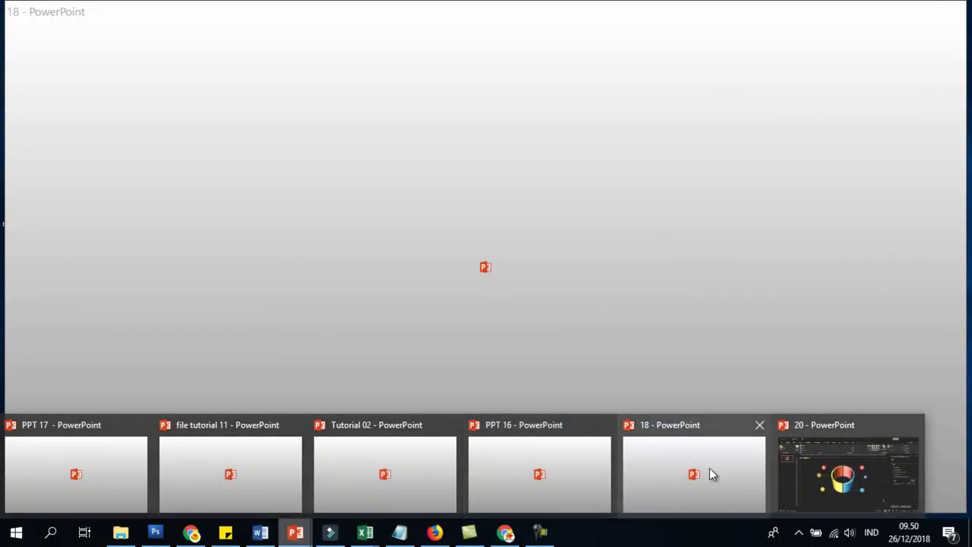
{"action": "left_click", "coordinate": [709, 471]}
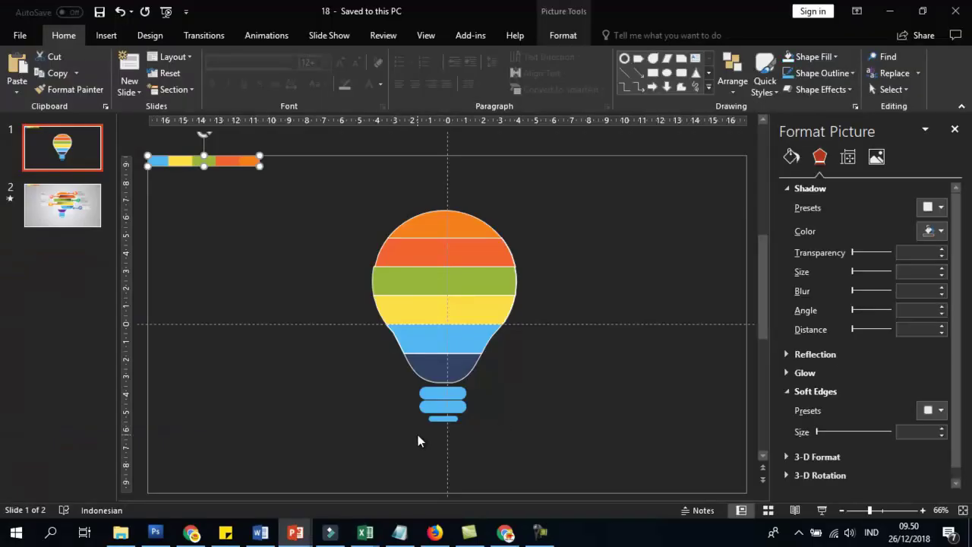
{"action": "key", "text": "Page_Down"}
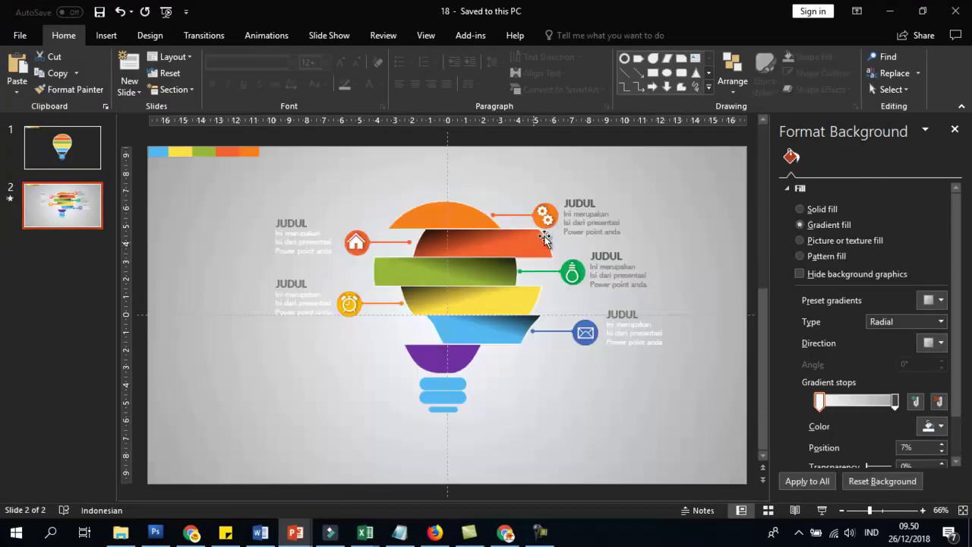
{"action": "left_click", "coordinate": [584, 216]}
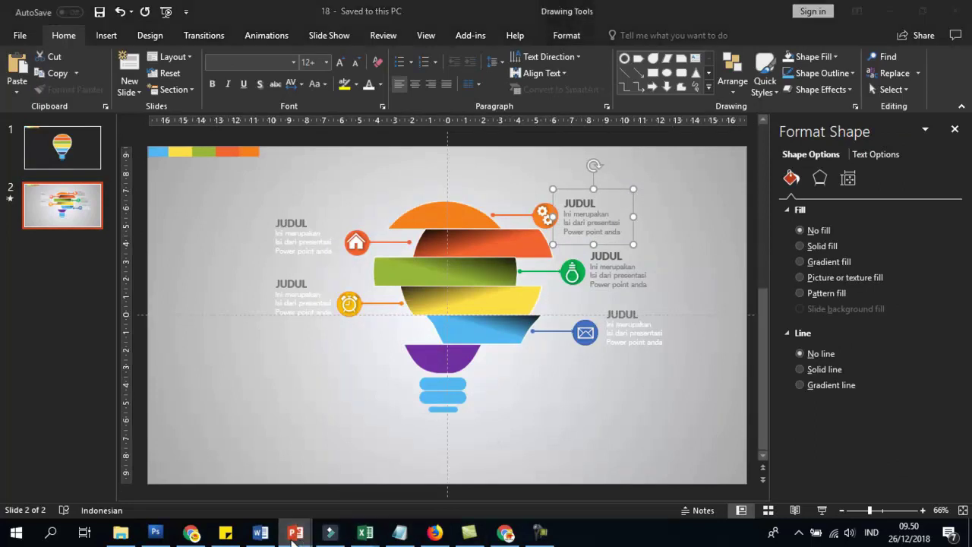
{"action": "mouse_move", "coordinate": [295, 532]}
{"action": "left_click", "coordinate": [787, 451]}
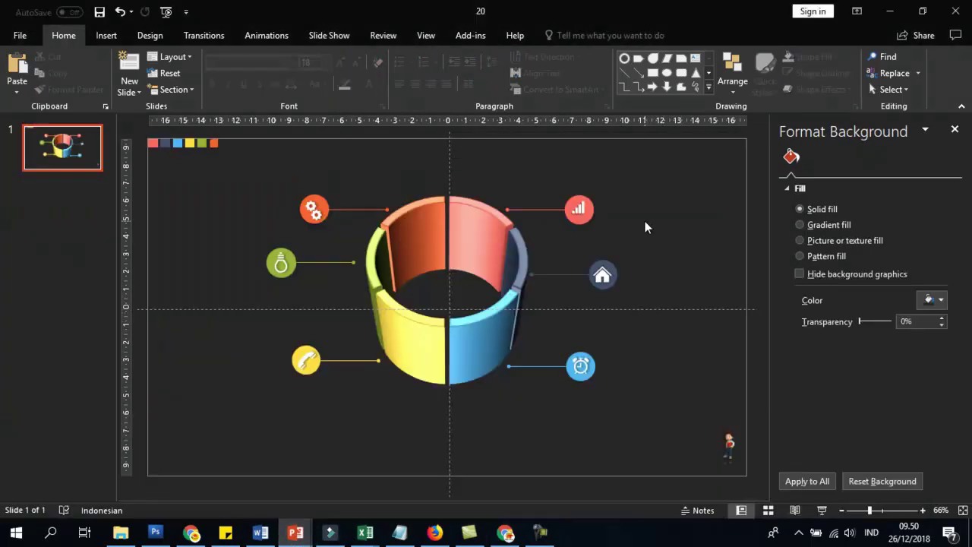
Paste the copied JUDUL text block beside the top-right chart icon
{"action": "key", "text": "ctrl+v"}
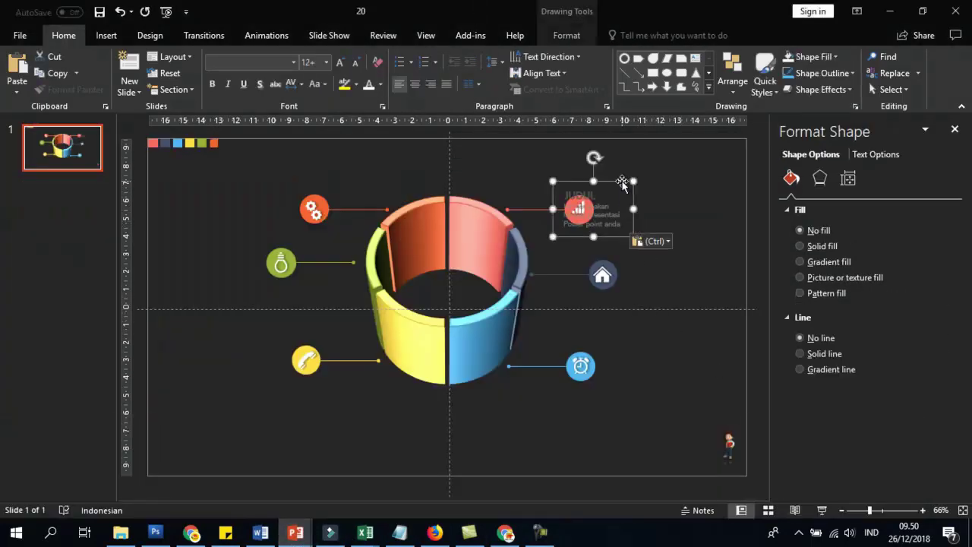
{"action": "left_click_drag", "start_coordinate": [622, 183], "coordinate": [660, 181]}
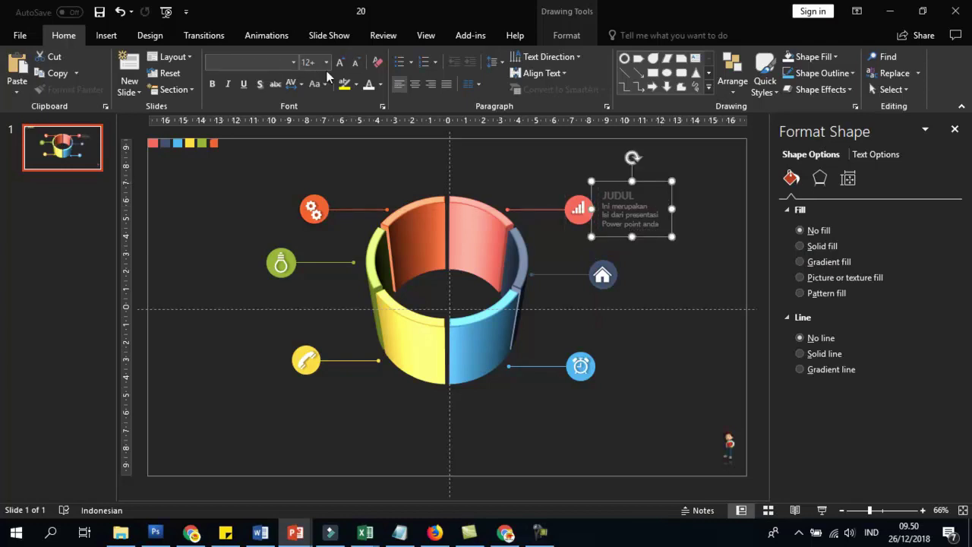
{"action": "left_click", "coordinate": [619, 222]}
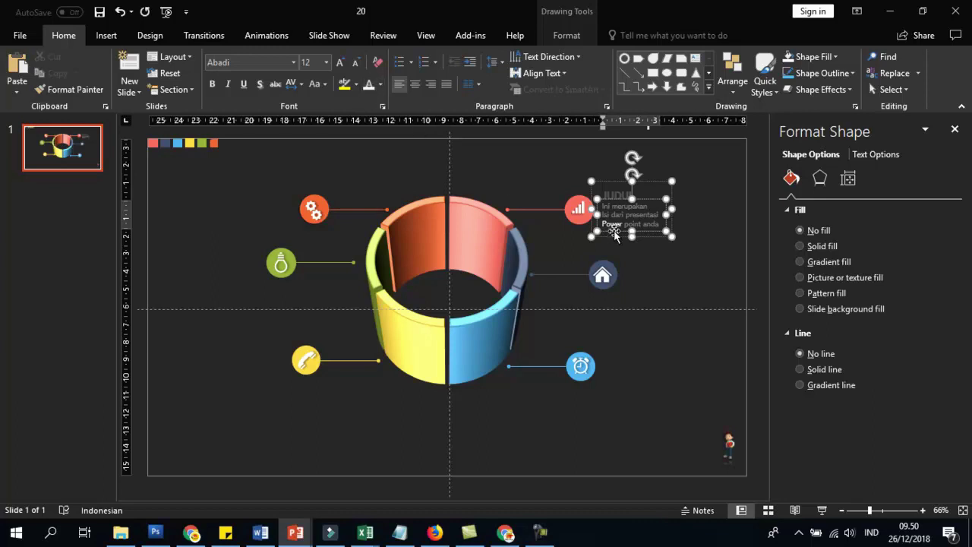
{"action": "left_click", "coordinate": [612, 259]}
{"action": "left_click", "coordinate": [653, 202]}
{"action": "key", "text": "Escape"}
Make the block's body text light grey and recolour the JUDUL title
{"action": "left_click", "coordinate": [380, 86]}
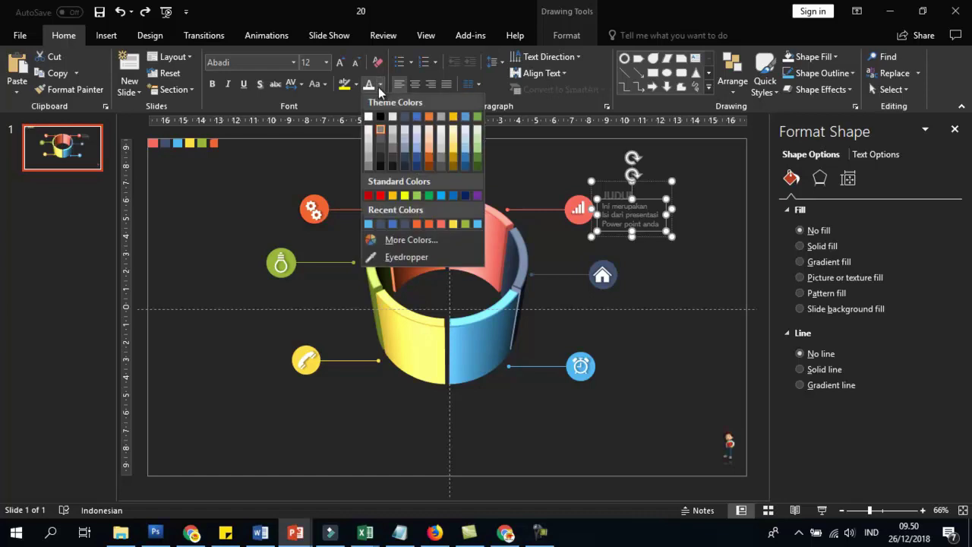
{"action": "left_click", "coordinate": [371, 152]}
{"action": "left_click", "coordinate": [608, 196]}
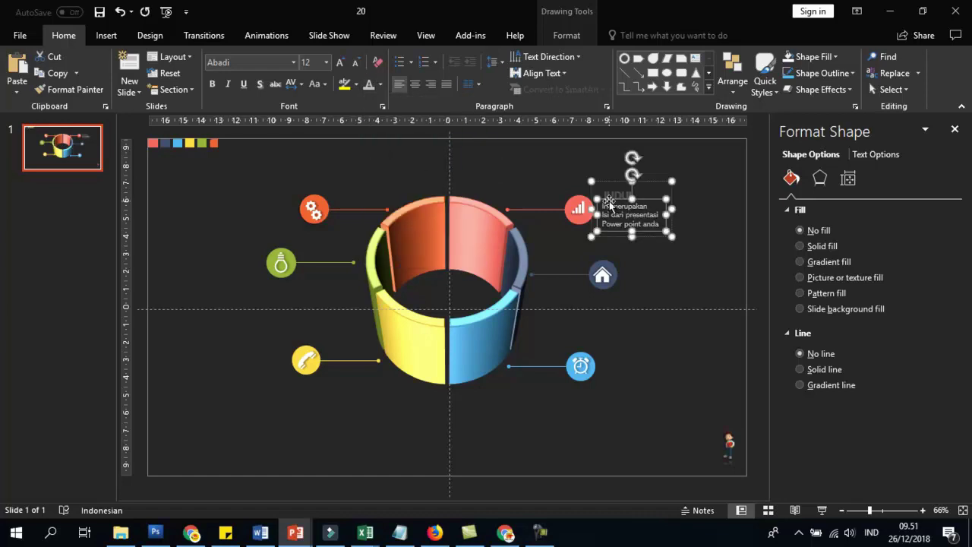
{"action": "left_click", "coordinate": [614, 191]}
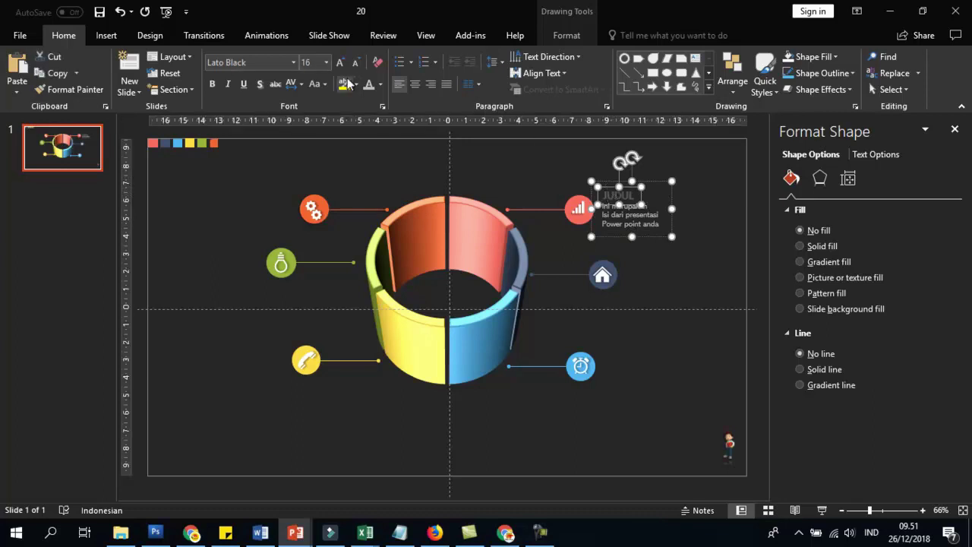
{"action": "left_click", "coordinate": [380, 85]}
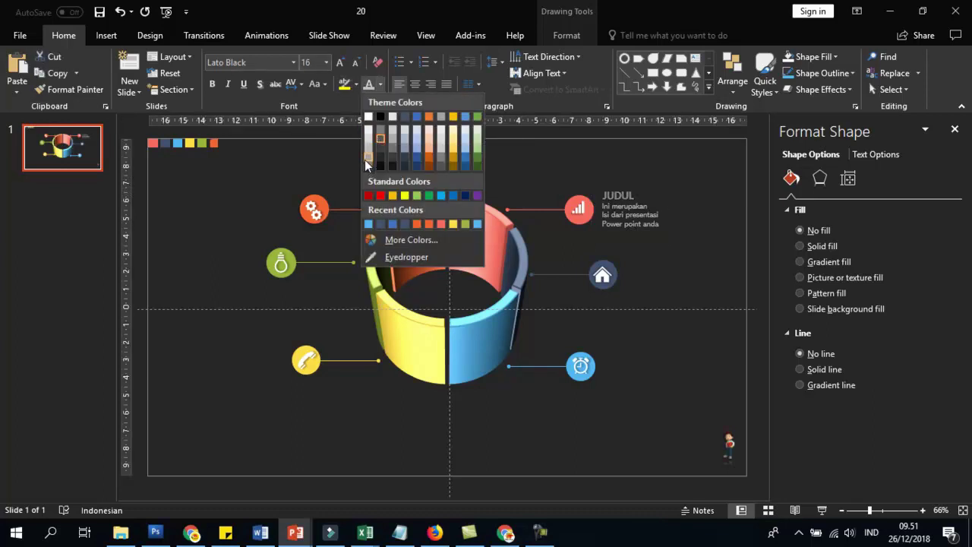
{"action": "left_click", "coordinate": [367, 146]}
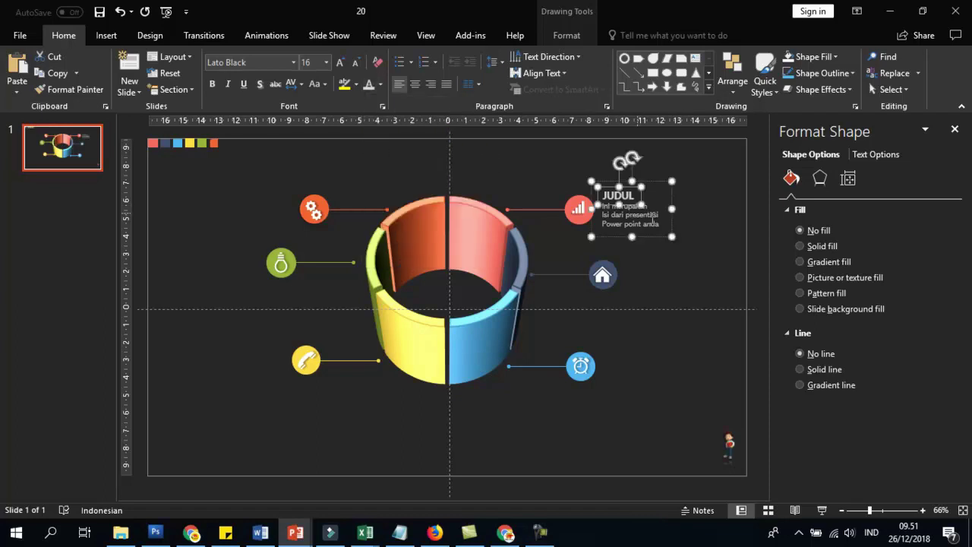
{"action": "left_click", "coordinate": [683, 244]}
Number the title so it reads JUDUL 01
{"action": "left_click", "coordinate": [655, 221]}
{"action": "left_click", "coordinate": [640, 196]}
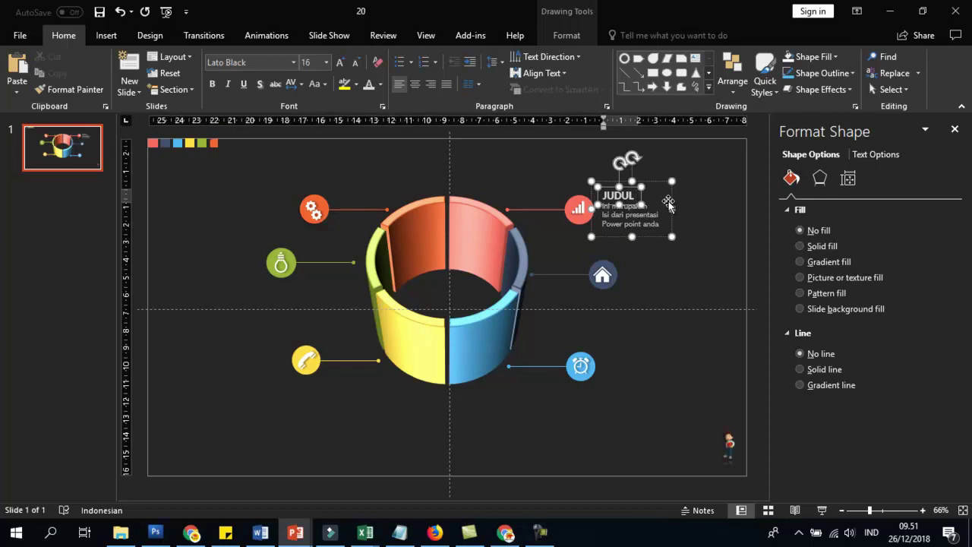
{"action": "key", "text": "Return"}
{"action": "type", "text": "01"}
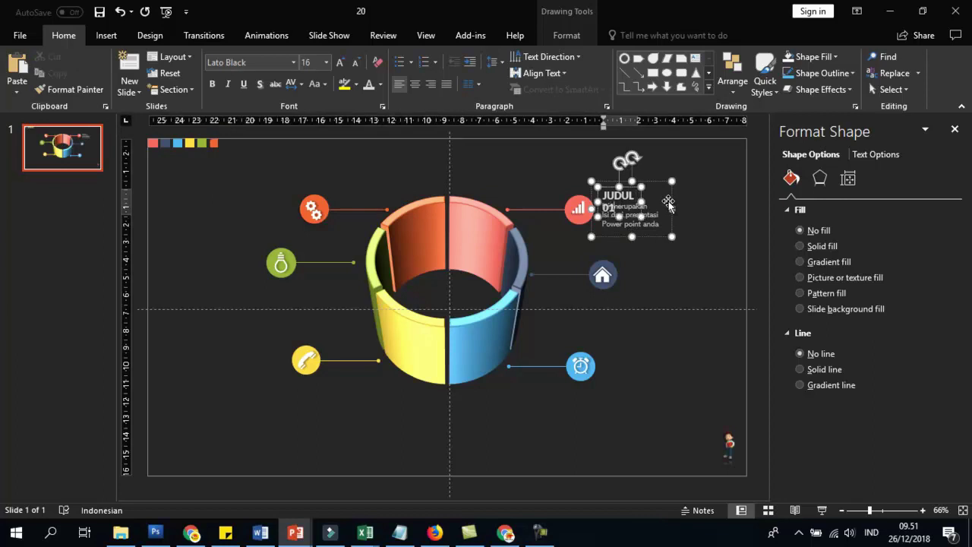
{"action": "key", "text": "Escape"}
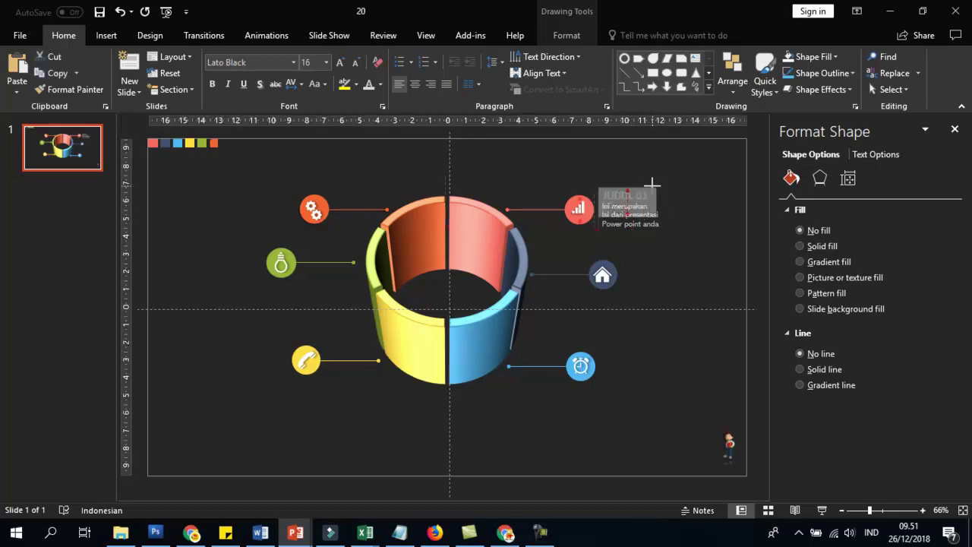
{"action": "left_click", "coordinate": [712, 197]}
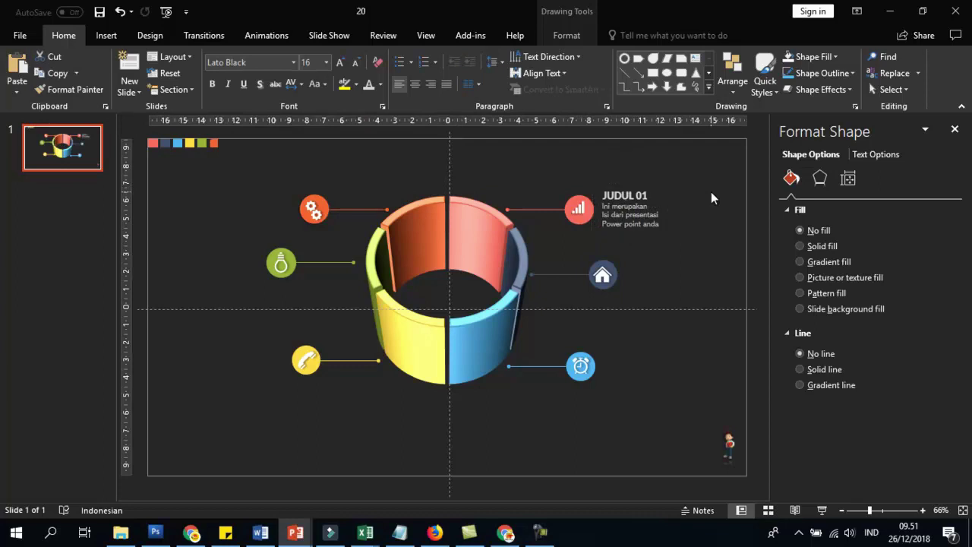
{"action": "left_click", "coordinate": [663, 238]}
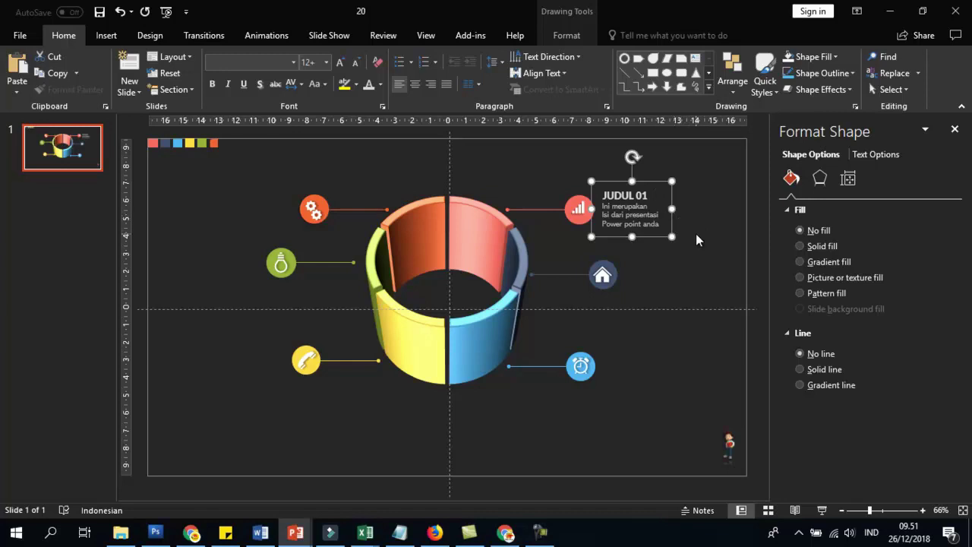
Duplicate the JUDUL 01 block beside the house and clock icons and the three left-side icons
{"action": "left_click_drag", "start_coordinate": [658, 182], "coordinate": [693, 260], "text": "ctrl"}
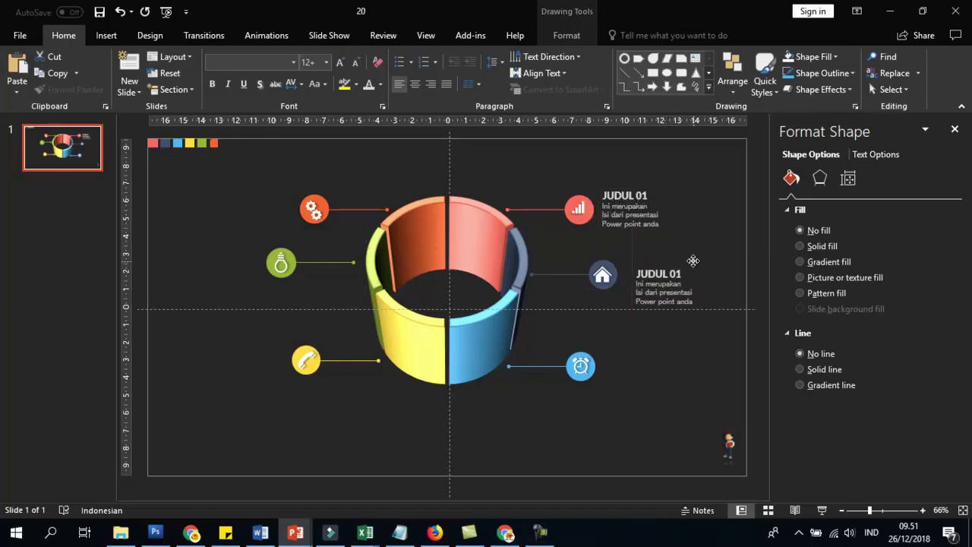
{"action": "left_click_drag", "start_coordinate": [693, 261], "coordinate": [681, 257], "text": "ctrl"}
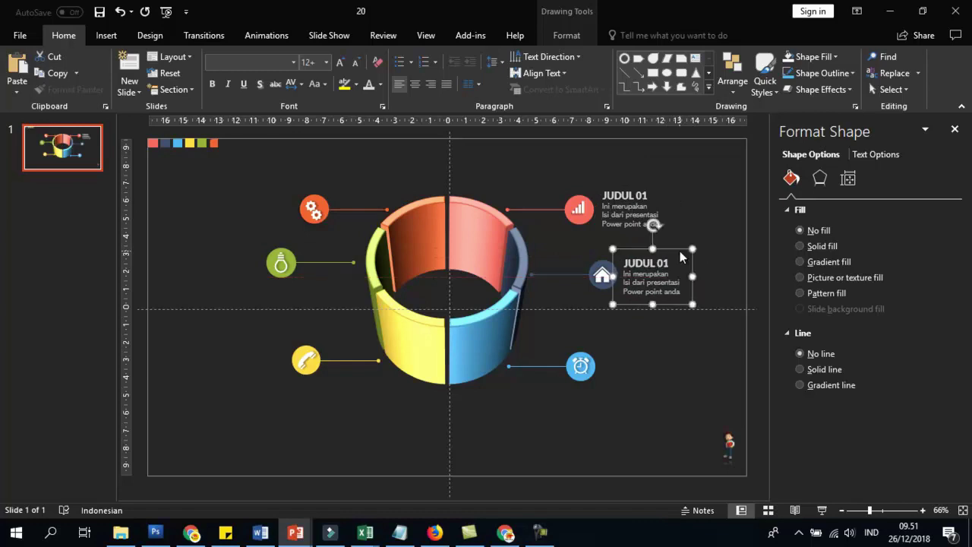
{"action": "left_click", "coordinate": [694, 301]}
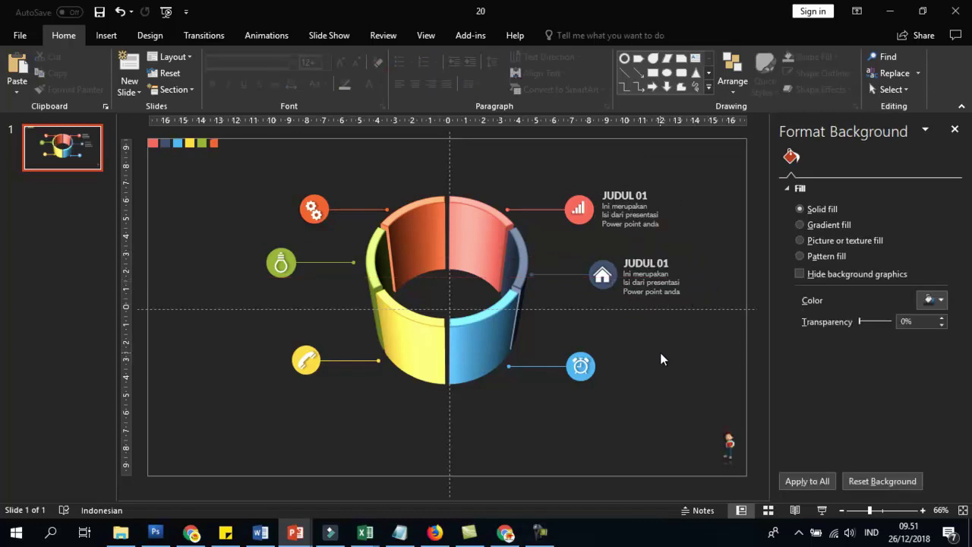
{"action": "mouse_move", "coordinate": [687, 255]}
{"action": "left_mouse_down", "text": "ctrl"}
{"action": "mouse_move", "coordinate": [667, 348]}
{"action": "mouse_move", "coordinate": [255, 354]}
{"action": "left_mouse_up", "text": "ctrl"}
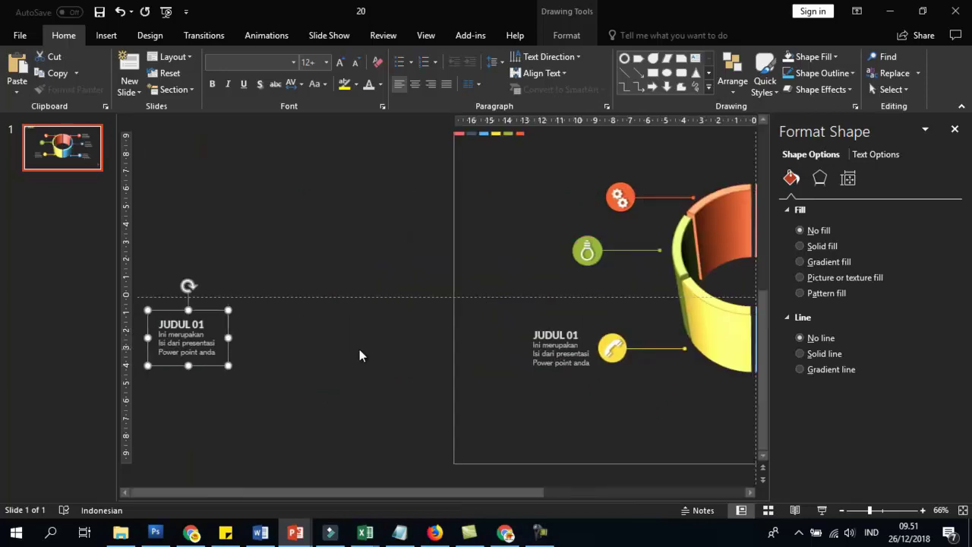
{"action": "left_click_drag", "start_coordinate": [190, 327], "coordinate": [288, 175]}
Colour the top-right title with the chart icon's red and the house title blue-grey
{"action": "triple_click", "coordinate": [625, 195]}
{"action": "left_click", "coordinate": [380, 84]}
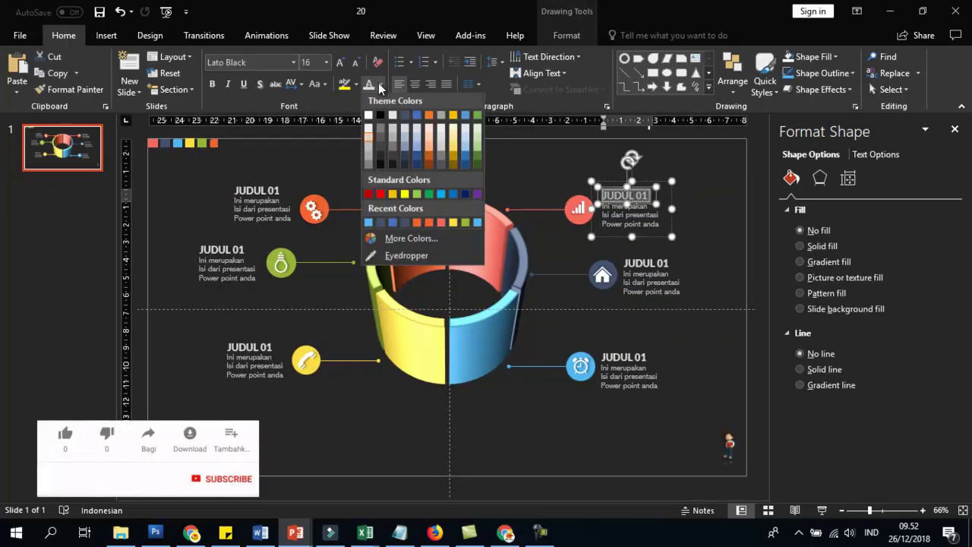
{"action": "left_click", "coordinate": [395, 257]}
{"action": "left_click", "coordinate": [581, 203]}
{"action": "triple_click", "coordinate": [646, 263]}
{"action": "left_click", "coordinate": [380, 85]}
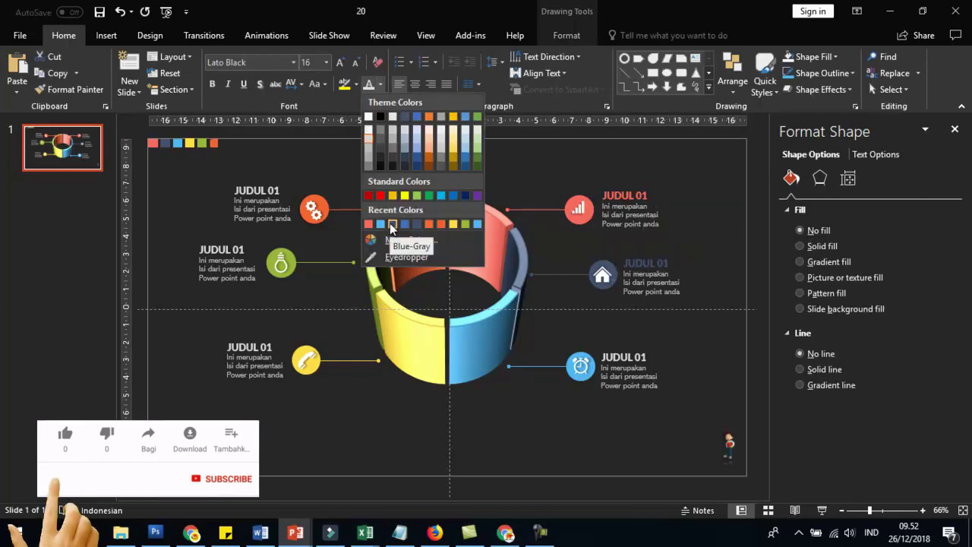
{"action": "left_click", "coordinate": [392, 228]}
Colour the left-side titles yellow, green and orange from bottom to top
{"action": "left_click", "coordinate": [607, 364]}
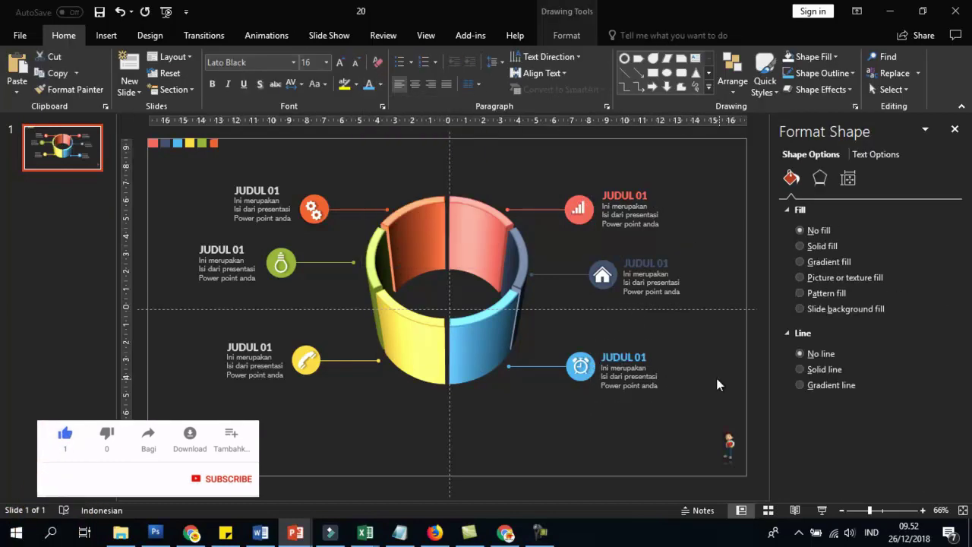
{"action": "triple_click", "coordinate": [249, 347]}
{"action": "left_click", "coordinate": [380, 84]}
{"action": "left_click", "coordinate": [384, 227]}
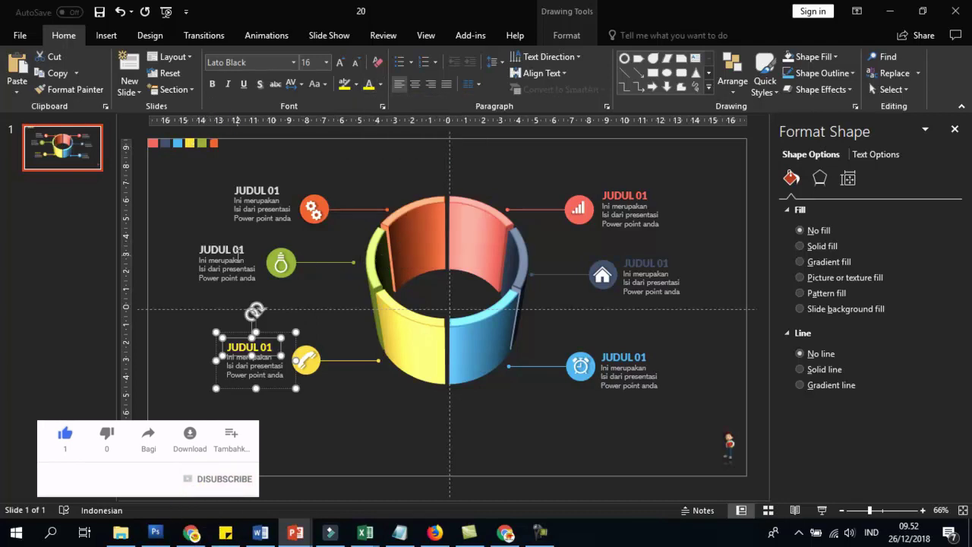
{"action": "triple_click", "coordinate": [228, 250]}
{"action": "left_click", "coordinate": [380, 84]}
{"action": "left_click", "coordinate": [368, 224]}
{"action": "triple_click", "coordinate": [257, 190]}
{"action": "left_click", "coordinate": [380, 85]}
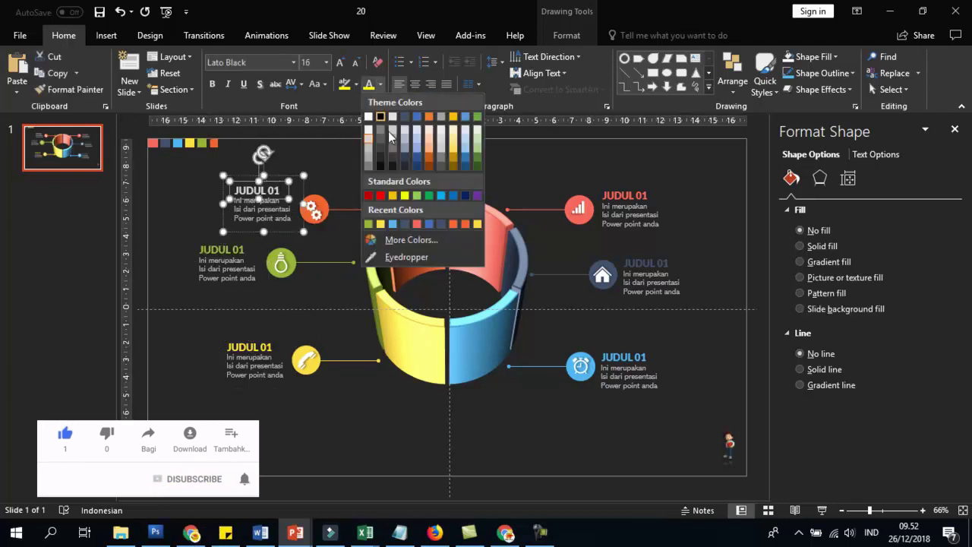
{"action": "left_click", "coordinate": [417, 223]}
{"action": "left_click", "coordinate": [665, 263]}
{"action": "triple_click", "coordinate": [664, 357]}
{"action": "type", "text": "3"}
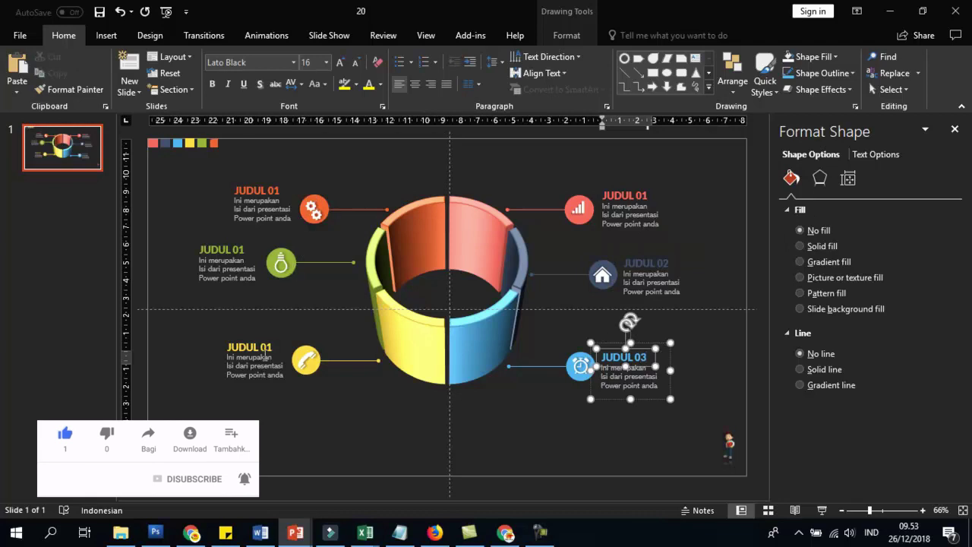
Renumber the left titles JUDUL 04, 05 and 06 from bottom to top
{"action": "left_click", "coordinate": [264, 351]}
{"action": "double_click", "coordinate": [268, 347]}
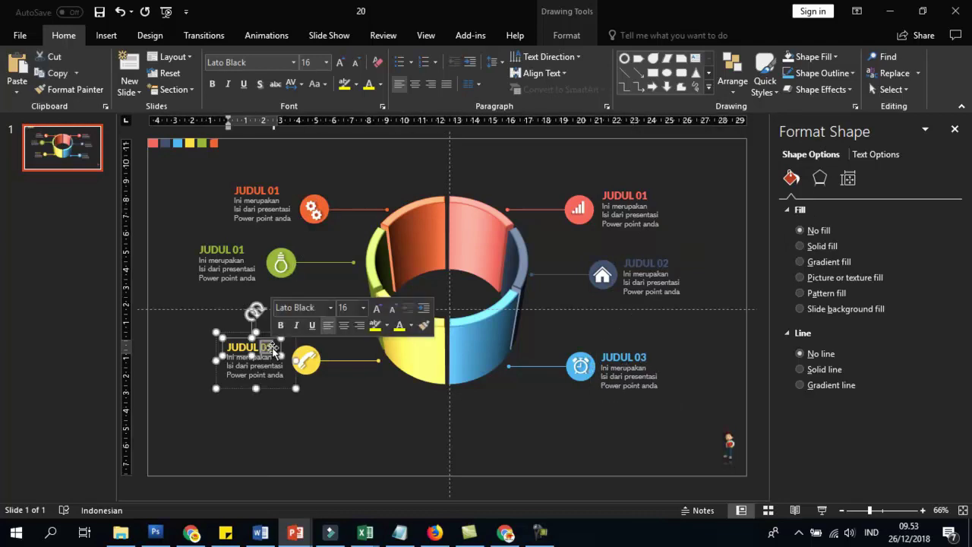
{"action": "left_click", "coordinate": [272, 347]}
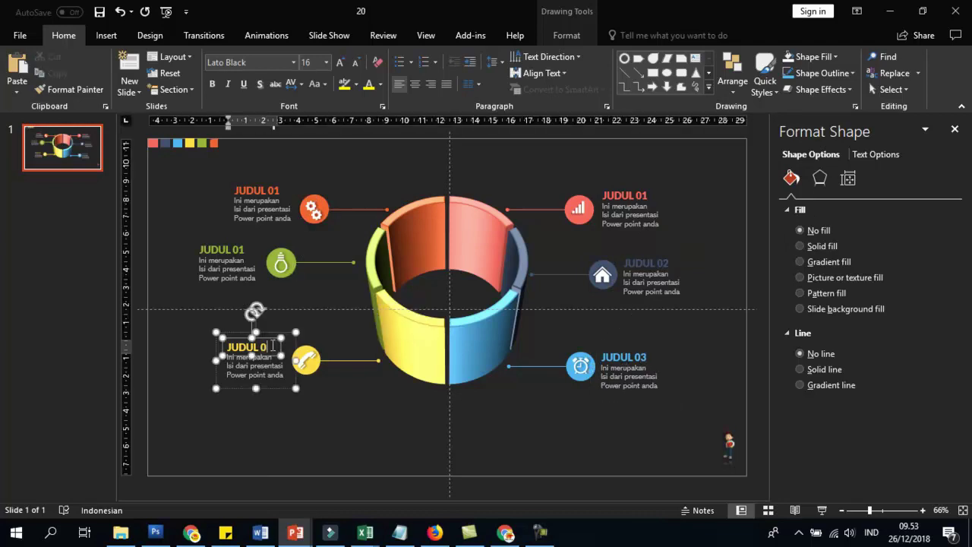
{"action": "type", "text": "4"}
{"action": "left_click", "coordinate": [243, 253]}
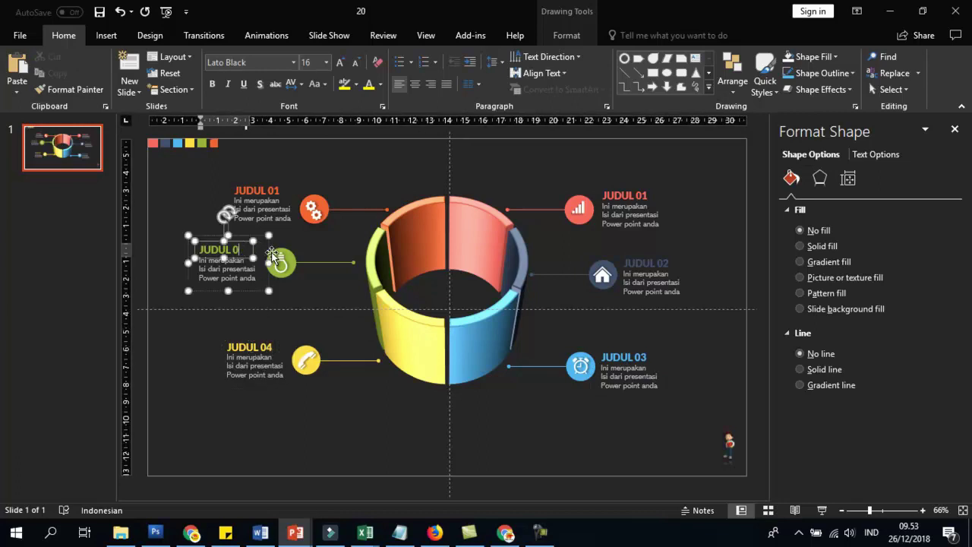
{"action": "type", "text": "5"}
{"action": "left_click", "coordinate": [278, 193]}
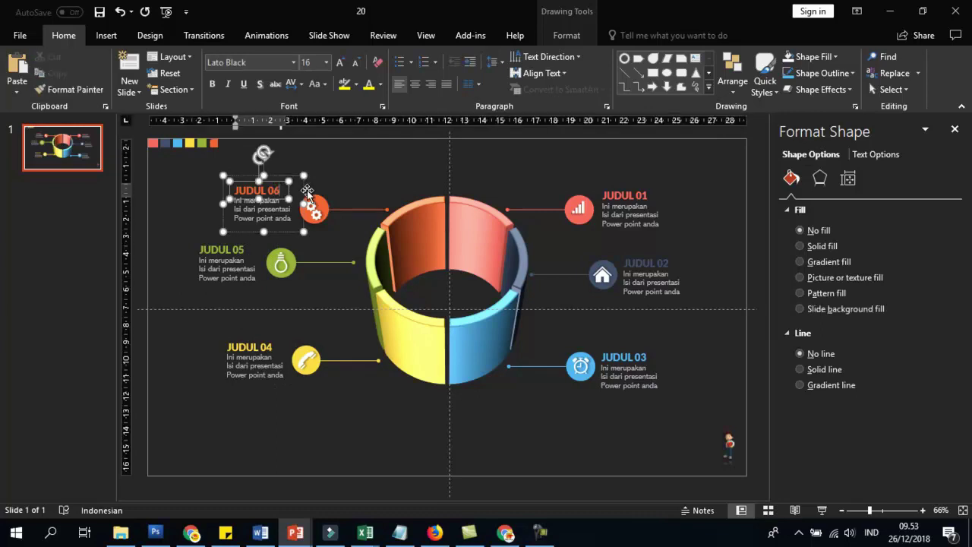
{"action": "left_click", "coordinate": [347, 172]}
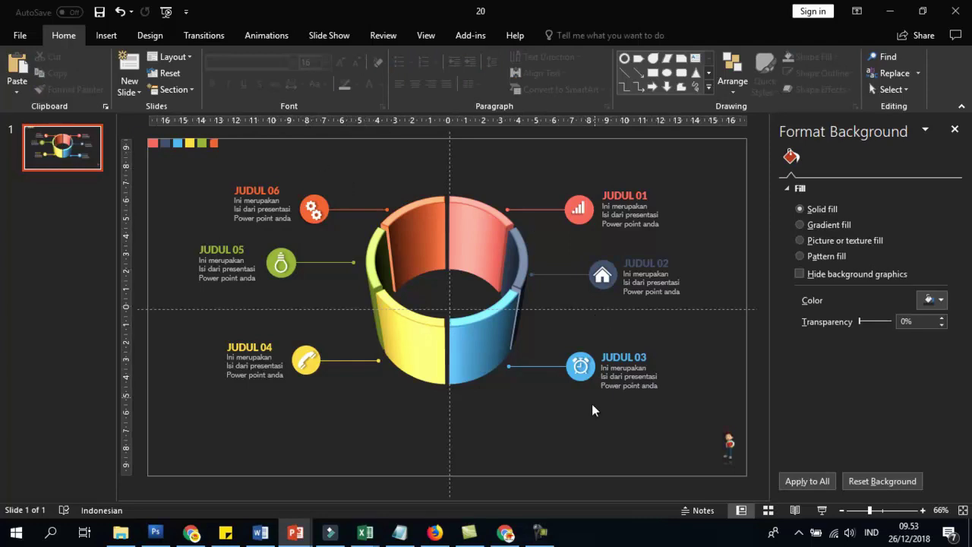
{"action": "left_click", "coordinate": [538, 370]}
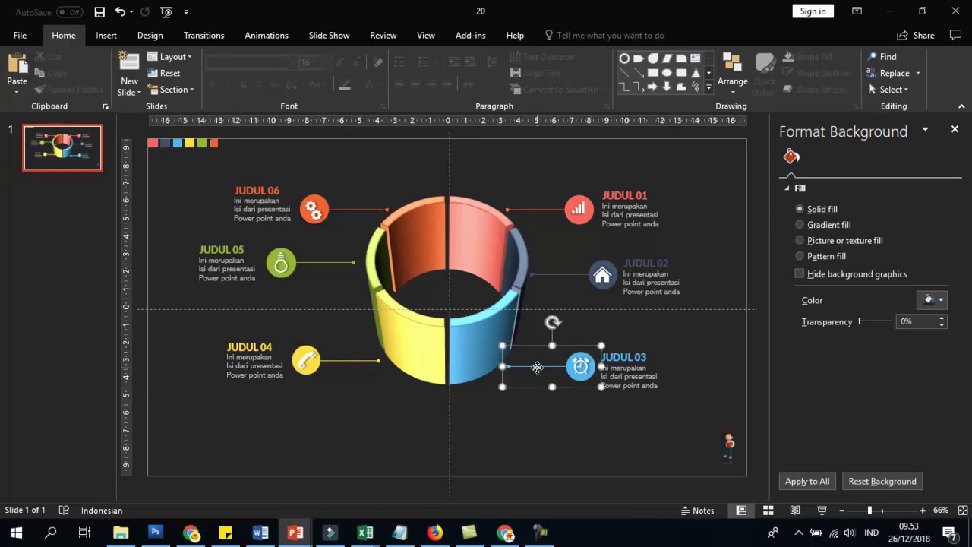
{"action": "left_click", "coordinate": [685, 413]}
{"action": "left_click_drag", "start_coordinate": [683, 407], "coordinate": [506, 366]}
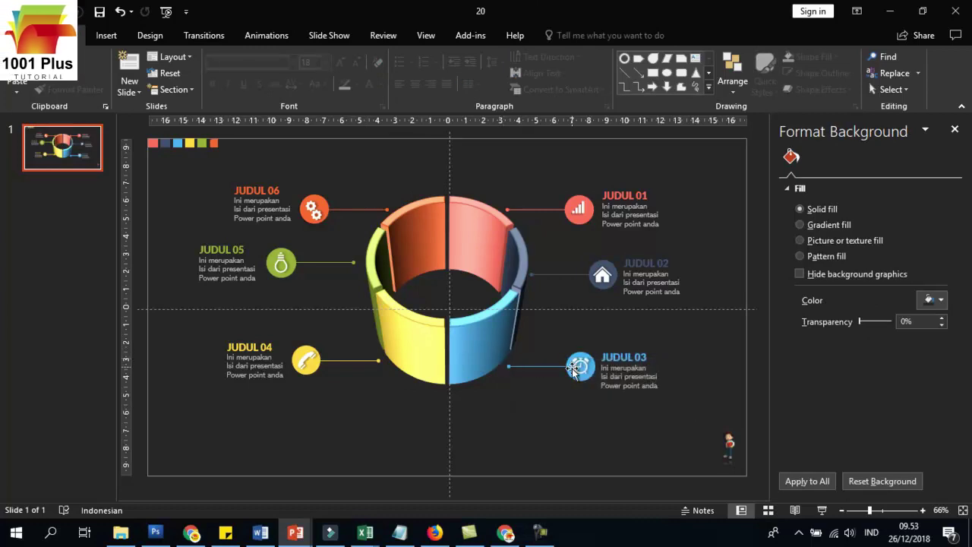
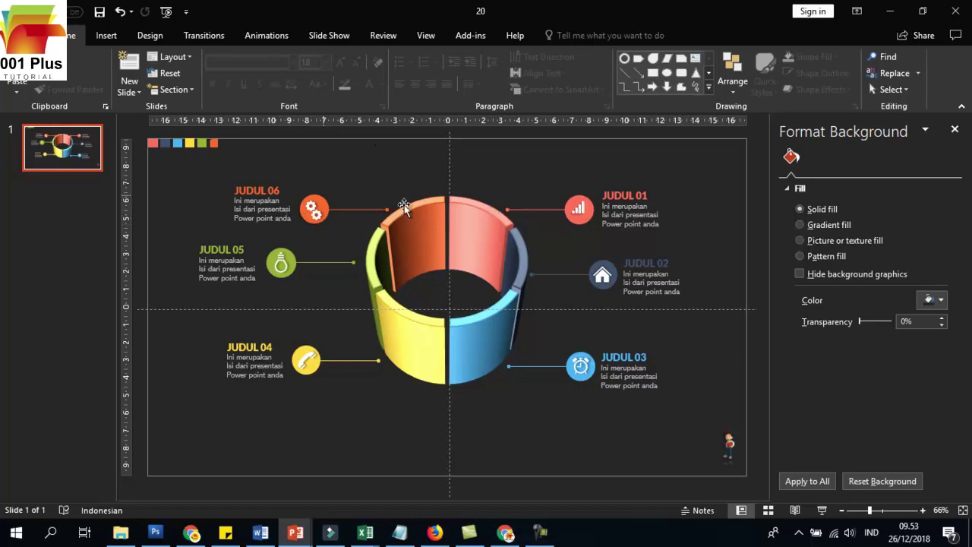
Group the JUDUL 01 connector line, chart icon and text box into one object
{"action": "left_click", "coordinate": [615, 196]}
{"action": "left_click", "coordinate": [689, 200]}
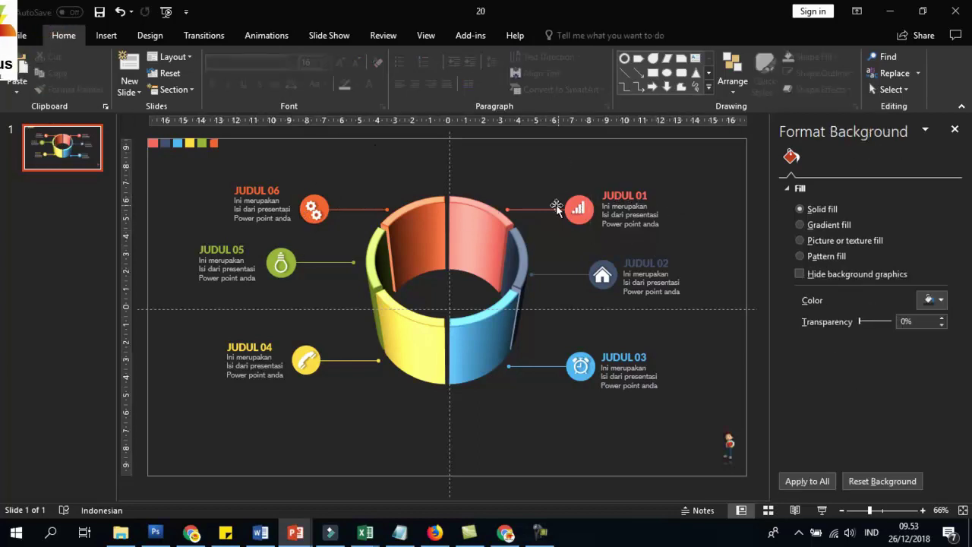
{"action": "left_click", "coordinate": [535, 211]}
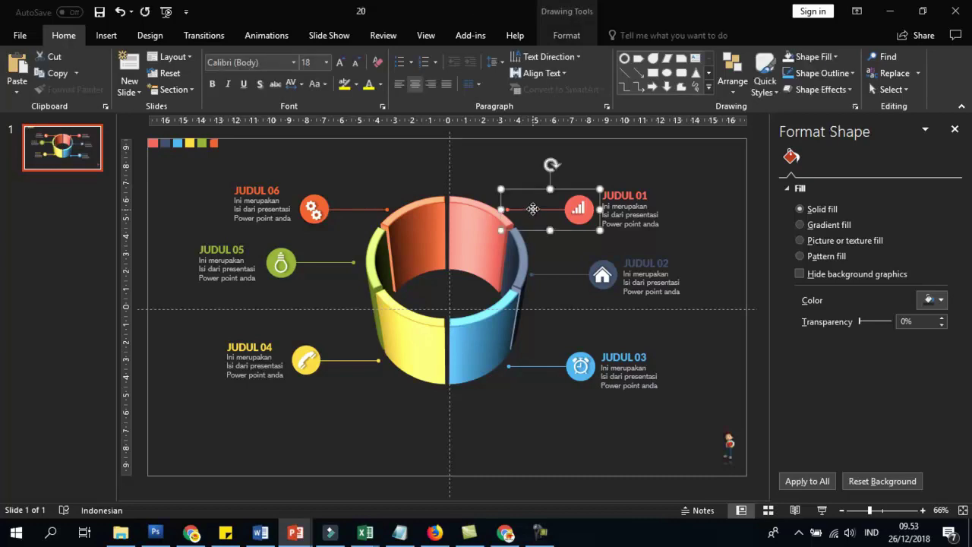
{"action": "left_click", "coordinate": [579, 210], "text": "shift"}
{"action": "left_click", "coordinate": [627, 196], "text": "shift"}
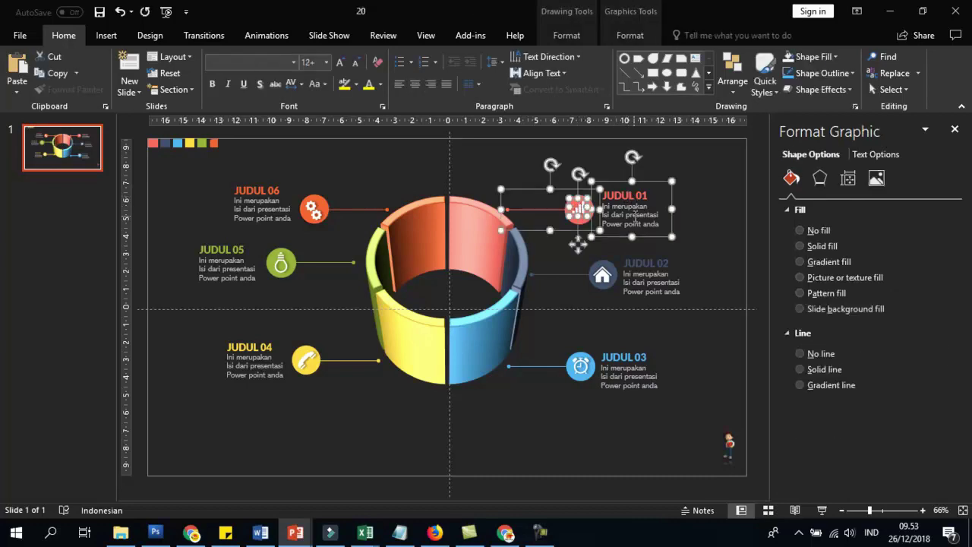
{"action": "left_click", "coordinate": [652, 186], "text": "shift"}
{"action": "left_click", "coordinate": [653, 188], "text": "shift"}
{"action": "key", "text": "ctrl+g"}
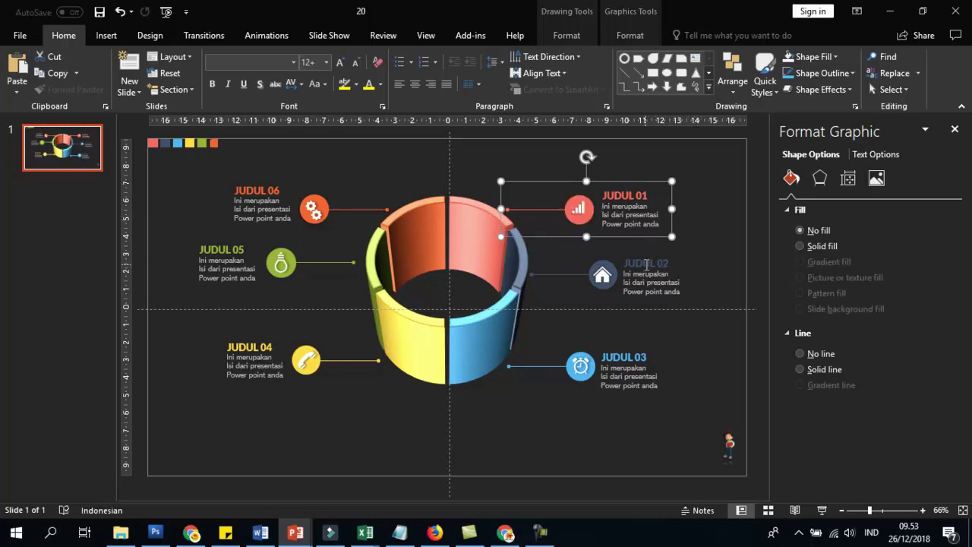
Give the JUDUL 01 group a Fly In entrance from the right and show the Animation Pane
{"action": "left_click", "coordinate": [254, 38]}
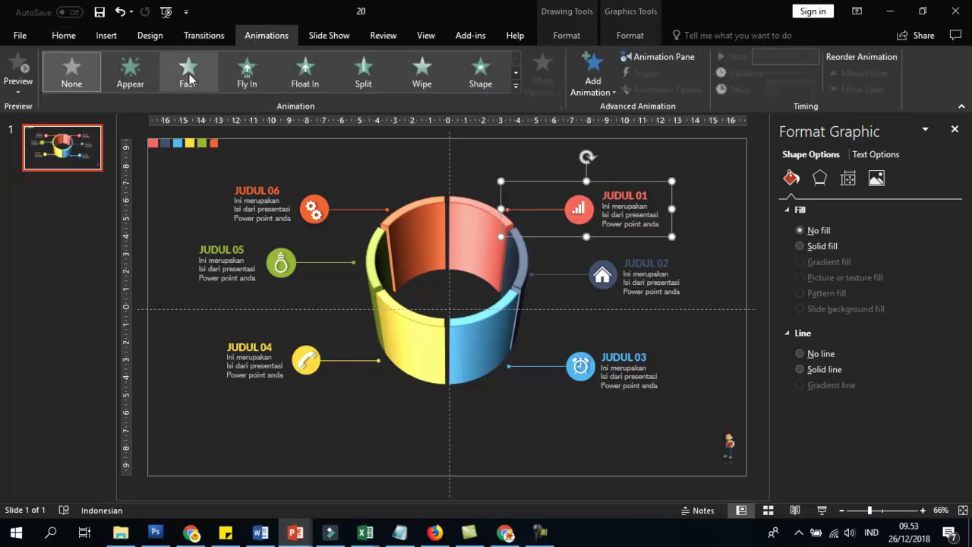
{"action": "left_click", "coordinate": [254, 82]}
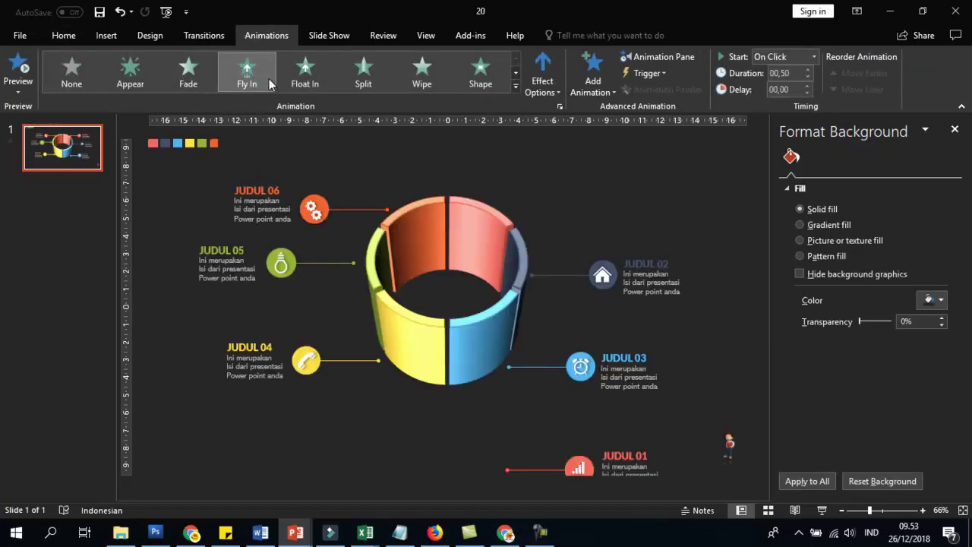
{"action": "left_click", "coordinate": [542, 76]}
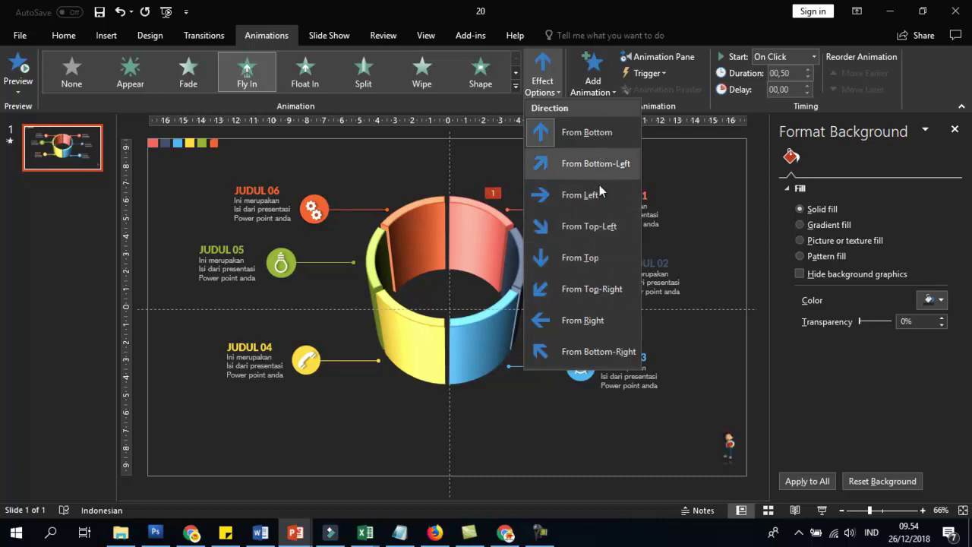
{"action": "left_click", "coordinate": [599, 325]}
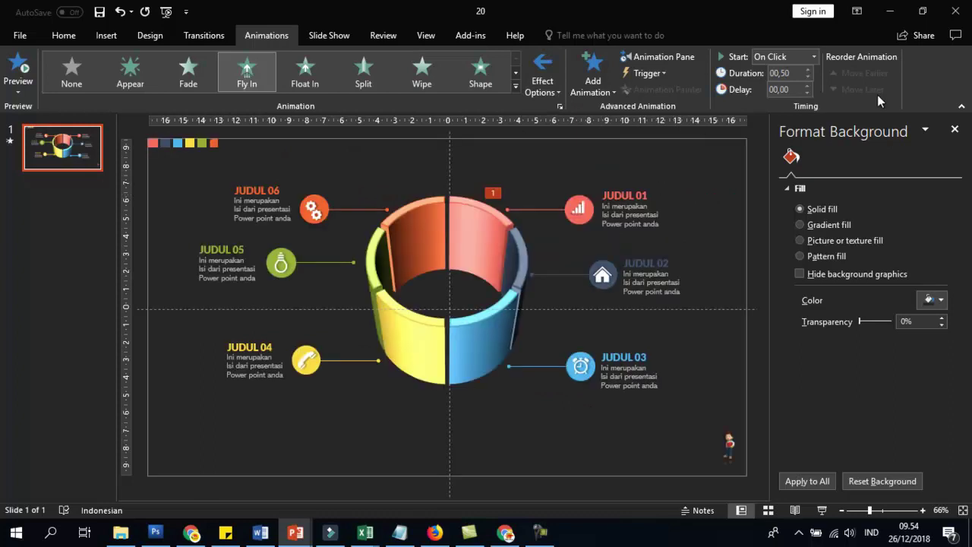
{"action": "left_click", "coordinate": [672, 56]}
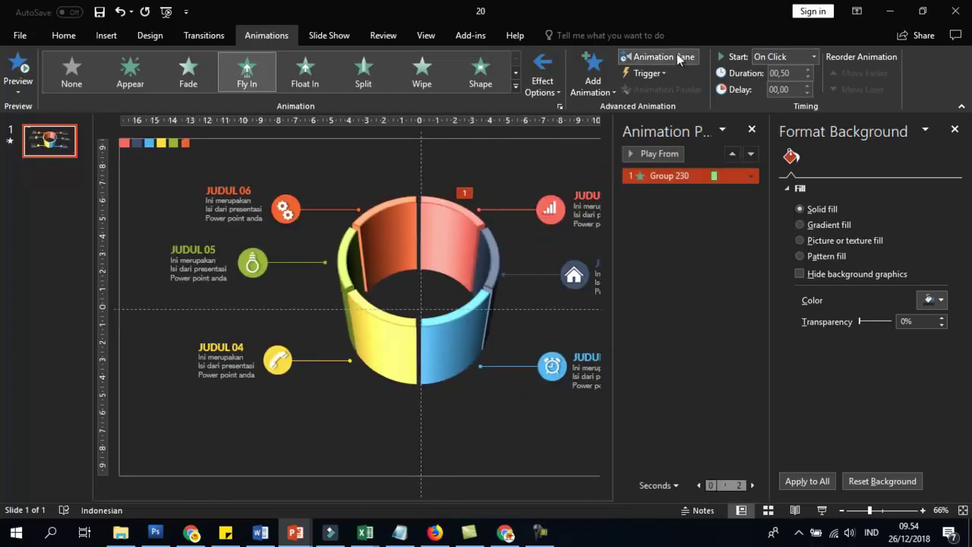
Keep Group 230's fly-in at 0.5 s, add a 0.38 s bounce end, and close the Animation Pane
{"action": "left_click", "coordinate": [752, 178]}
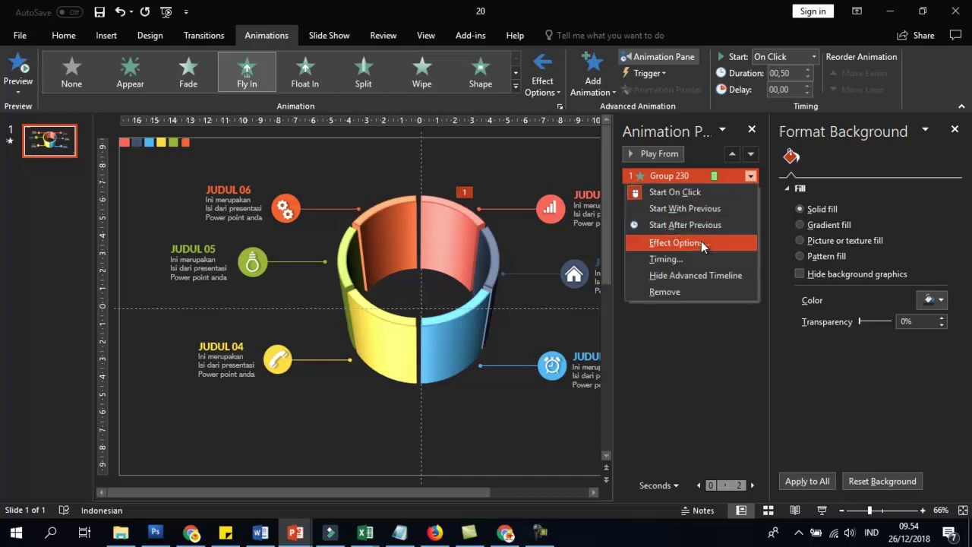
{"action": "left_click", "coordinate": [680, 253]}
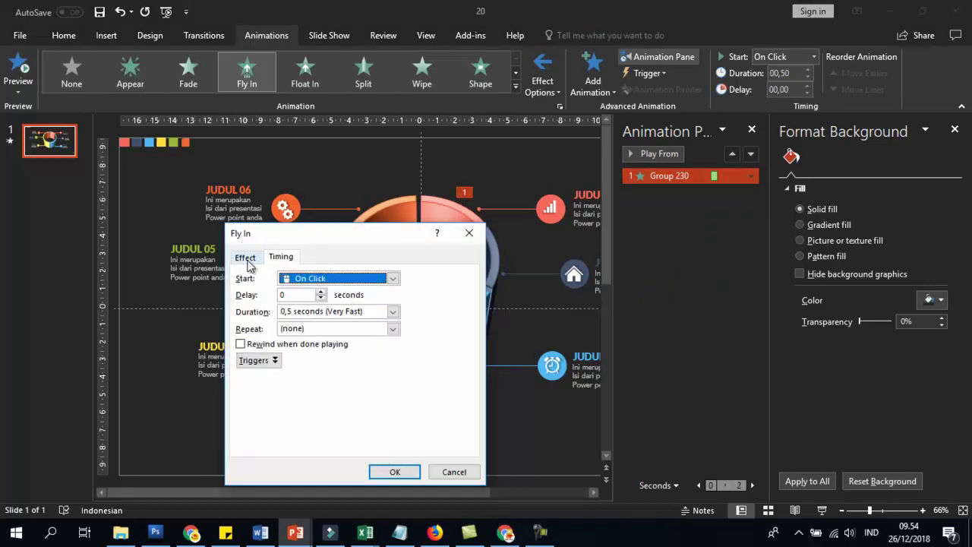
{"action": "left_click", "coordinate": [394, 311]}
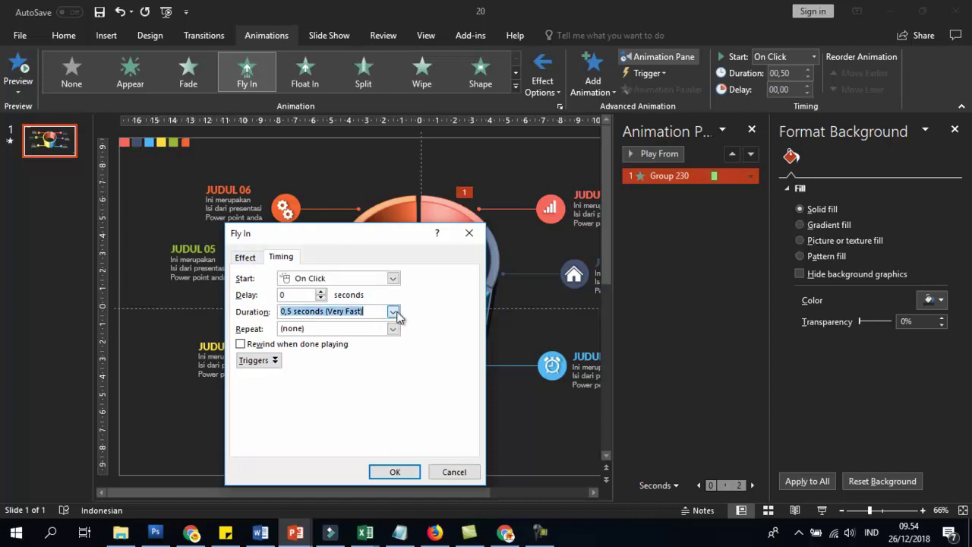
{"action": "left_click", "coordinate": [393, 311]}
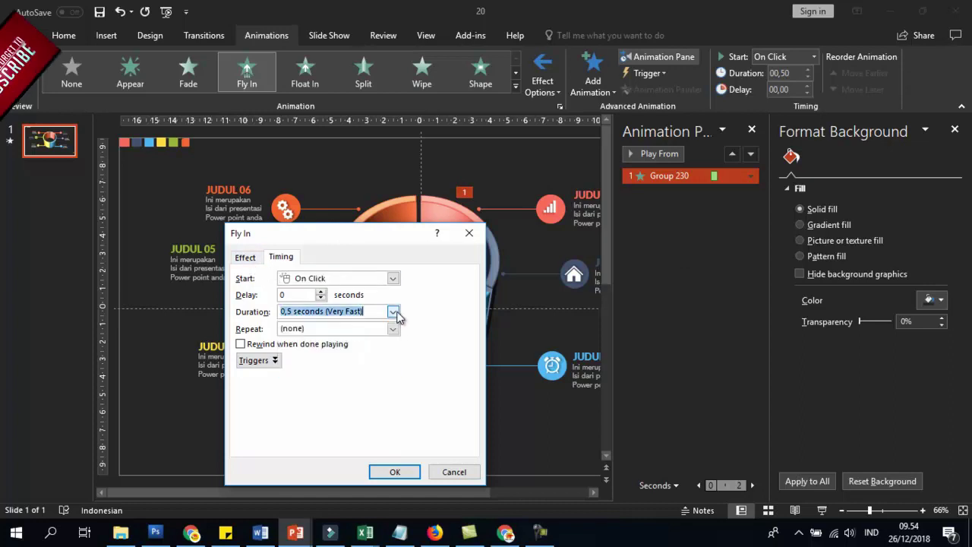
{"action": "left_click", "coordinate": [245, 257]}
{"action": "left_click_drag", "start_coordinate": [319, 351], "coordinate": [349, 351]}
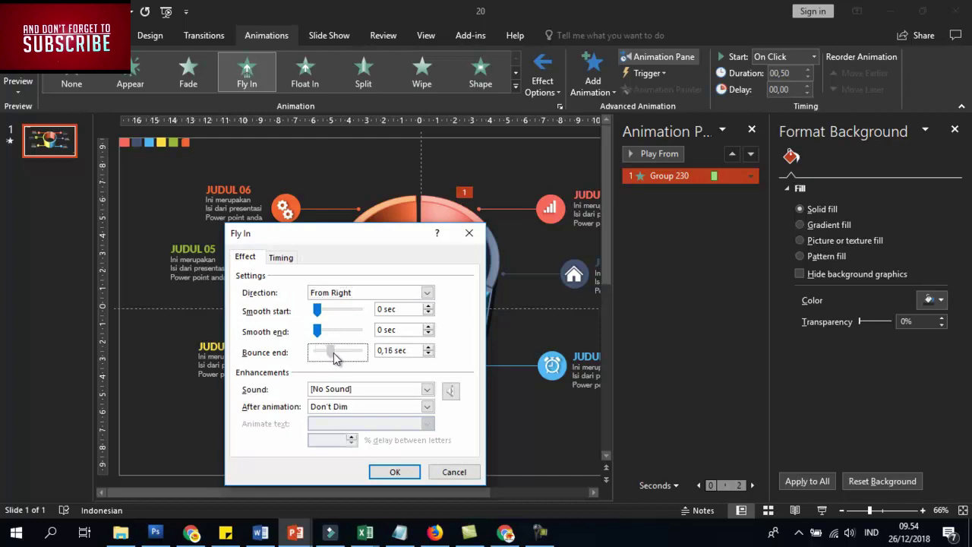
{"action": "left_click", "coordinate": [394, 472]}
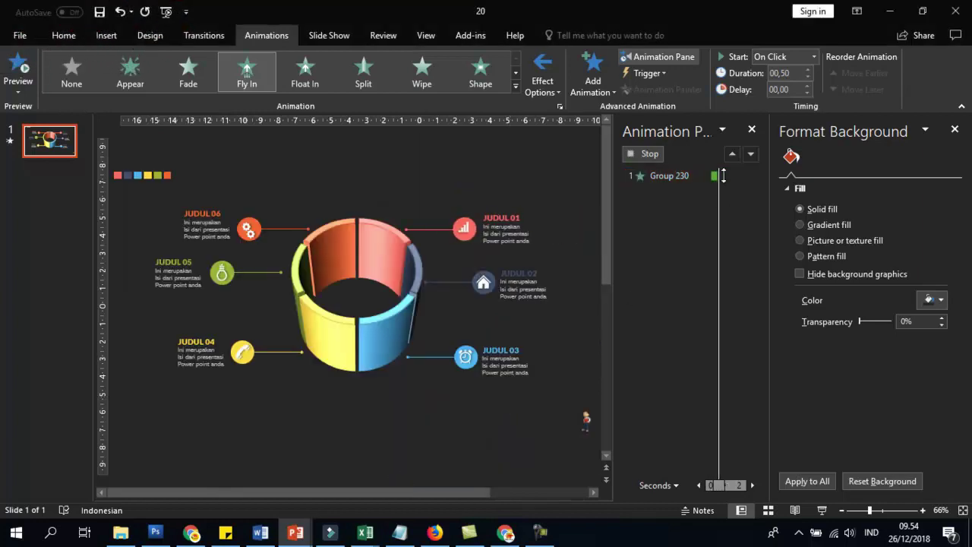
{"action": "left_click", "coordinate": [752, 130]}
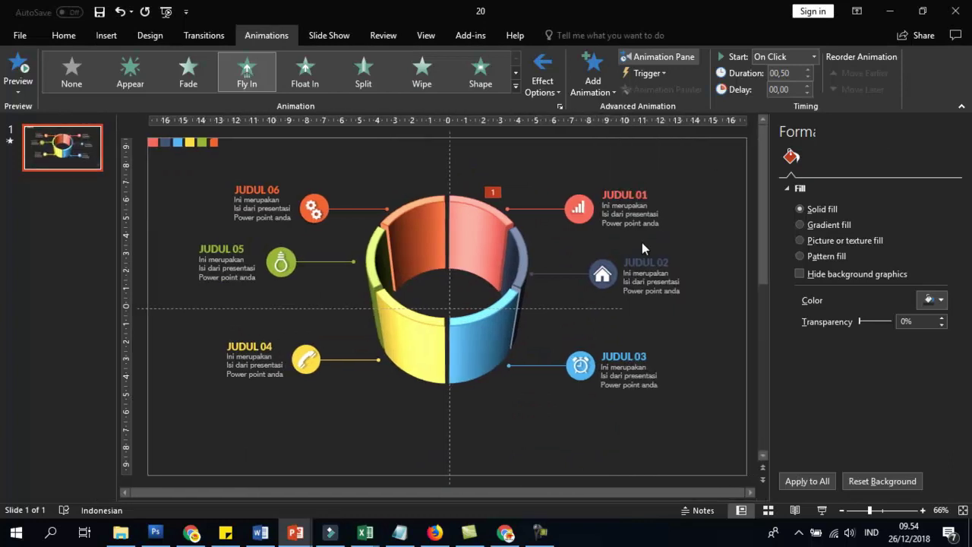
Copy the JUDUL 01 fly-in animation onto JUDUL 02 with Animation Painter
{"action": "left_click", "coordinate": [612, 198]}
{"action": "left_click", "coordinate": [619, 183]}
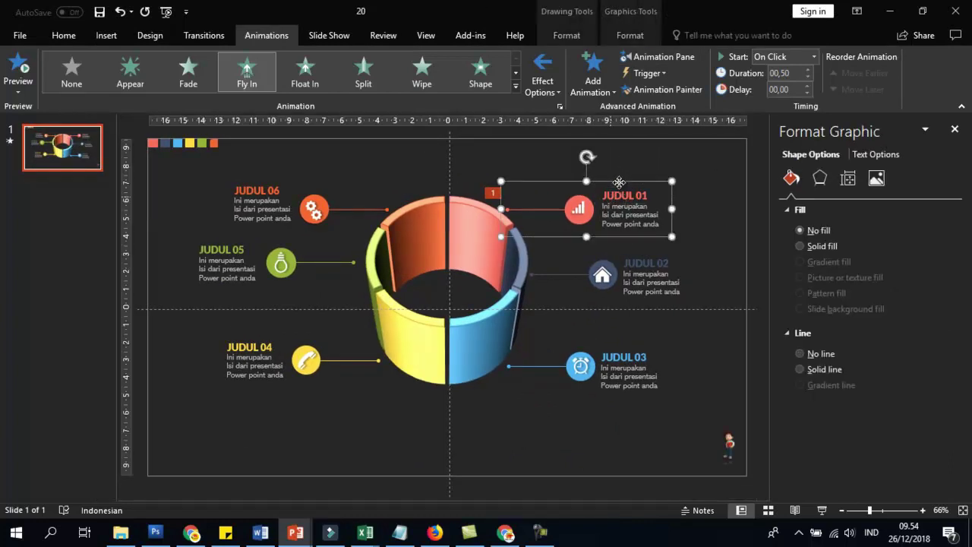
{"action": "left_click", "coordinate": [668, 88]}
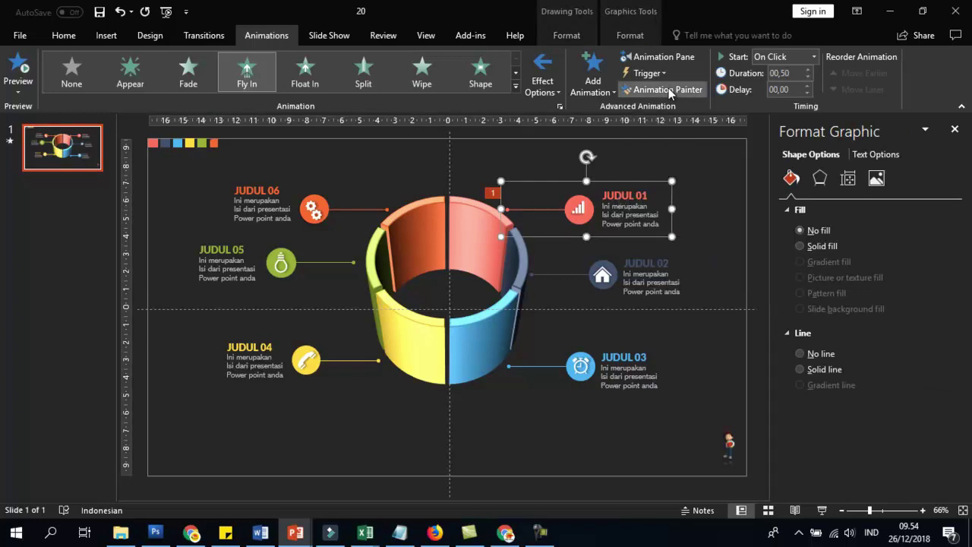
{"action": "left_click", "coordinate": [644, 272]}
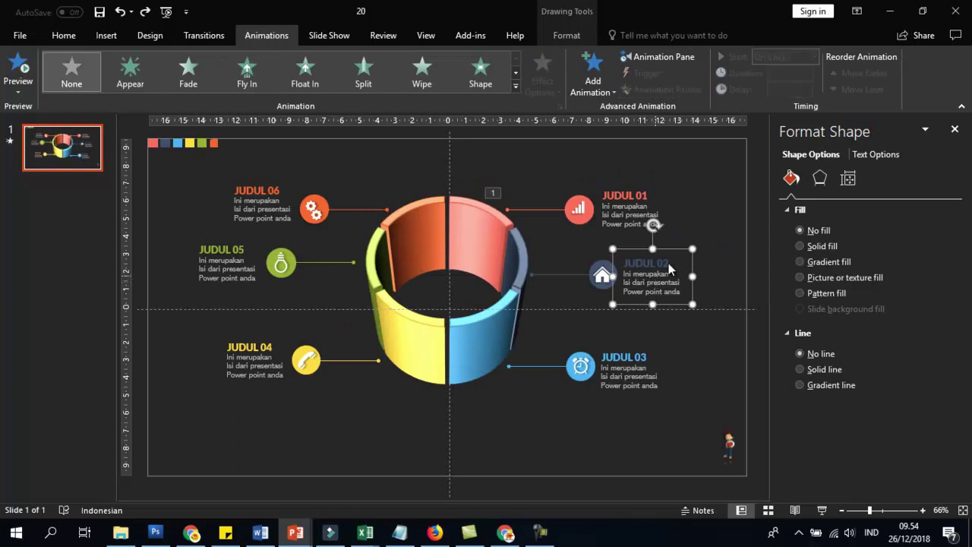
{"action": "left_click", "coordinate": [710, 218]}
Group the JUDUL 03 clock icon, text and connector together
{"action": "left_click", "coordinate": [603, 275]}
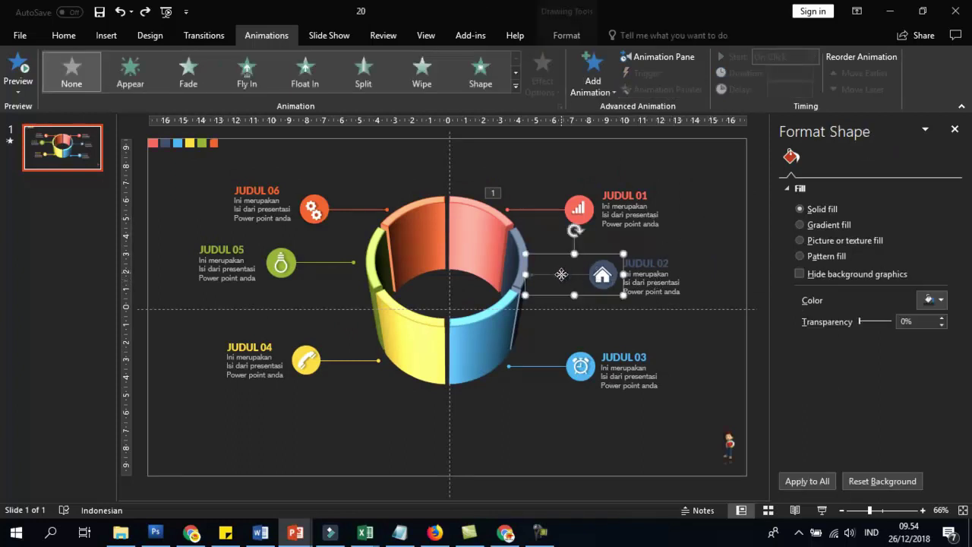
{"action": "left_click", "coordinate": [603, 275]}
{"action": "left_click", "coordinate": [640, 274], "text": "shift"}
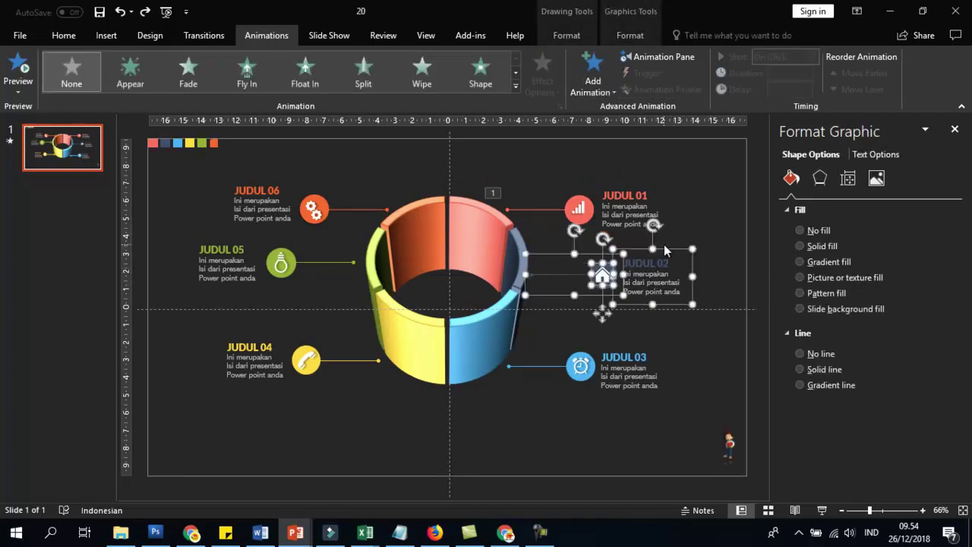
{"action": "left_click", "coordinate": [569, 365]}
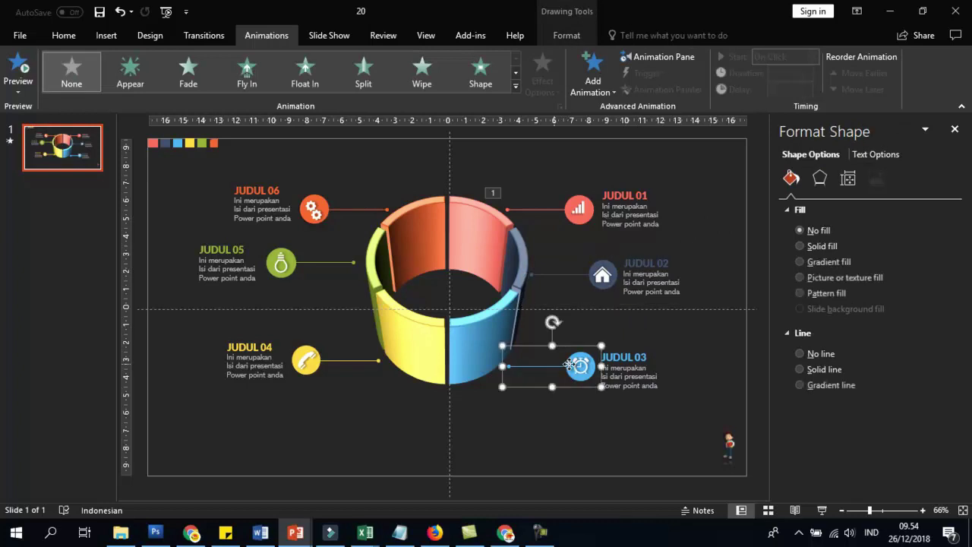
{"action": "left_click", "coordinate": [582, 367]}
{"action": "left_click", "coordinate": [629, 362], "text": "shift"}
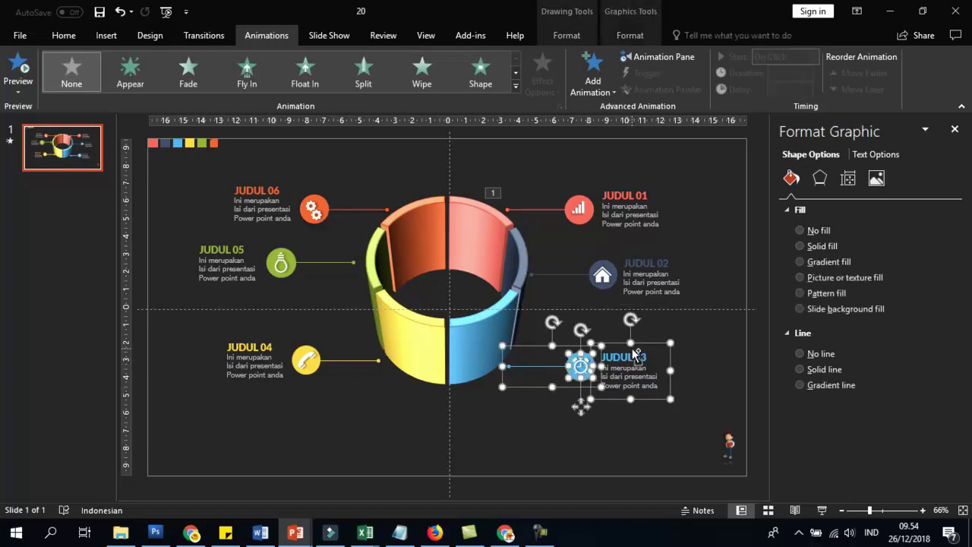
{"action": "key", "text": "ctrl+g"}
Group the JUDUL 04 text, phone icon and connector line together
{"action": "left_click", "coordinate": [259, 359]}
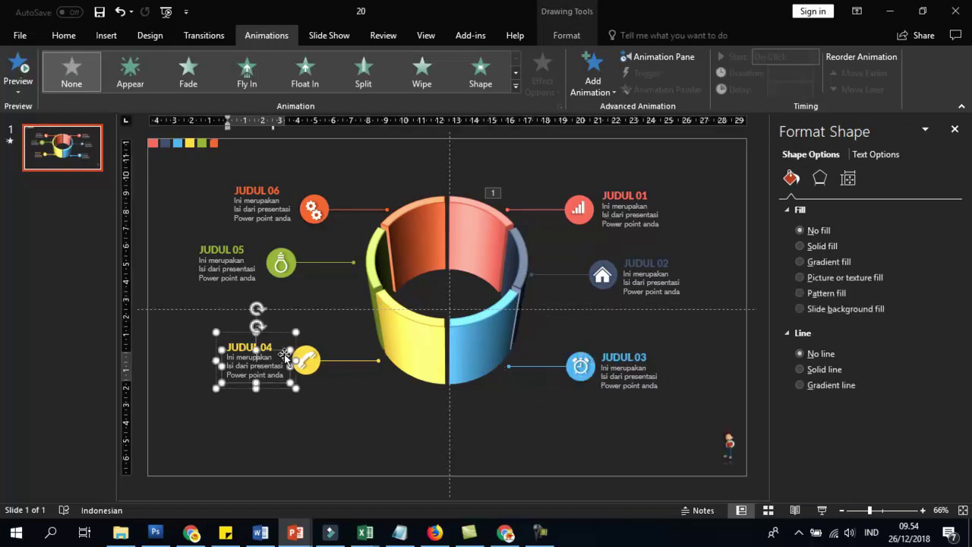
{"action": "left_click", "coordinate": [306, 361], "text": "shift"}
{"action": "left_click", "coordinate": [334, 363], "text": "shift"}
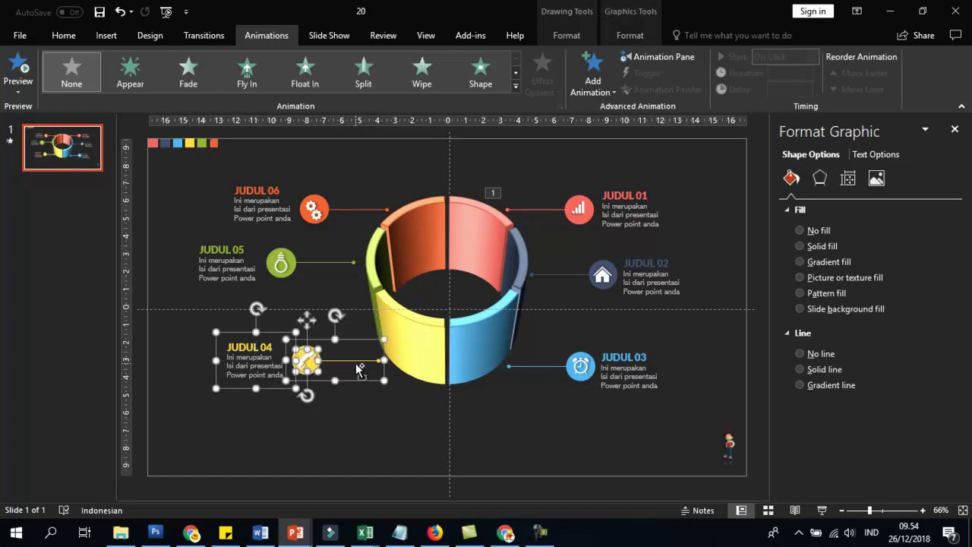
{"action": "key", "text": "ctrl+g"}
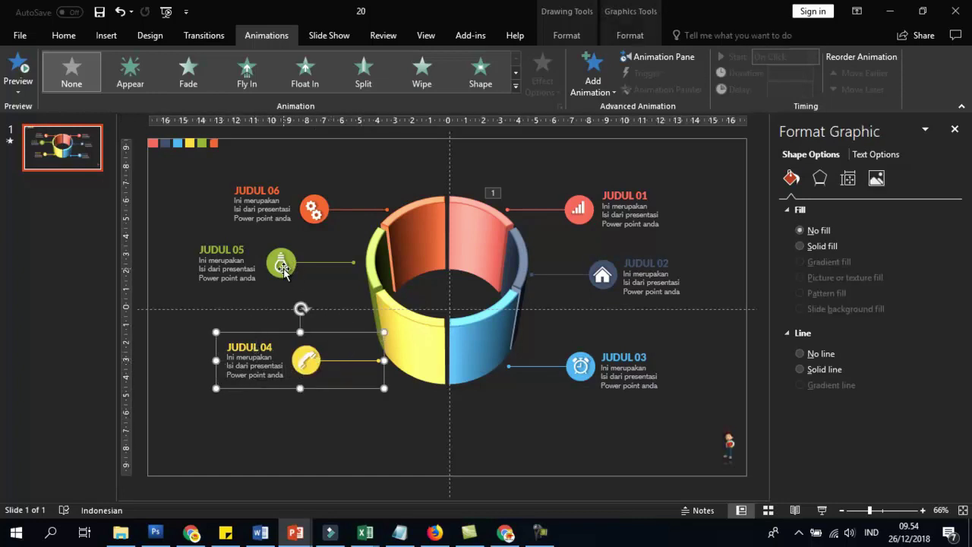
Group the JUDUL 05 bulb, connector and text, then the JUDUL 06 gear icon and text
{"action": "left_click", "coordinate": [296, 272]}
{"action": "left_click", "coordinate": [283, 265], "text": "shift"}
{"action": "left_click", "coordinate": [279, 263], "text": "shift"}
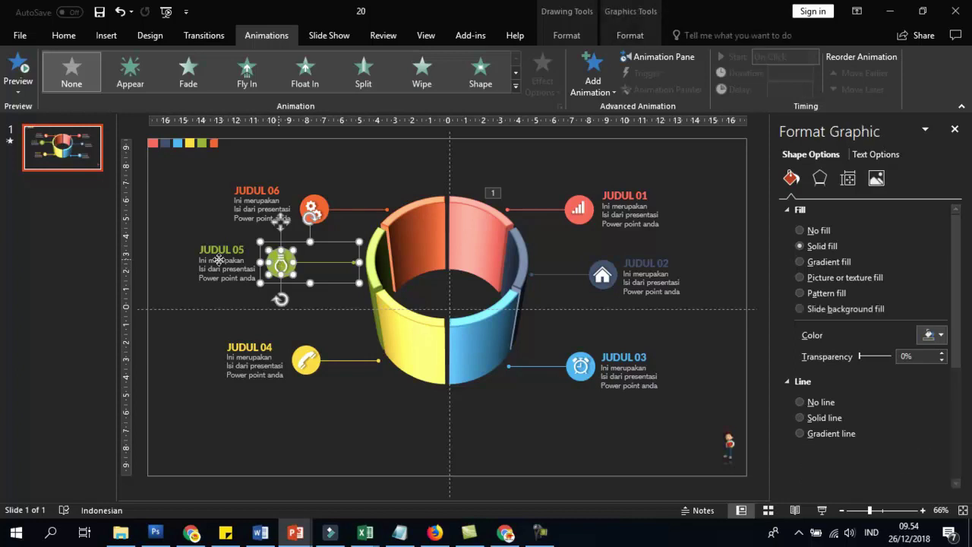
{"action": "left_click", "coordinate": [213, 258], "text": "shift"}
{"action": "key", "text": "ctrl+g"}
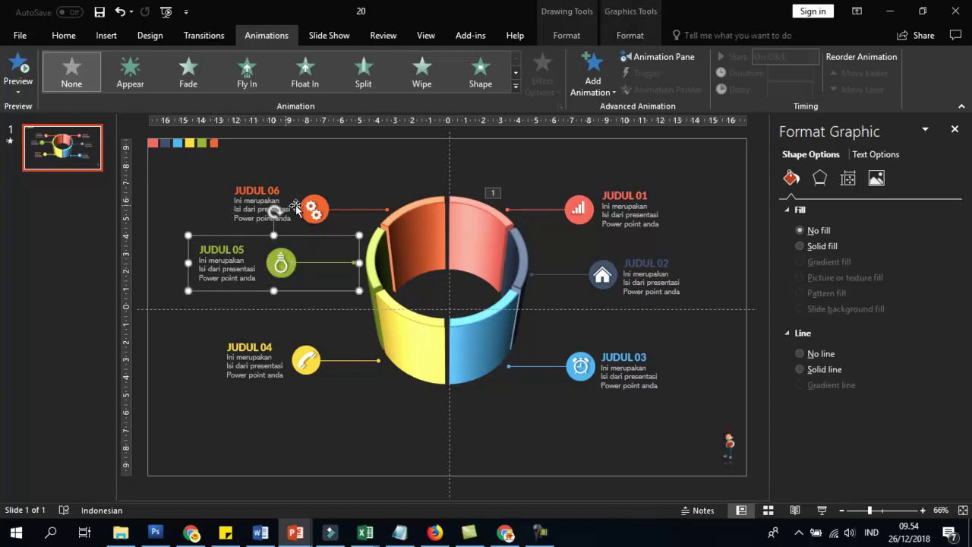
{"action": "left_click", "coordinate": [315, 206]}
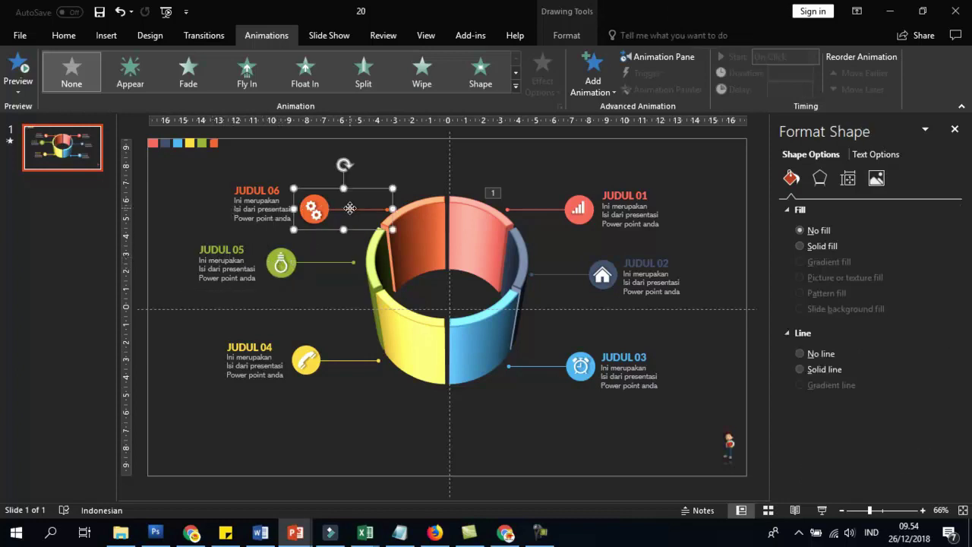
{"action": "left_click", "coordinate": [271, 197], "text": "shift"}
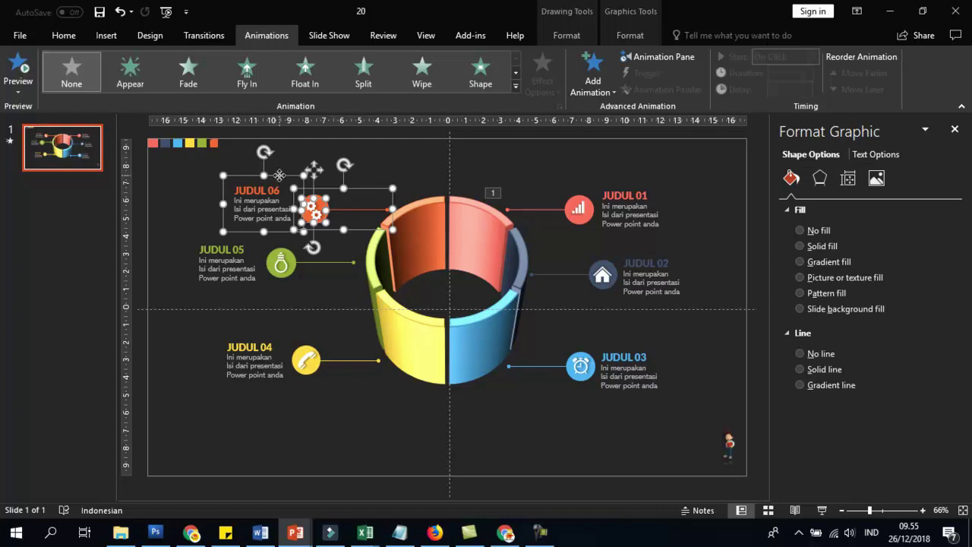
{"action": "key", "text": "ctrl+g"}
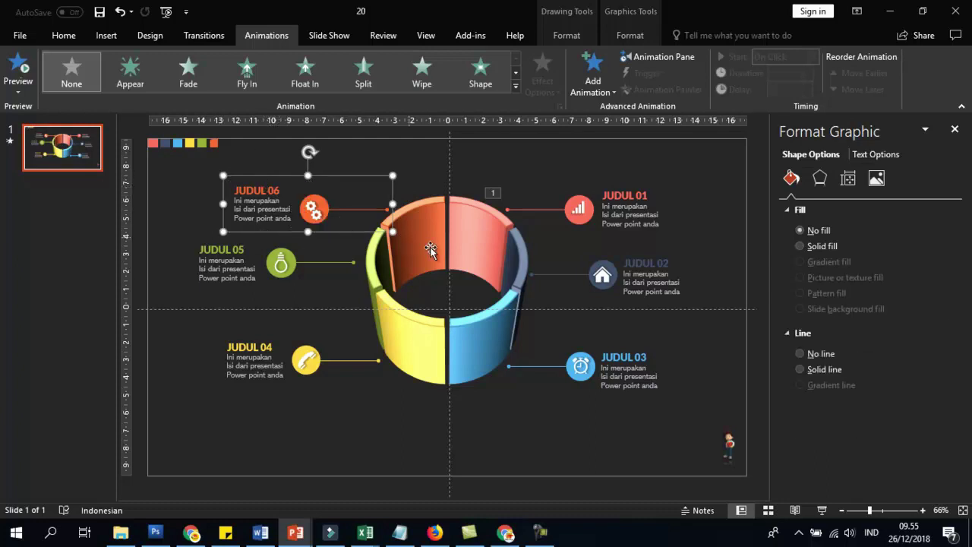
Paint the JUDUL 01 Fly In animation onto the JUDUL 02, 03 and 04 groups in turn
{"action": "left_click", "coordinate": [693, 291]}
{"action": "left_click", "coordinate": [623, 183]}
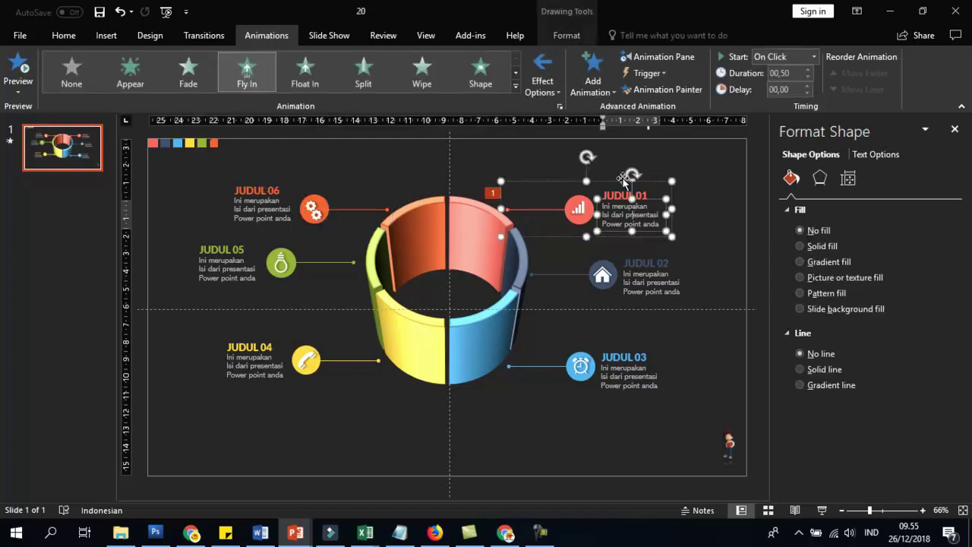
{"action": "left_click", "coordinate": [548, 216]}
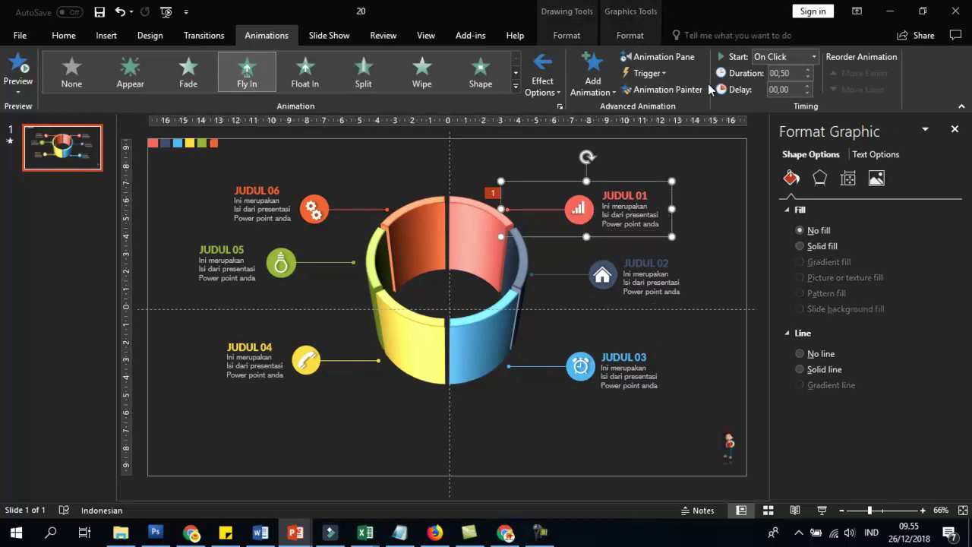
{"action": "left_click", "coordinate": [679, 88]}
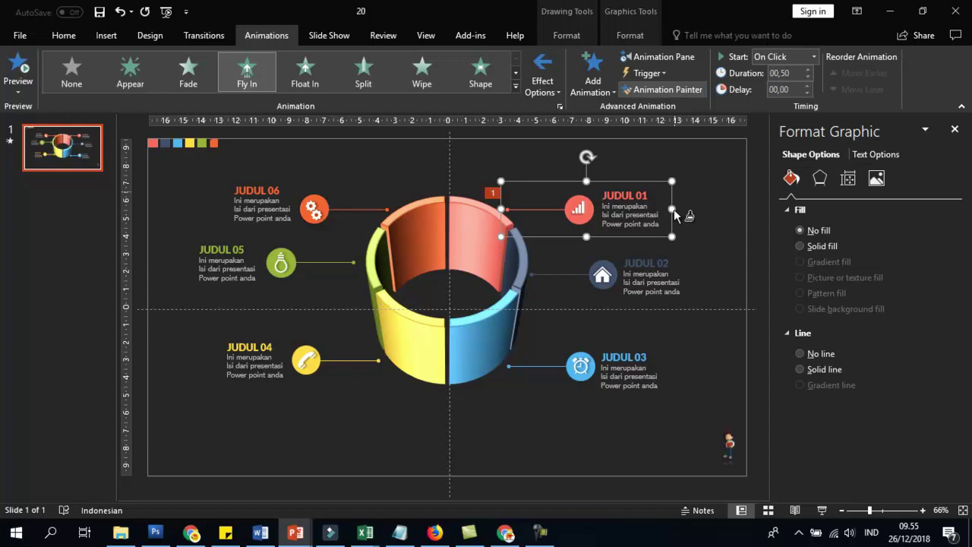
{"action": "left_click", "coordinate": [645, 270]}
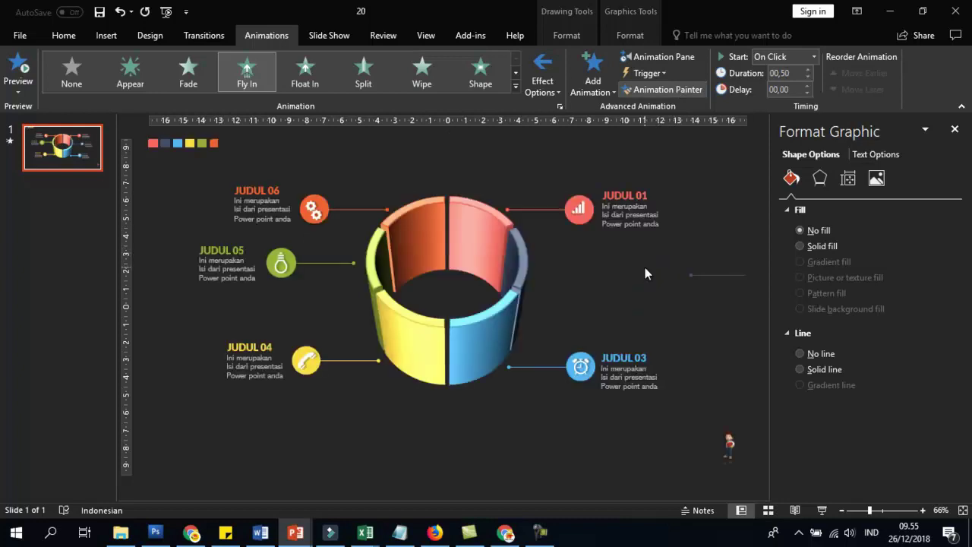
{"action": "left_click", "coordinate": [657, 90]}
{"action": "left_click", "coordinate": [635, 363]}
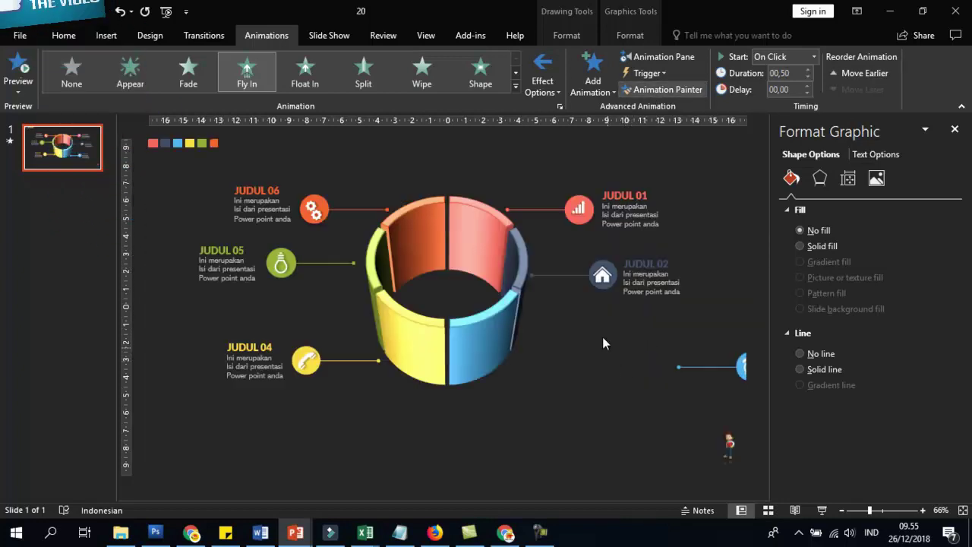
{"action": "left_click", "coordinate": [658, 90]}
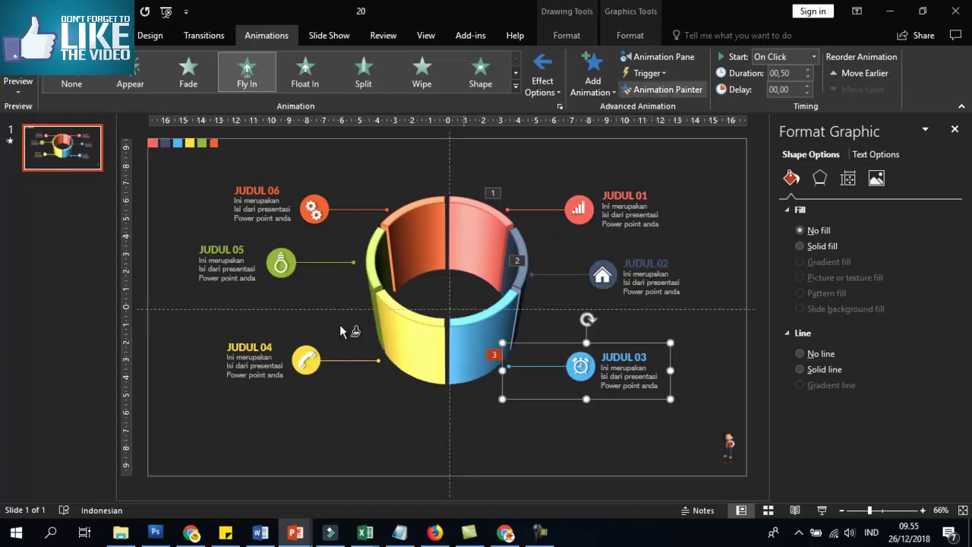
{"action": "left_click", "coordinate": [250, 357]}
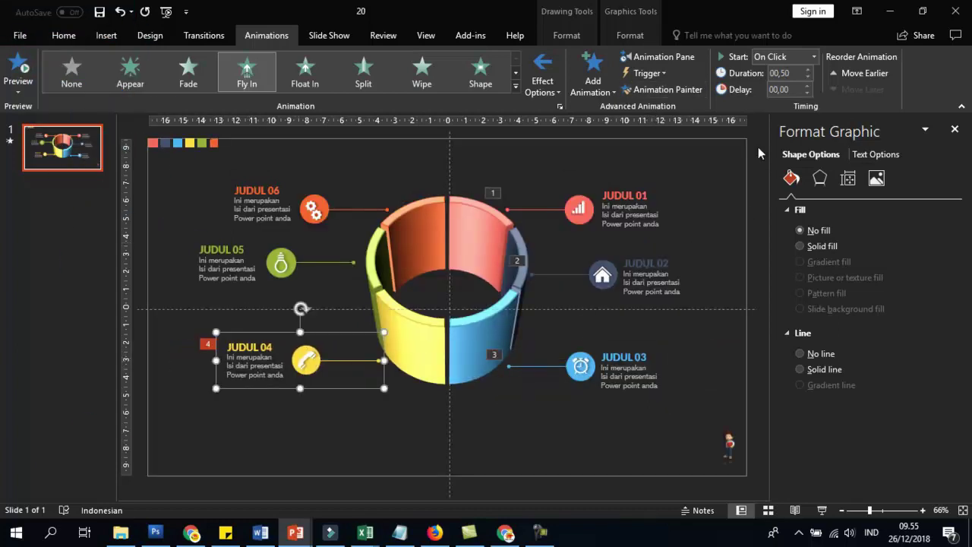
Change Group 233 (JUDUL 04) to fly in From Left, then close the Animation Pane
{"action": "left_click", "coordinate": [680, 58]}
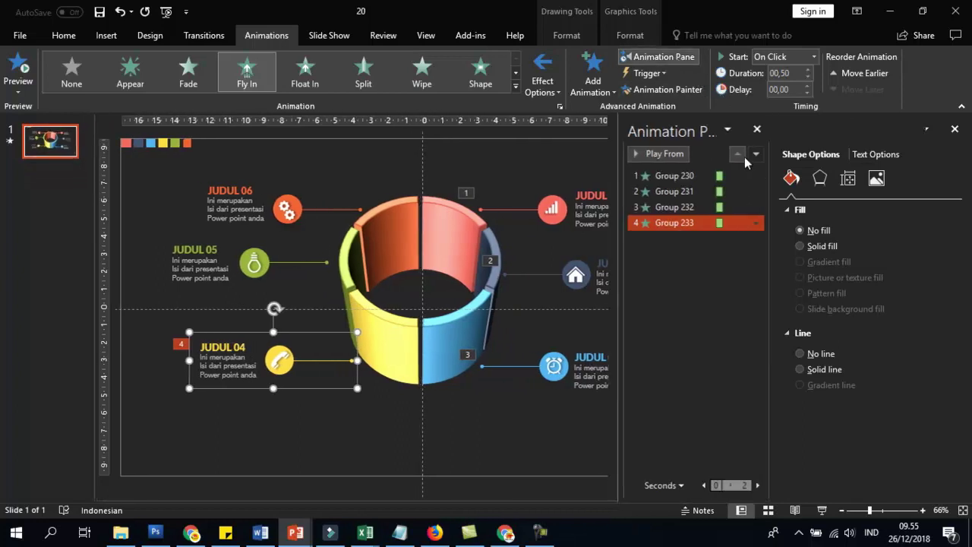
{"action": "left_click", "coordinate": [750, 222]}
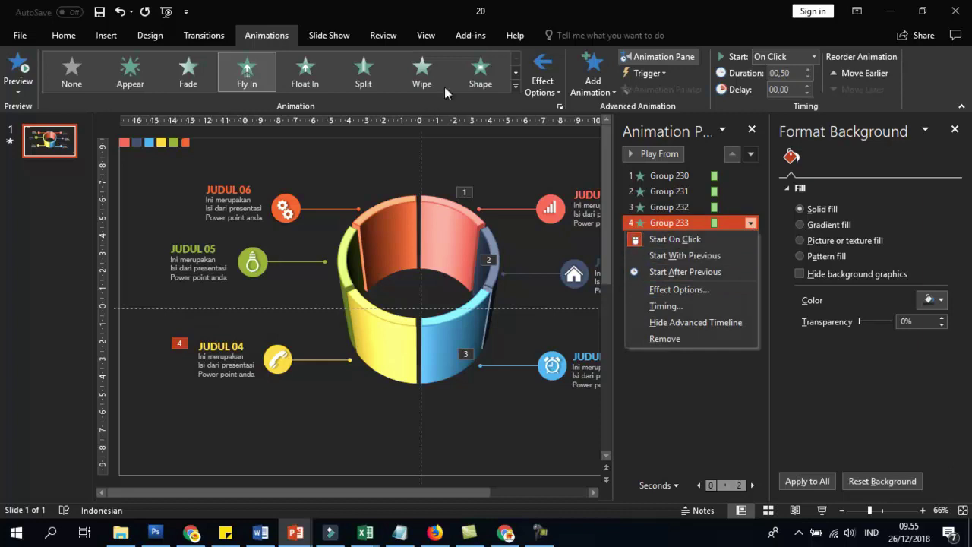
{"action": "left_click", "coordinate": [553, 91]}
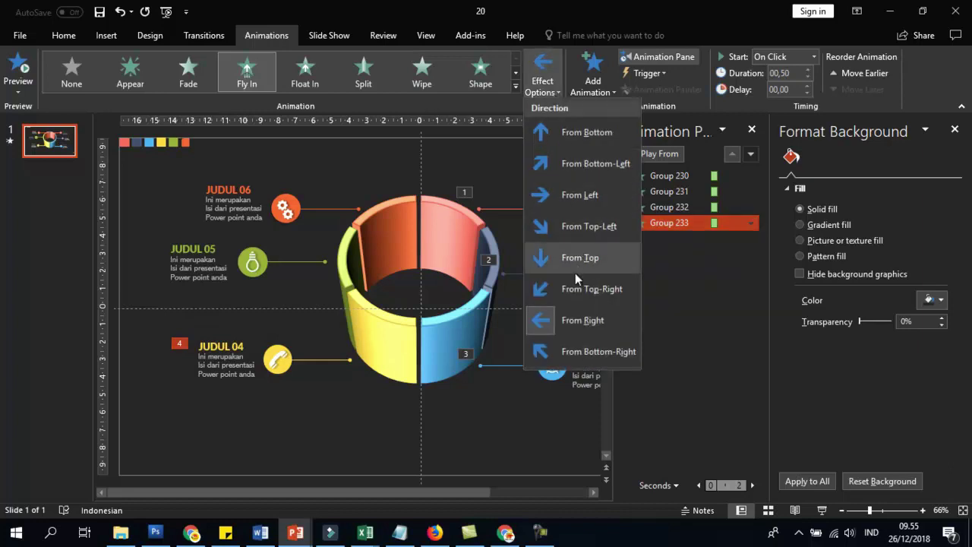
{"action": "left_click", "coordinate": [577, 193]}
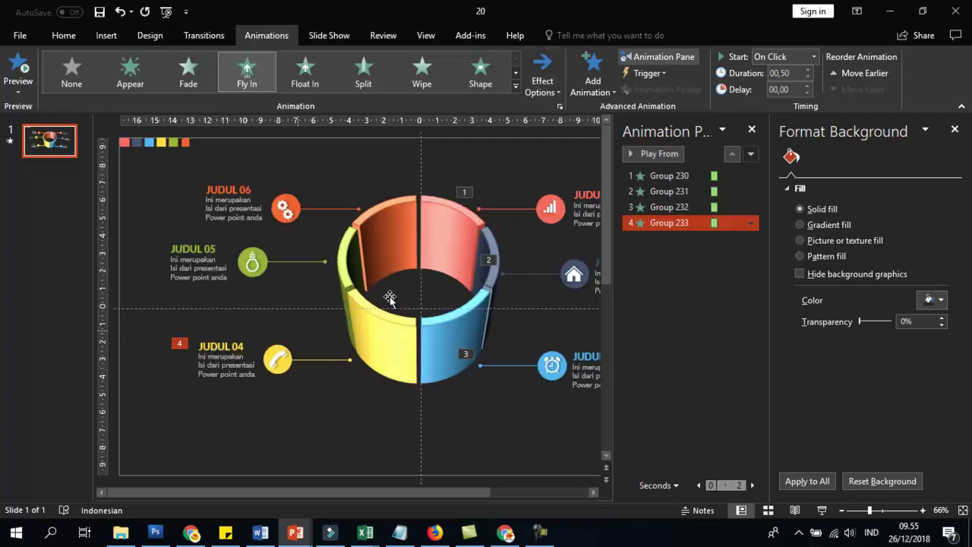
{"action": "left_click", "coordinate": [752, 129]}
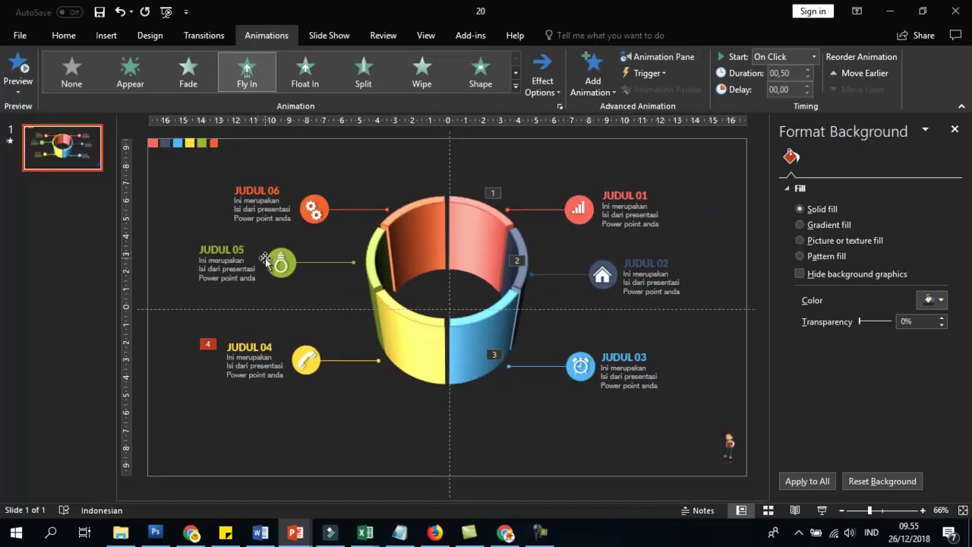
Paint the Fly In animation from JUDUL 04 onto the JUDUL 05 and JUDUL 06 groups
{"action": "left_click", "coordinate": [289, 251]}
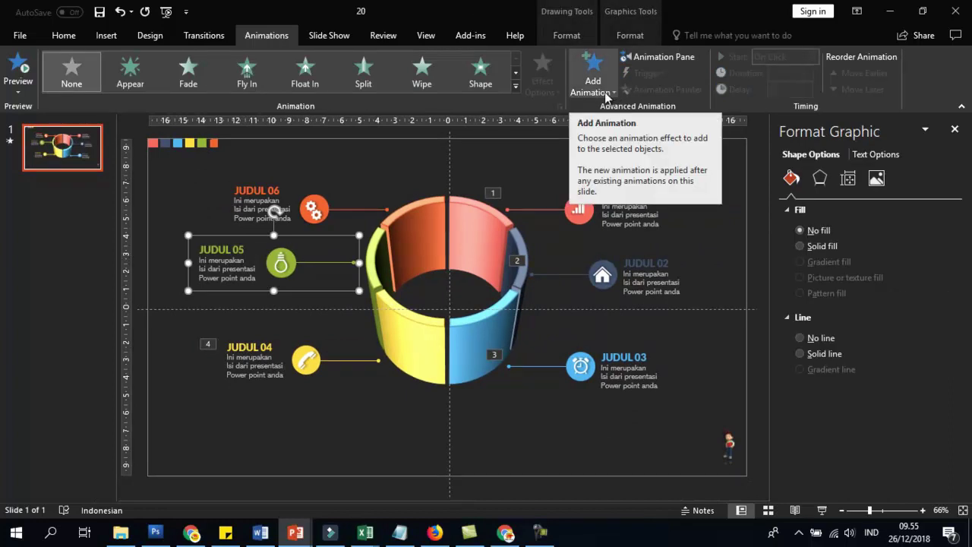
{"action": "left_click", "coordinate": [263, 343]}
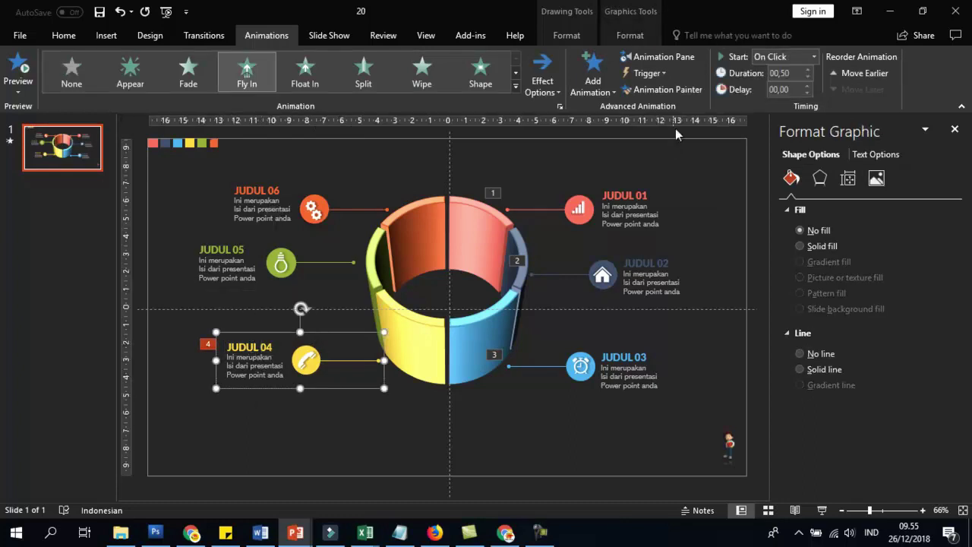
{"action": "left_click", "coordinate": [278, 267]}
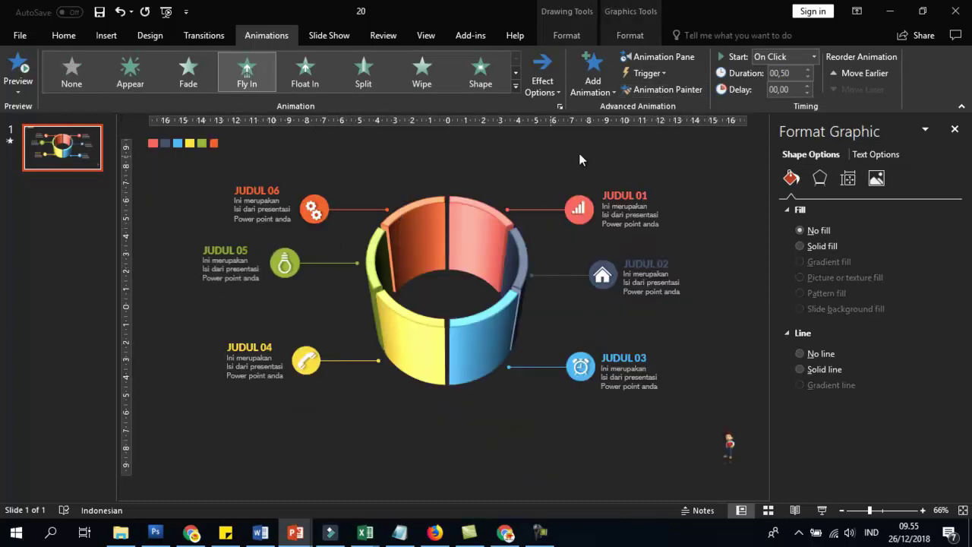
{"action": "left_click", "coordinate": [662, 92]}
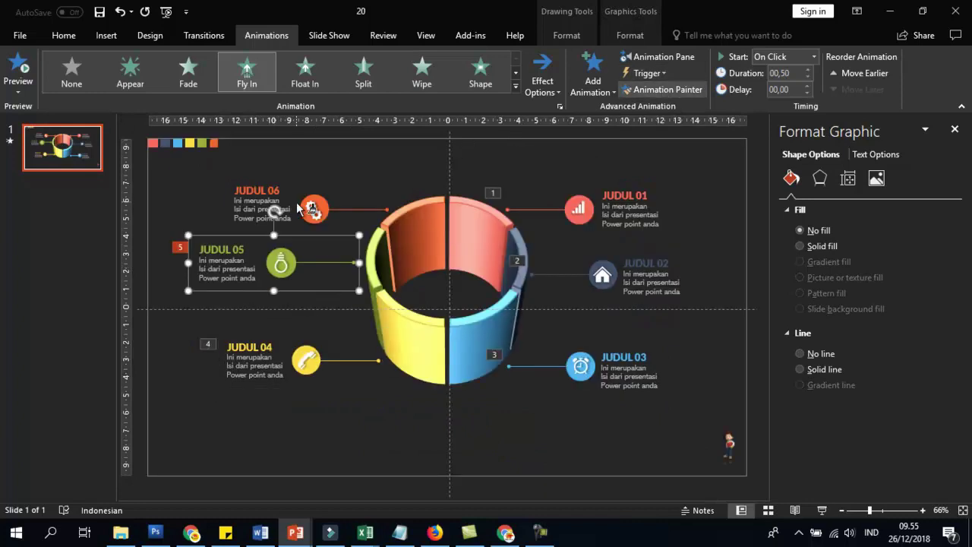
{"action": "left_click", "coordinate": [312, 211]}
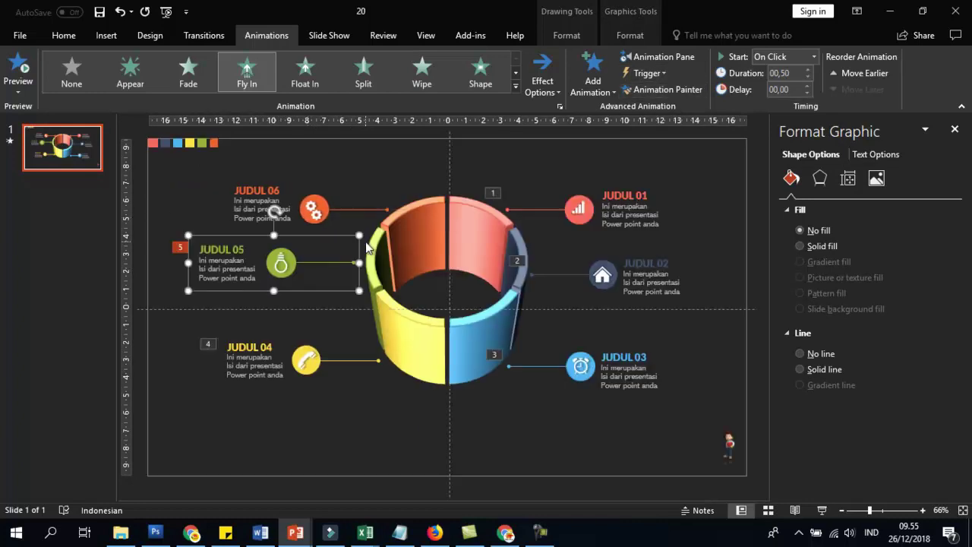
{"action": "left_click", "coordinate": [637, 196]}
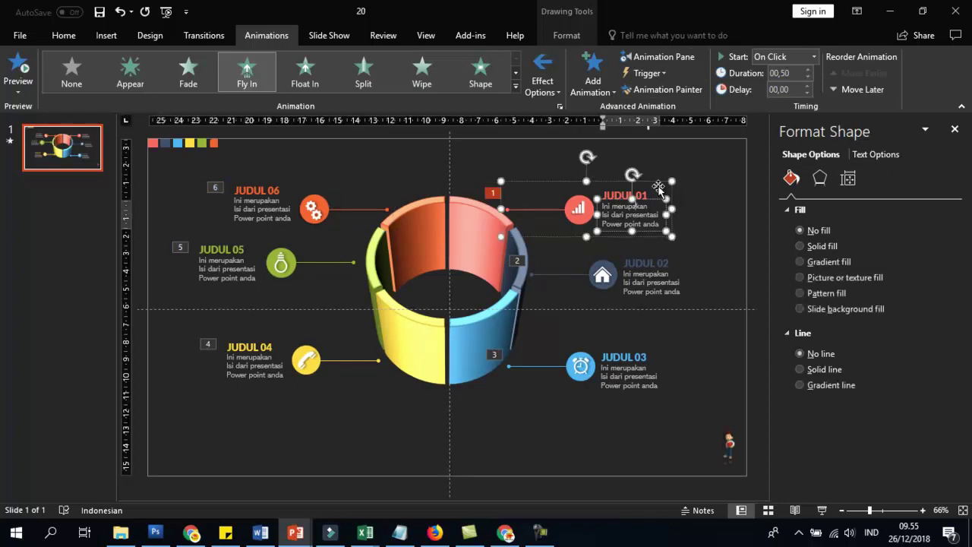
Set the JUDUL 02 and JUDUL 03 fly-ins to start After Previous
{"action": "left_click", "coordinate": [647, 266]}
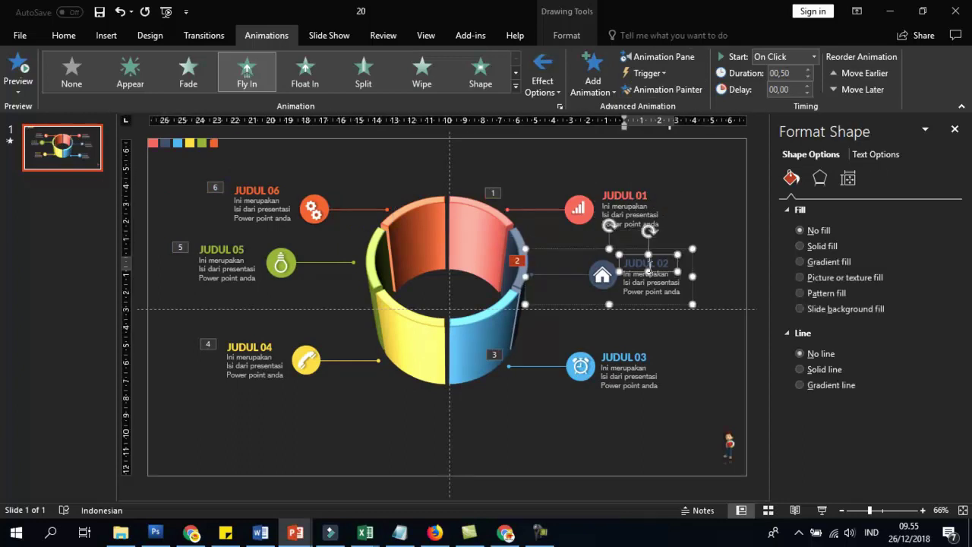
{"action": "left_click", "coordinate": [644, 192]}
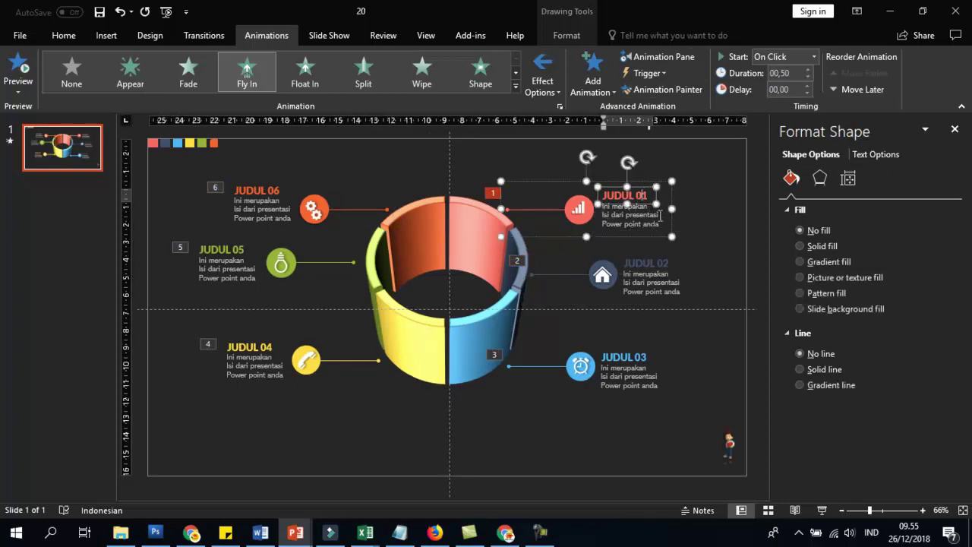
{"action": "left_click", "coordinate": [659, 275]}
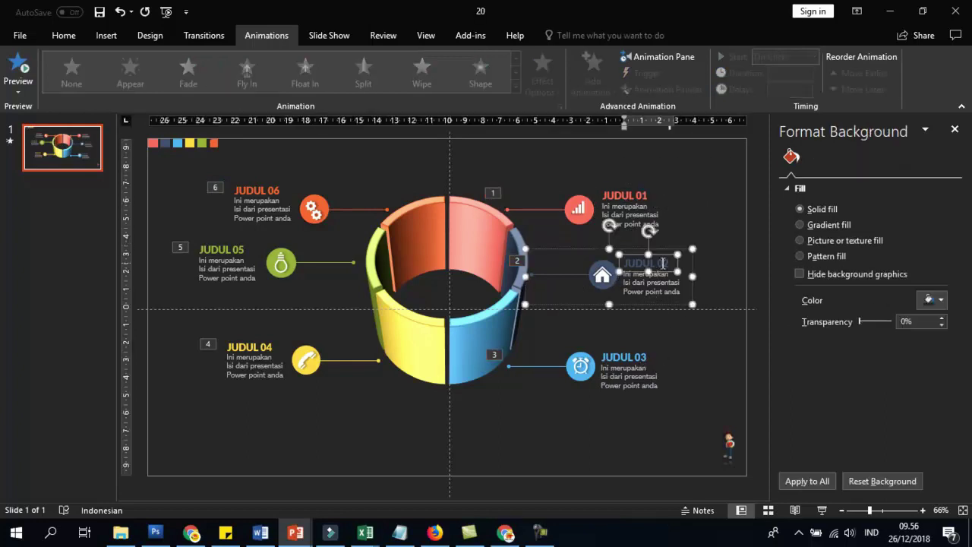
{"action": "left_click", "coordinate": [688, 243]}
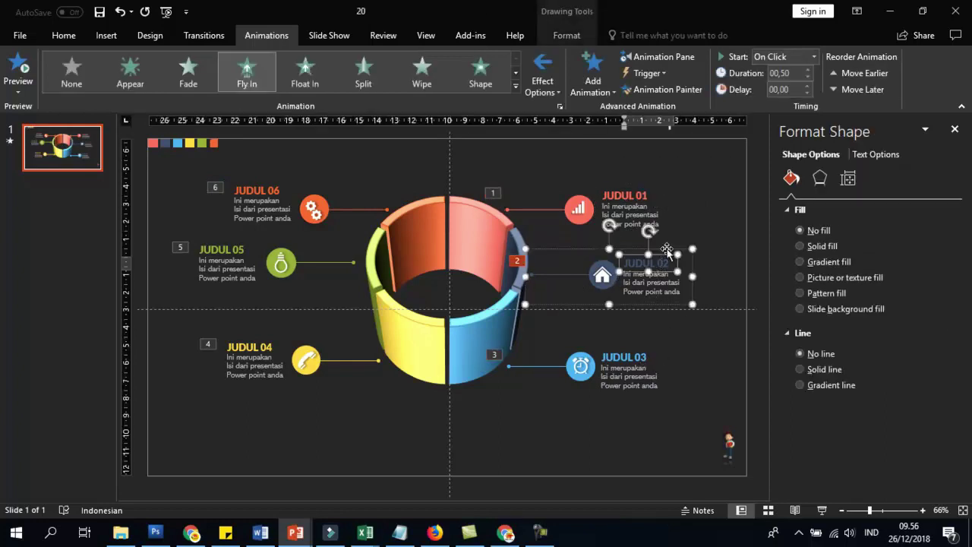
{"action": "left_click", "coordinate": [797, 61]}
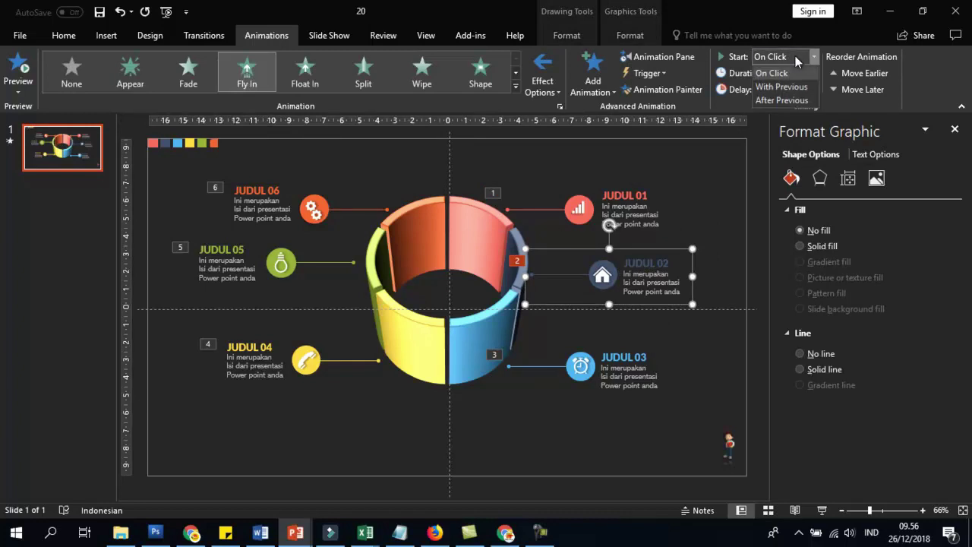
{"action": "left_click", "coordinate": [782, 100]}
{"action": "left_click", "coordinate": [644, 366]}
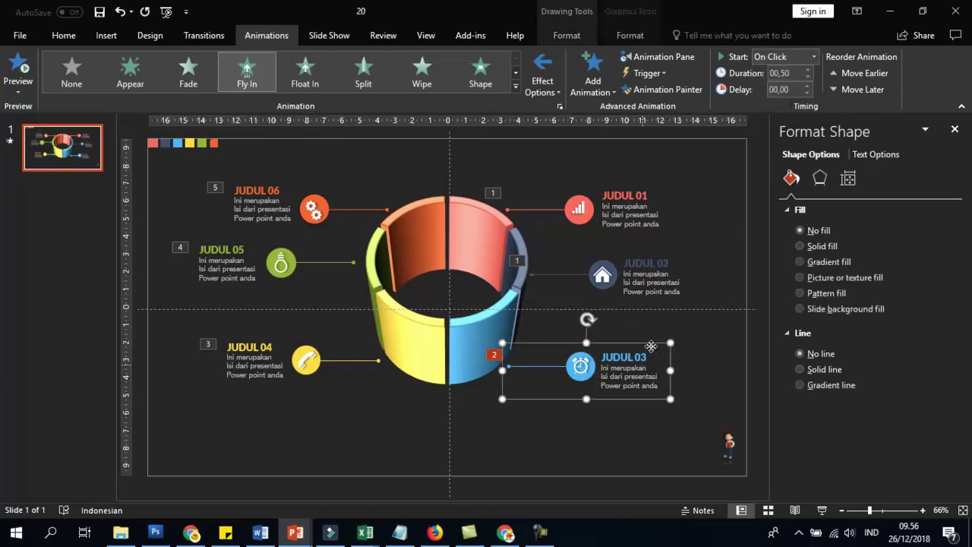
{"action": "left_click", "coordinate": [799, 61]}
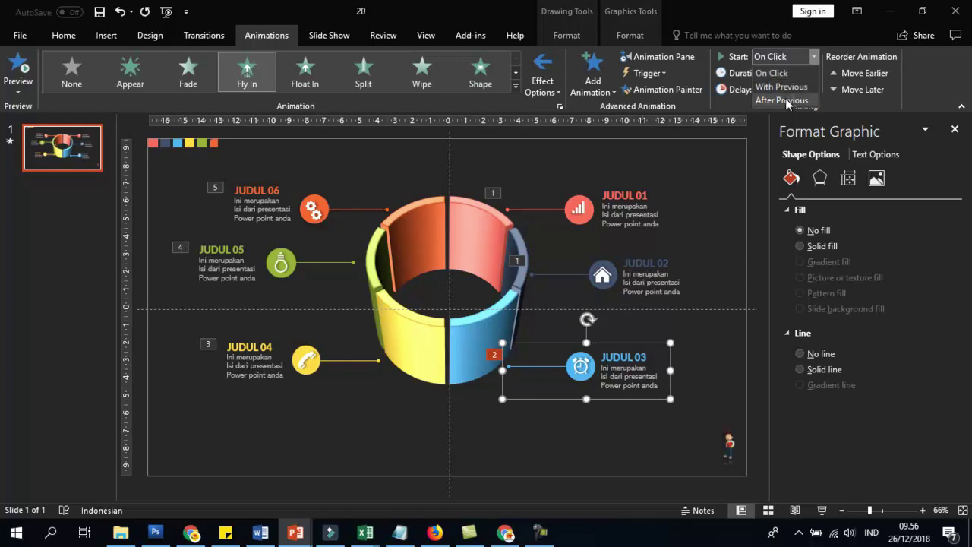
{"action": "left_click", "coordinate": [787, 101]}
Set the JUDUL 04, 05 and 06 fly-ins to start After Previous
{"action": "left_click", "coordinate": [258, 351]}
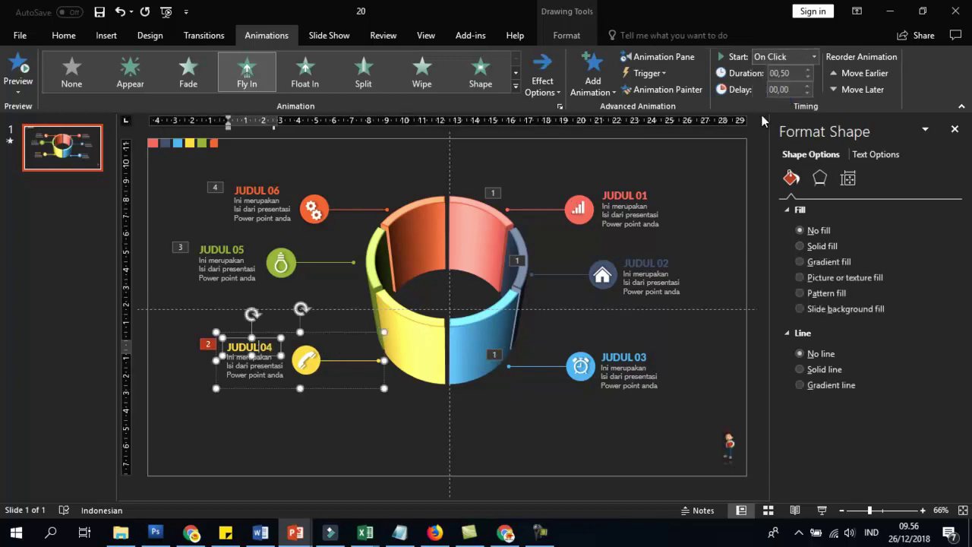
{"action": "left_click", "coordinate": [358, 338]}
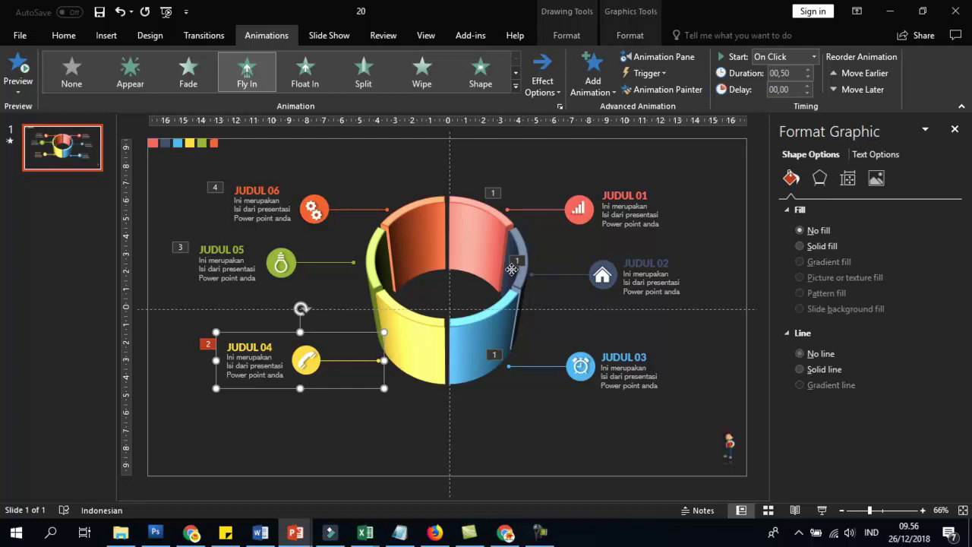
{"action": "left_click", "coordinate": [786, 57]}
{"action": "left_click", "coordinate": [783, 100]}
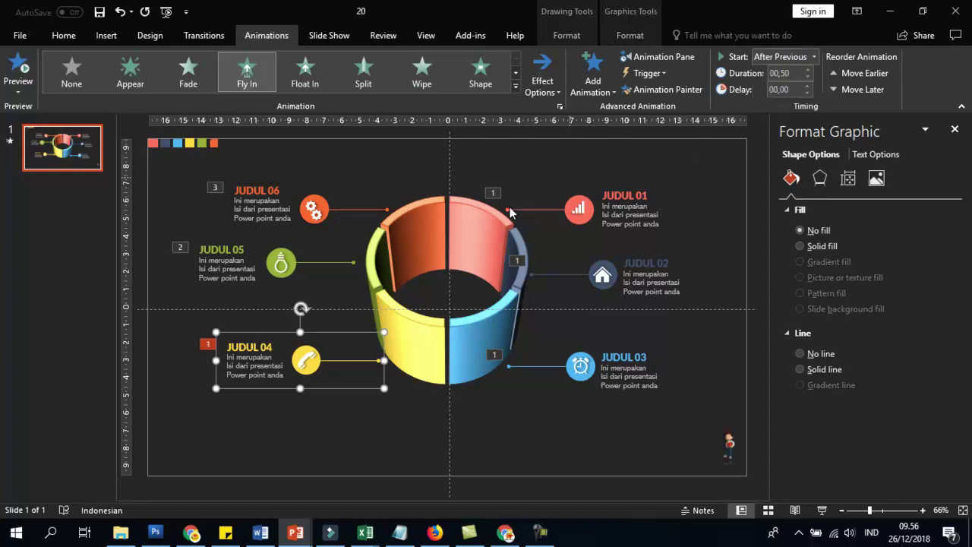
{"action": "left_click", "coordinate": [294, 261]}
{"action": "left_click", "coordinate": [804, 56]}
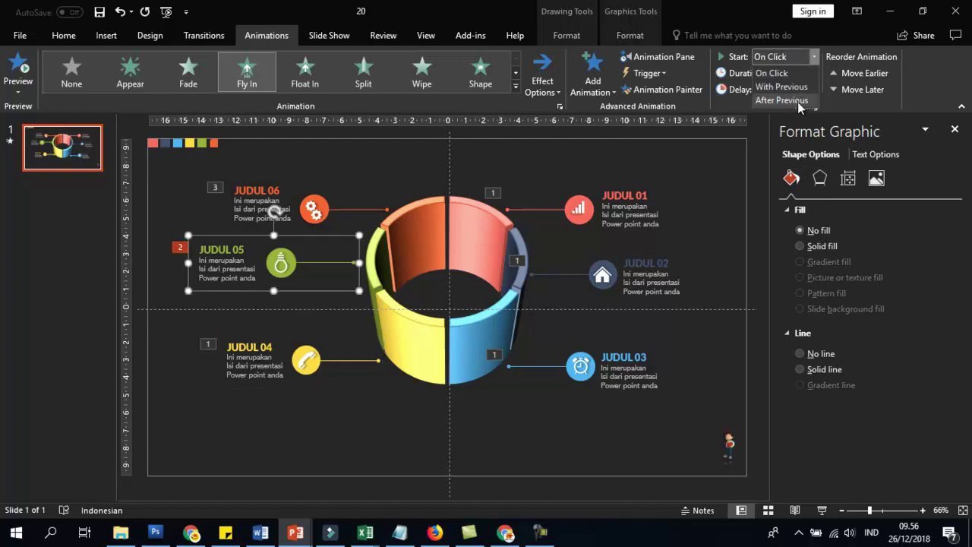
{"action": "left_click", "coordinate": [798, 101]}
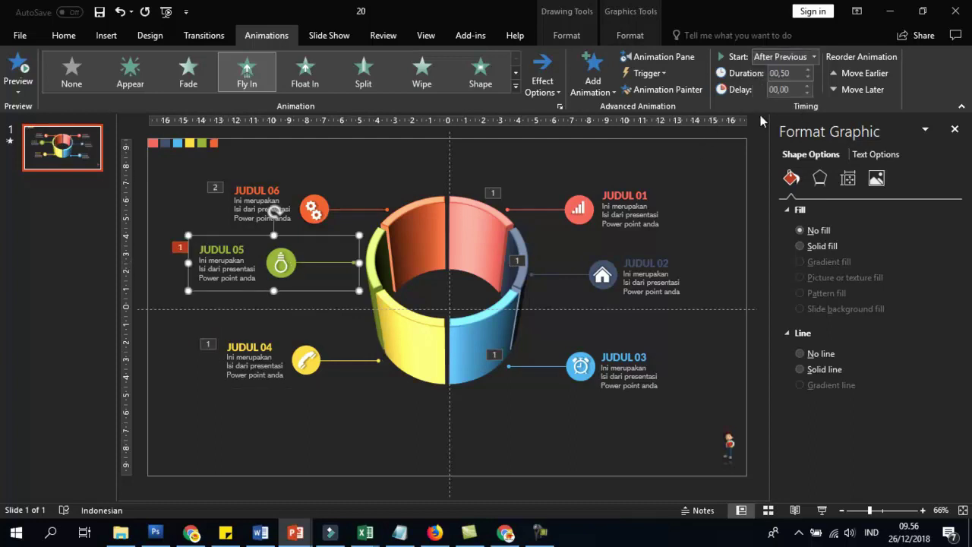
{"action": "left_click", "coordinate": [311, 203]}
{"action": "left_click", "coordinate": [805, 56]}
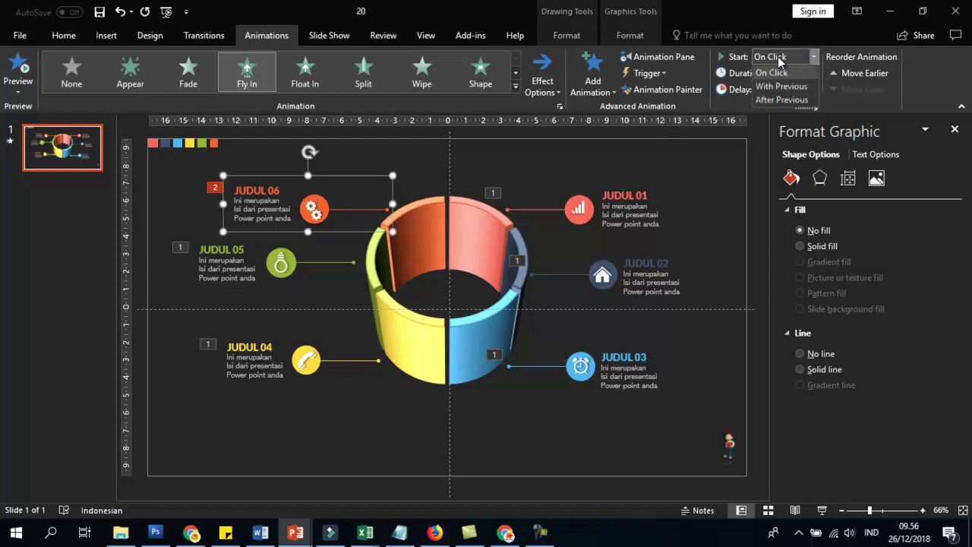
{"action": "left_click", "coordinate": [782, 98]}
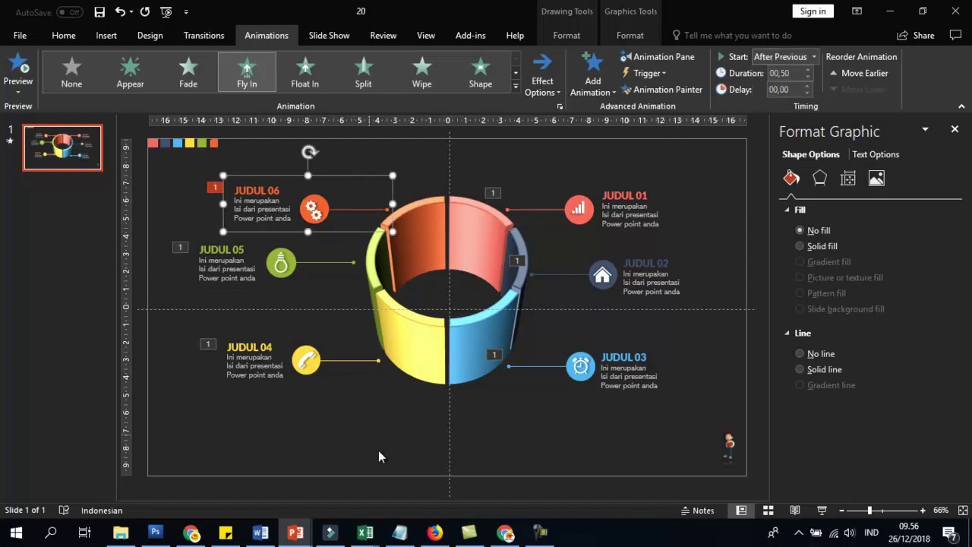
Run the slide show full screen, end it, and start it again to watch the fly-in sequence
{"action": "left_click", "coordinate": [822, 510]}
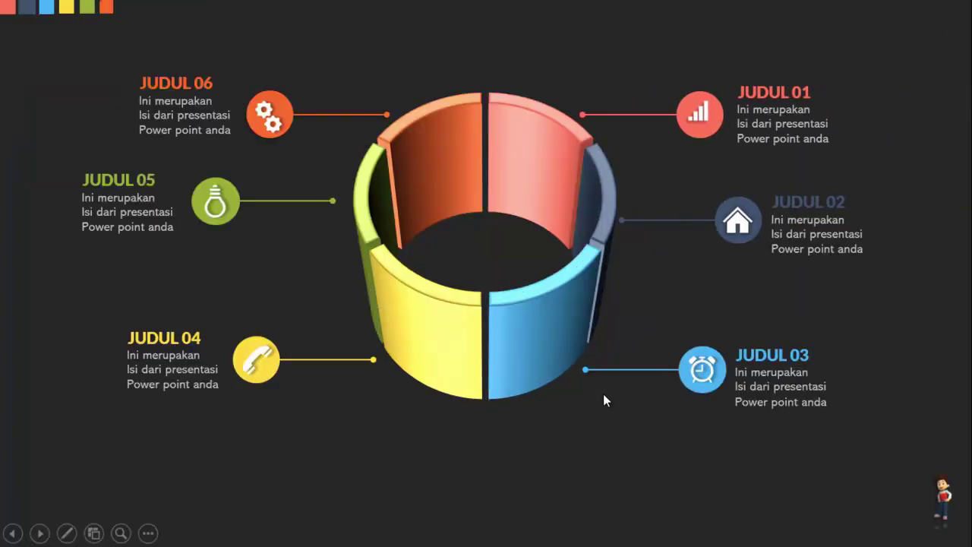
{"action": "right_click", "coordinate": [603, 394]}
{"action": "left_click", "coordinate": [617, 385]}
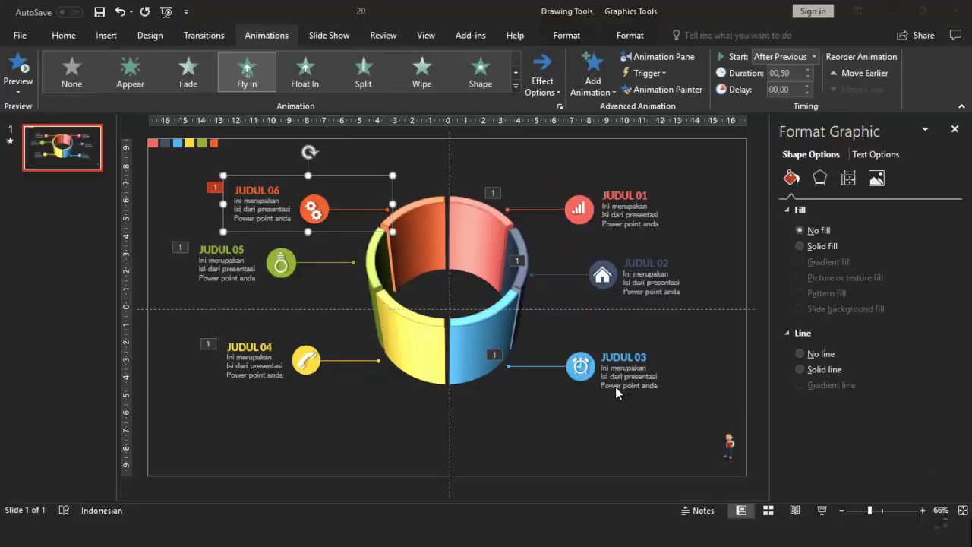
{"action": "left_click", "coordinate": [823, 512]}
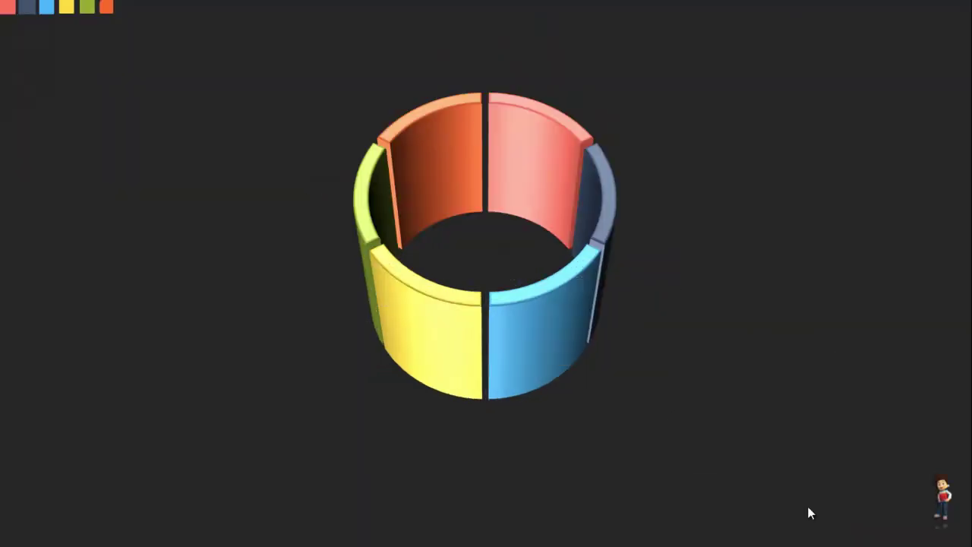